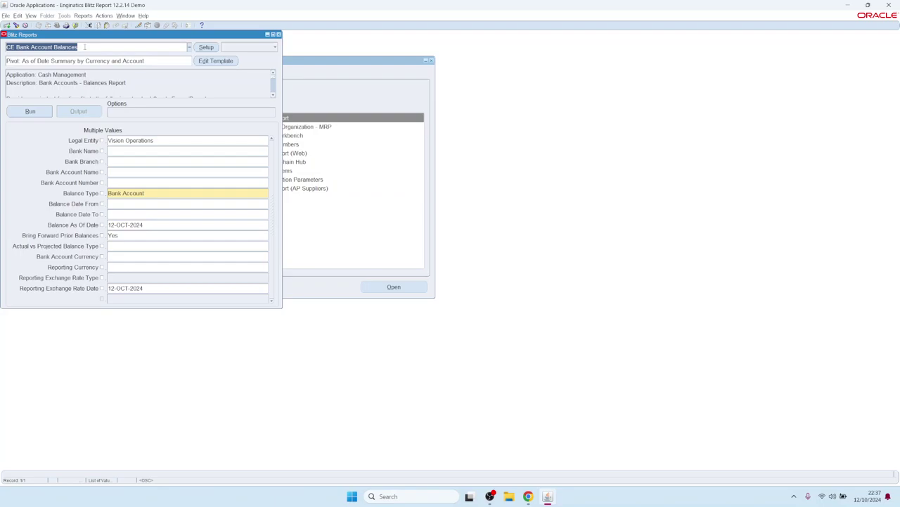
Step: Open the setup of the CE Bank Account Balances report and examine its description, SQL query and Legal Entity parameter definition
{"action": "left_click", "coordinate": [205, 47]}
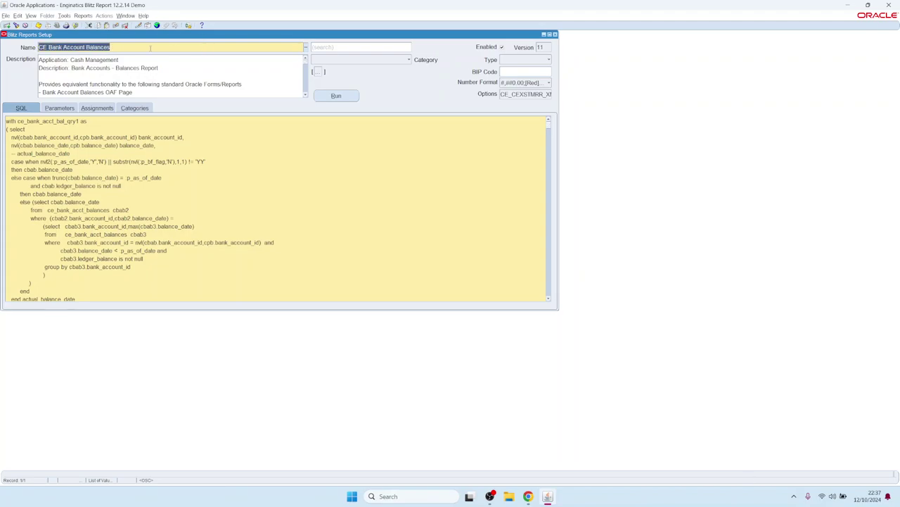
{"action": "left_click", "coordinate": [104, 68]}
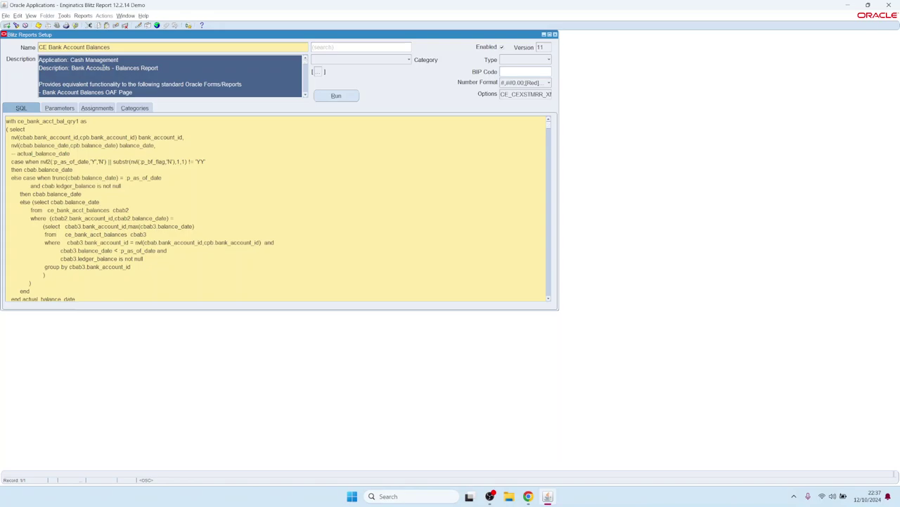
{"action": "left_click", "coordinate": [145, 185]}
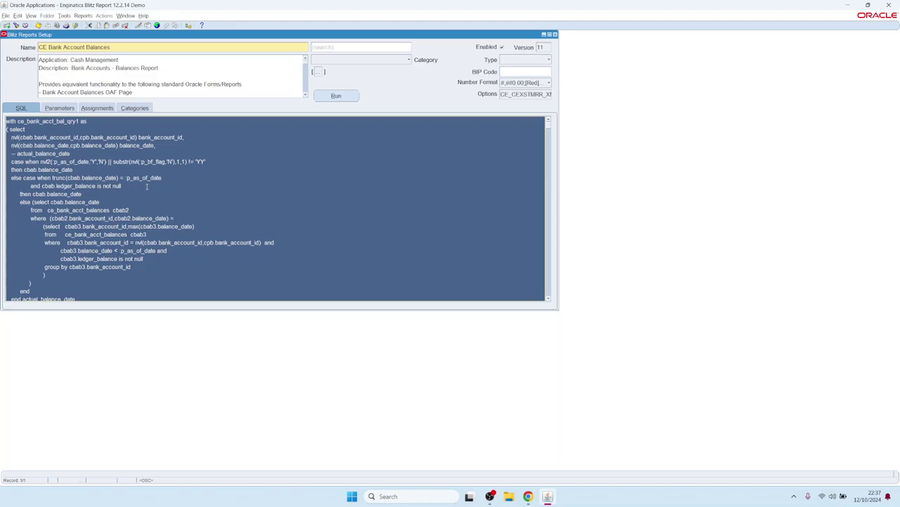
{"action": "left_click", "coordinate": [61, 107]}
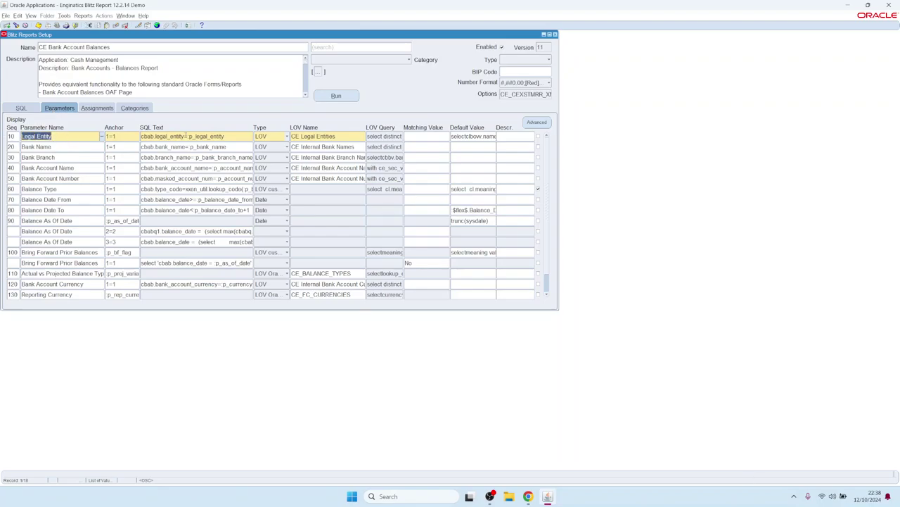
{"action": "left_click", "coordinate": [232, 136]}
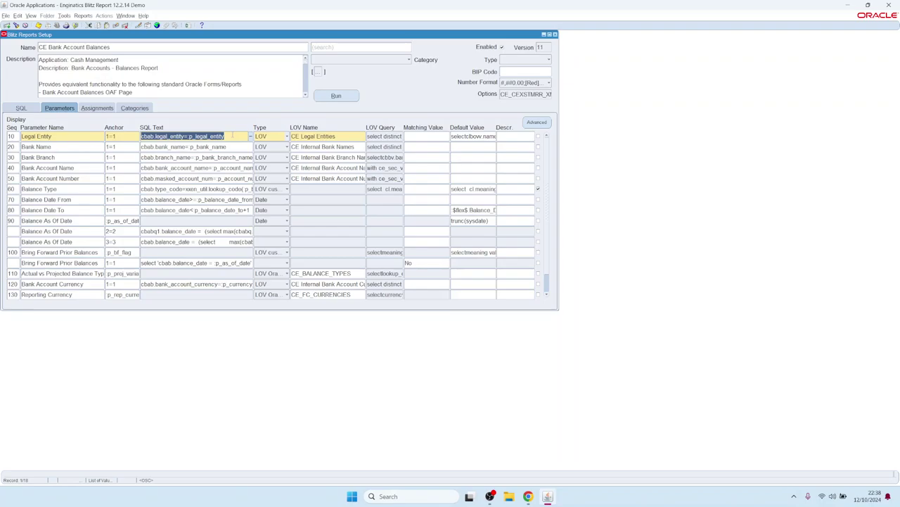
{"action": "left_click", "coordinate": [350, 136]}
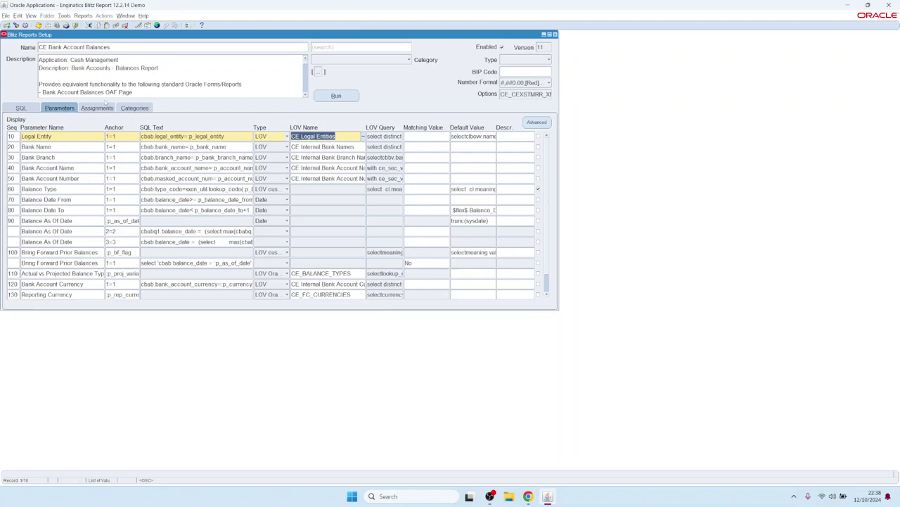
Step: Review the assignments and categories of the CE Bank Account Balances report, including the Enter/Reconcile Bank Statements form assignment
{"action": "left_click", "coordinate": [97, 109]}
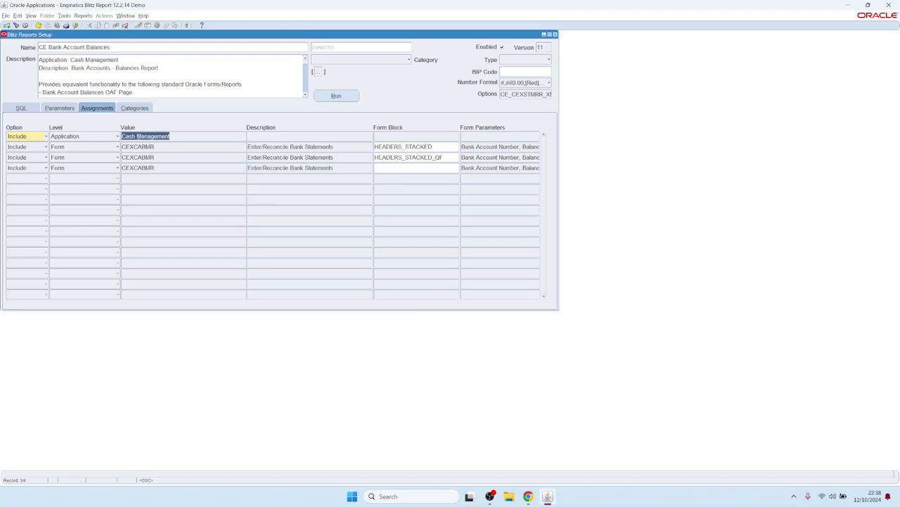
{"action": "left_click", "coordinate": [164, 148]}
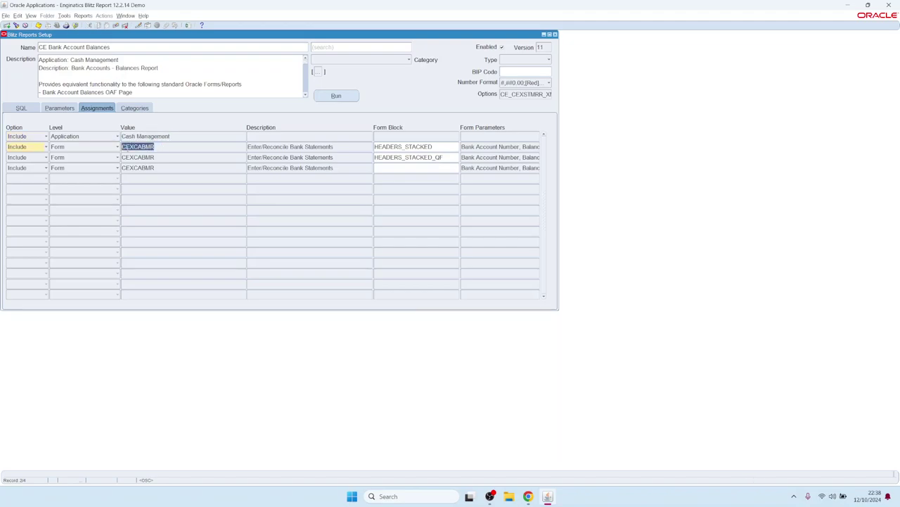
{"action": "left_click_drag", "start_coordinate": [248, 147], "coordinate": [347, 149]}
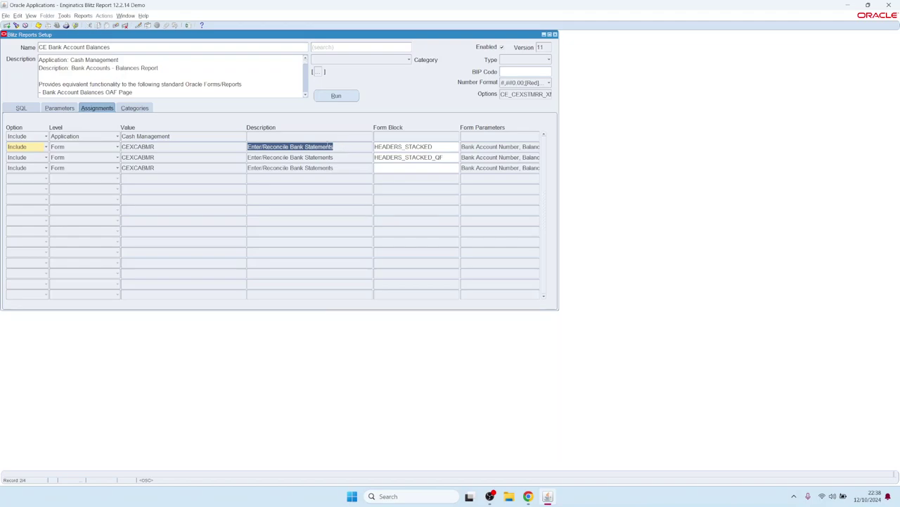
{"action": "left_click", "coordinate": [134, 108]}
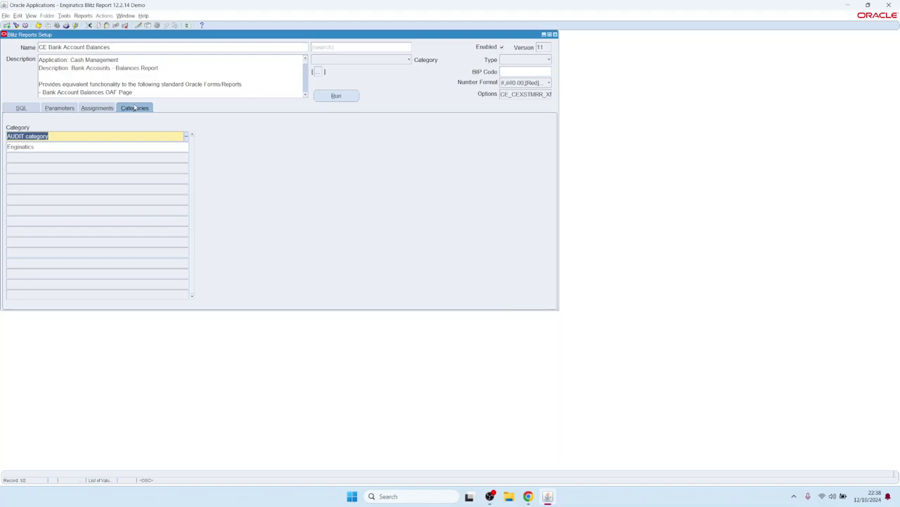
{"action": "left_click", "coordinate": [74, 47]}
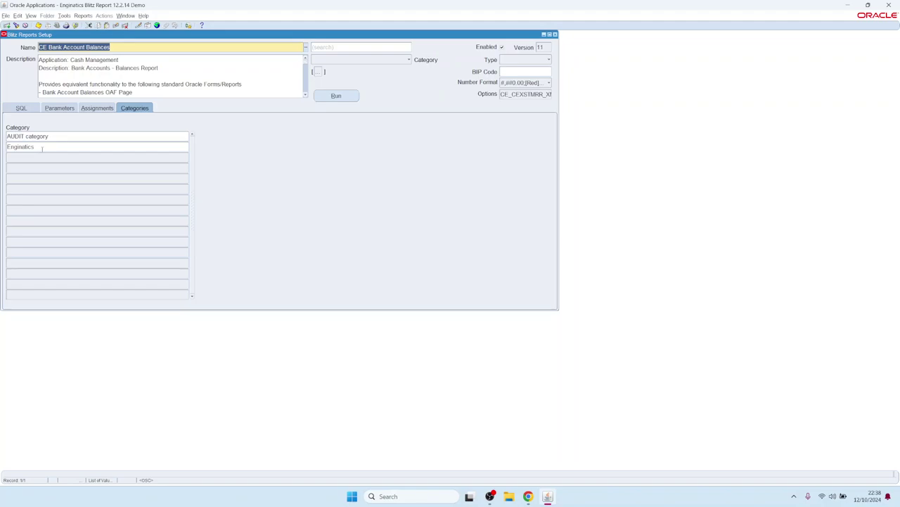
{"action": "left_click", "coordinate": [42, 147]}
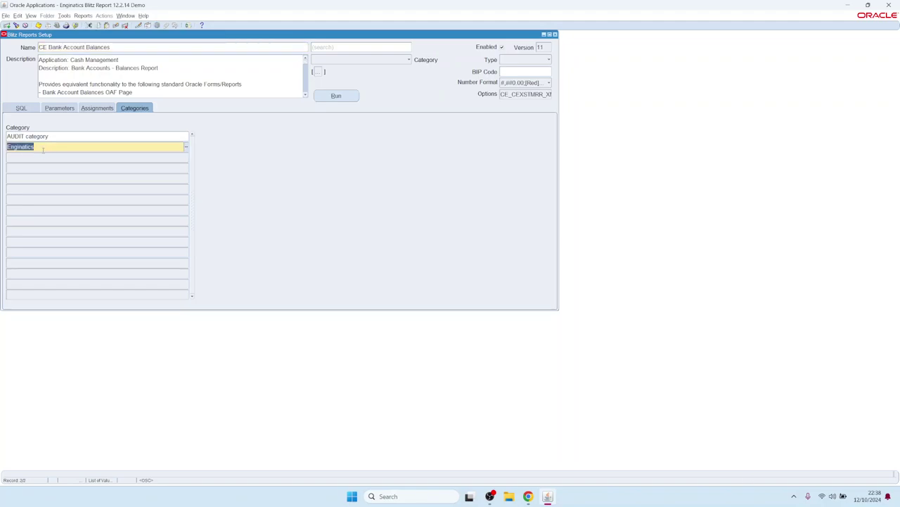
{"action": "left_click", "coordinate": [88, 46]}
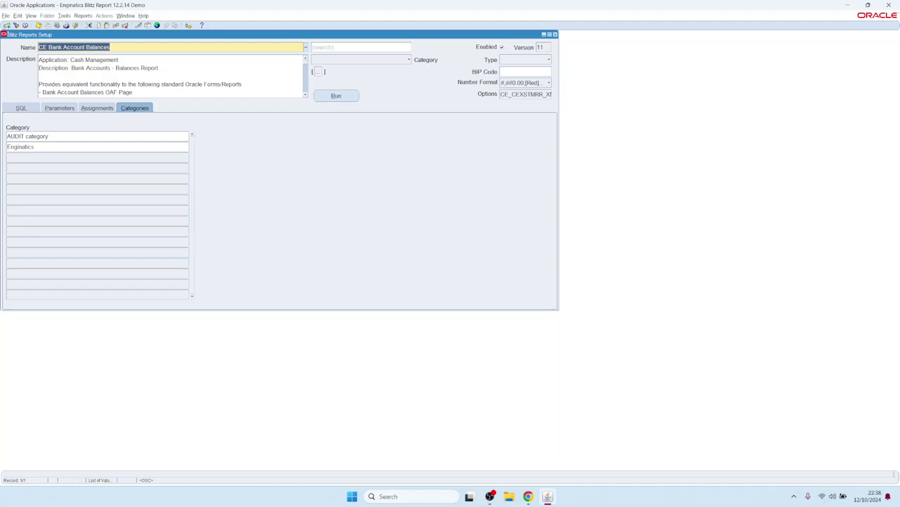
Step: Create a new report definition named AP Test report
{"action": "left_click", "coordinate": [7, 26]}
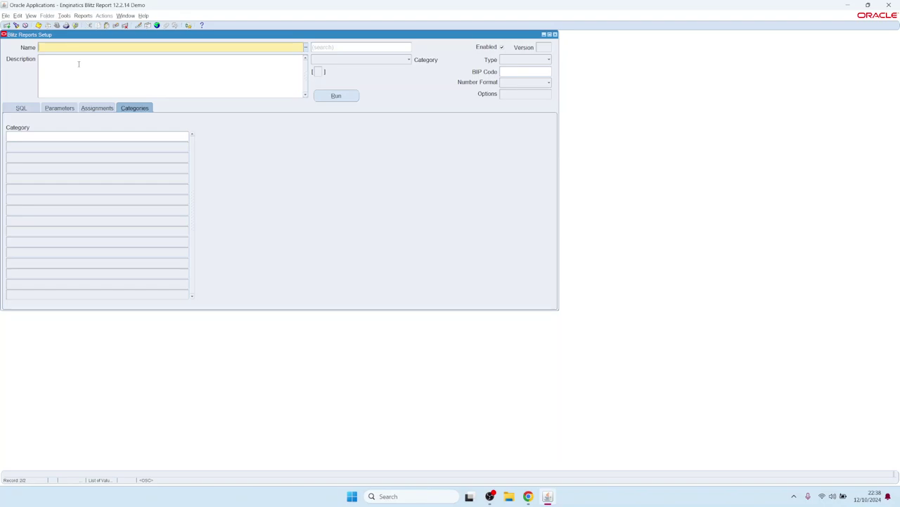
{"action": "type", "text": "AP Test report"}
{"action": "key", "text": "Tab"}
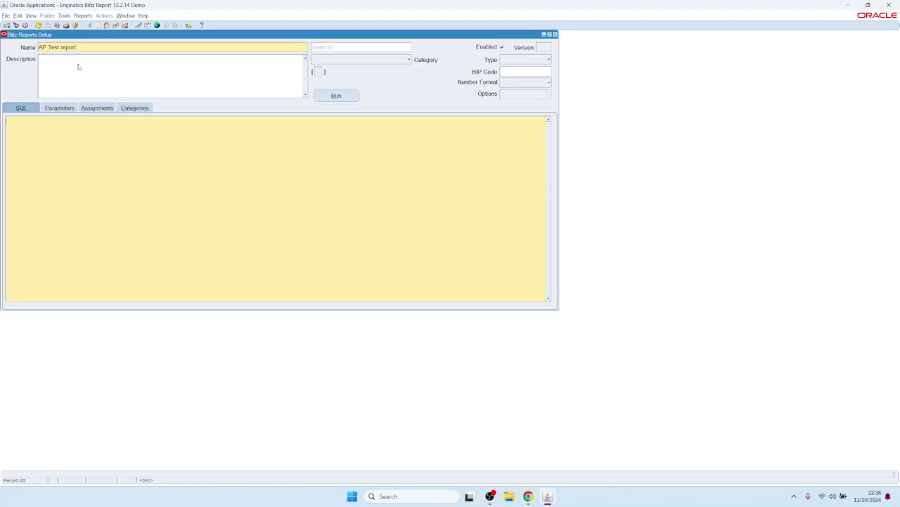
Step: Enter the report's SQL as "select * from ap_suppliers aps", split over four lines
{"action": "type", "text": "select"}
{"action": "key", "text": "Return"}
{"action": "type", "text": "*"}
{"action": "key", "text": "Return"}
{"action": "type", "text": "from"}
{"action": "key", "text": "Return"}
{"action": "type", "text": "ap_suppliers aps"}
Step: Run AP Test report without parameters and look through the supplier rows in the Excel output
{"action": "key", "text": "alt+r"}
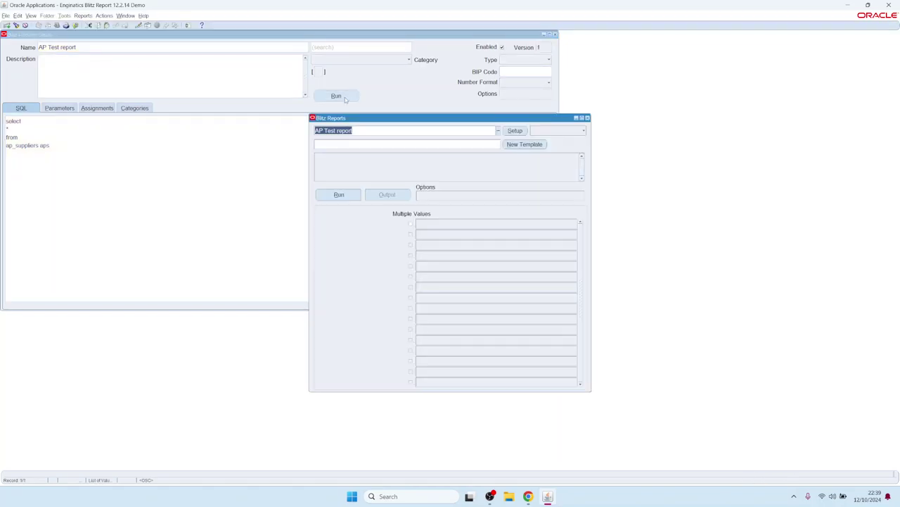
{"action": "left_click", "coordinate": [340, 195]}
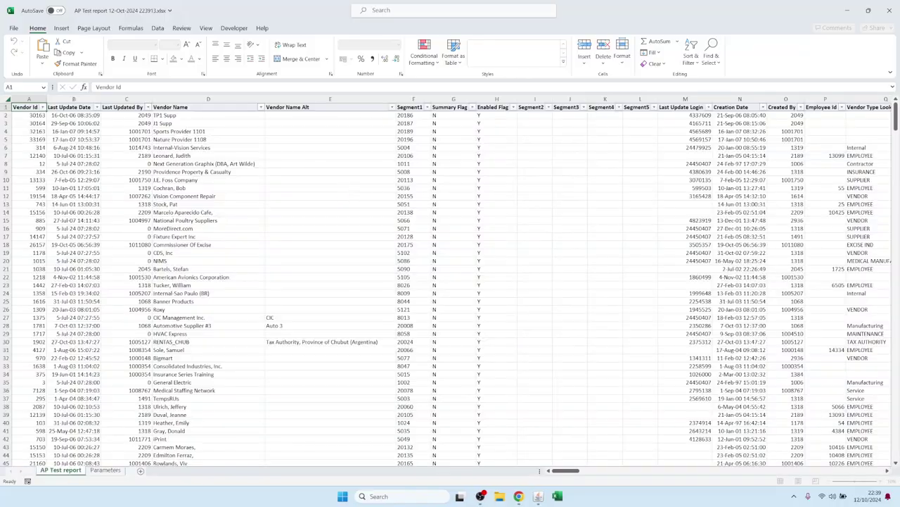
{"action": "left_click", "coordinate": [321, 172]}
{"action": "scroll", "coordinate": [352, 197], "scroll_direction": "down", "scroll_amount": 14}
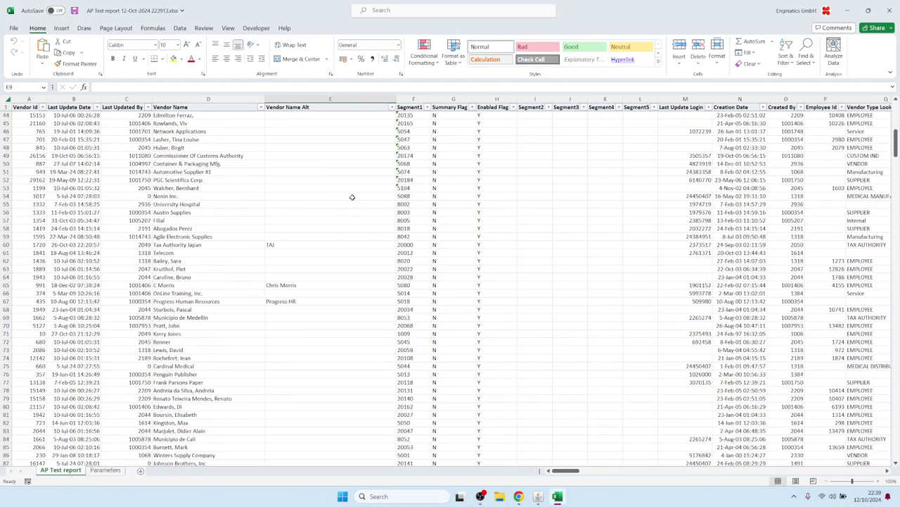
{"action": "scroll", "coordinate": [352, 197], "scroll_direction": "up", "scroll_amount": 14}
{"action": "left_click", "coordinate": [632, 212]}
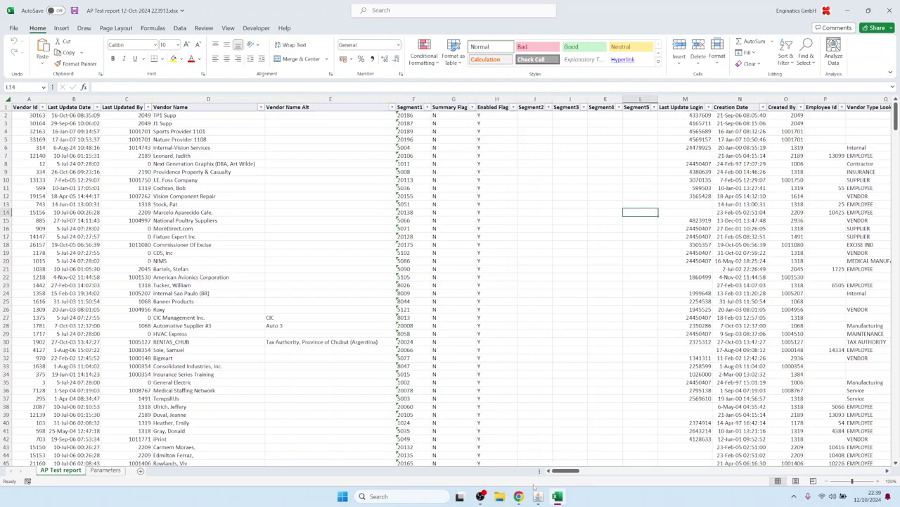
Step: Switch back to Oracle Applications and append a "where 1=1" clause to the SQL in the AP Test report setup
{"action": "mouse_move", "coordinate": [538, 494]}
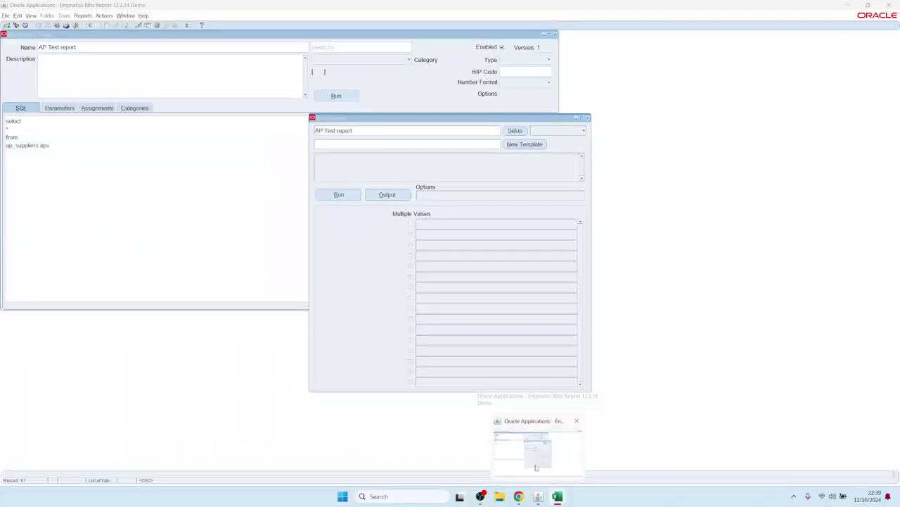
{"action": "left_click", "coordinate": [536, 467]}
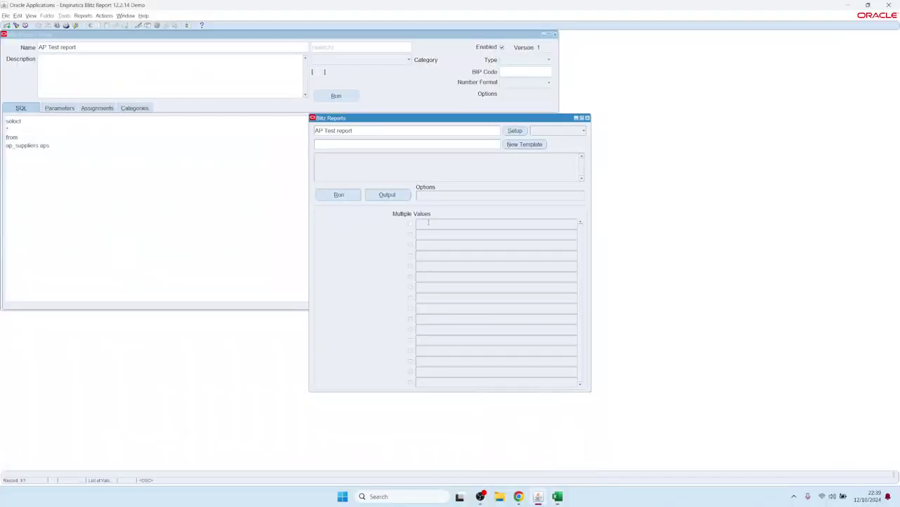
{"action": "left_click", "coordinate": [515, 130]}
{"action": "left_click", "coordinate": [63, 109]}
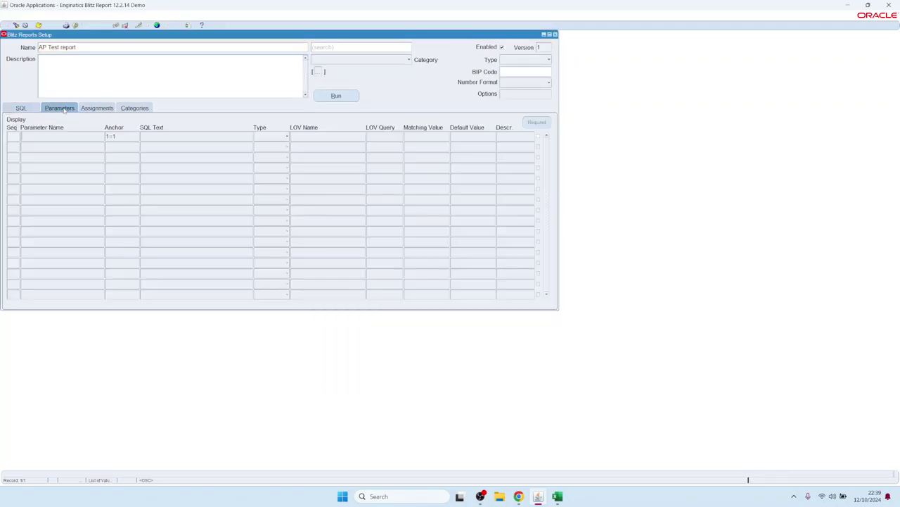
{"action": "left_click", "coordinate": [154, 137]}
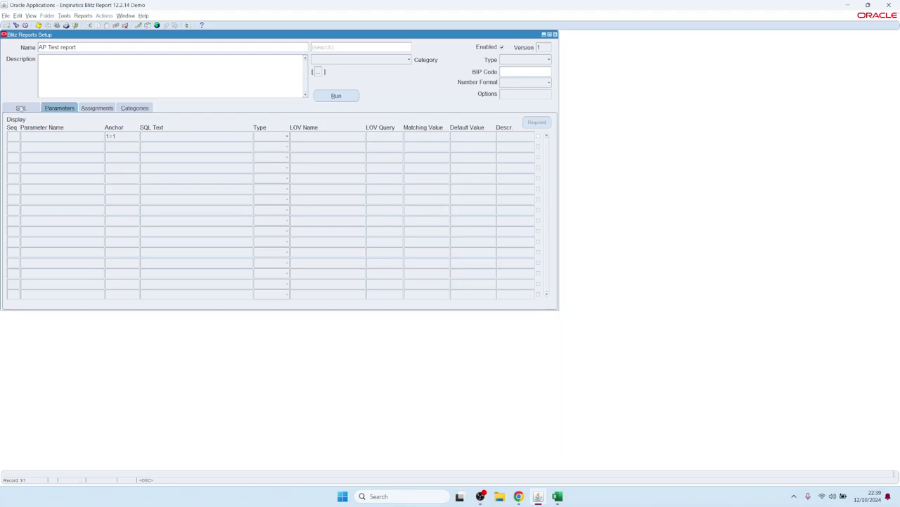
{"action": "left_click", "coordinate": [24, 109]}
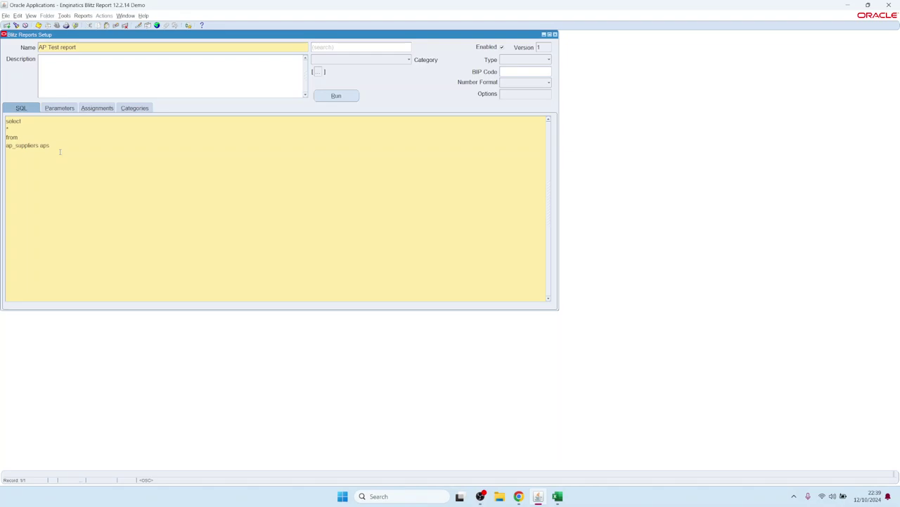
{"action": "key", "text": "Return"}
{"action": "type", "text": "where"}
{"action": "key", "text": "Return"}
{"action": "type", "text": "1=1"}
Step: Add a Supplier parameter with anchor 1=1 by searching existing parameters for "sup" and copying the one from AP Invoice Payments
{"action": "left_click", "coordinate": [60, 108]}
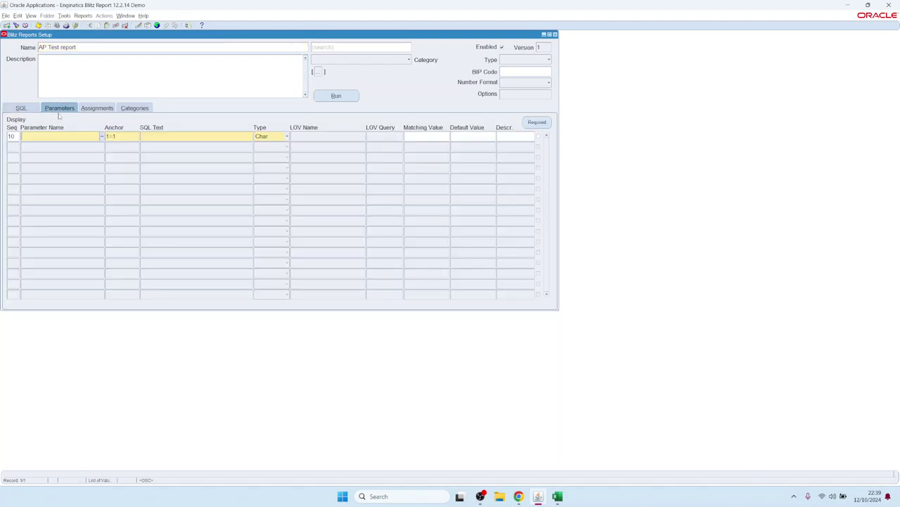
{"action": "double_click", "coordinate": [135, 137]}
{"action": "double_click", "coordinate": [120, 185]}
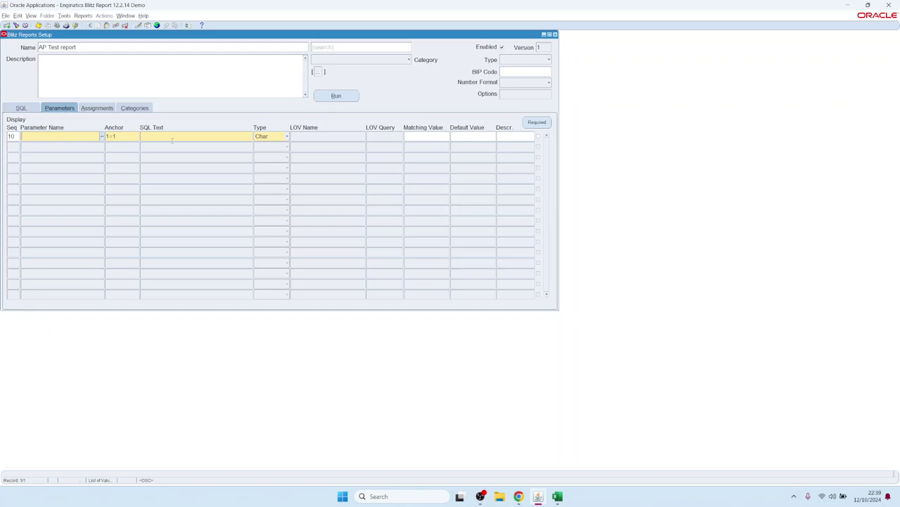
{"action": "left_click", "coordinate": [75, 136]}
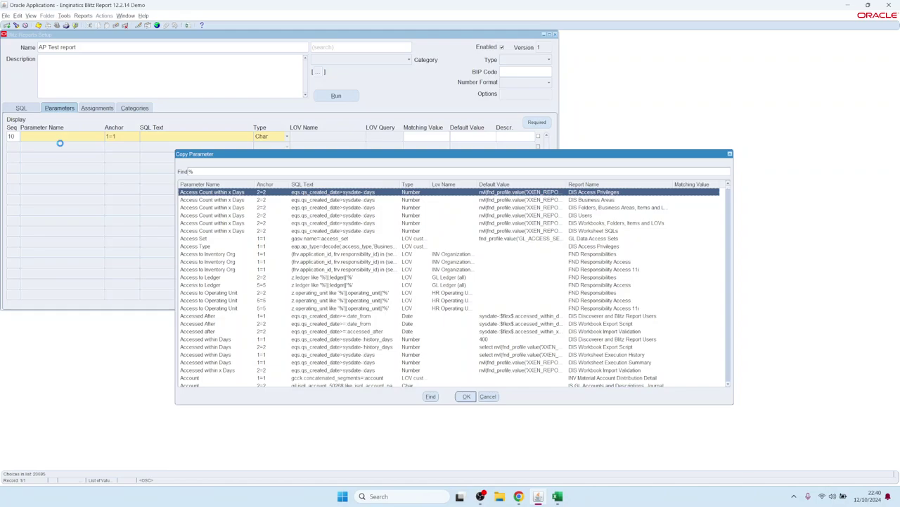
{"action": "type", "text": "sup"}
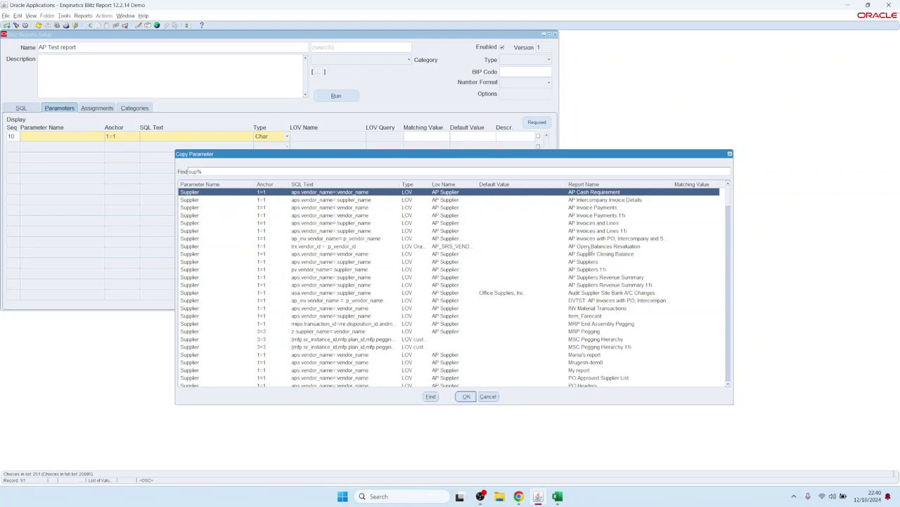
{"action": "left_click", "coordinate": [197, 209]}
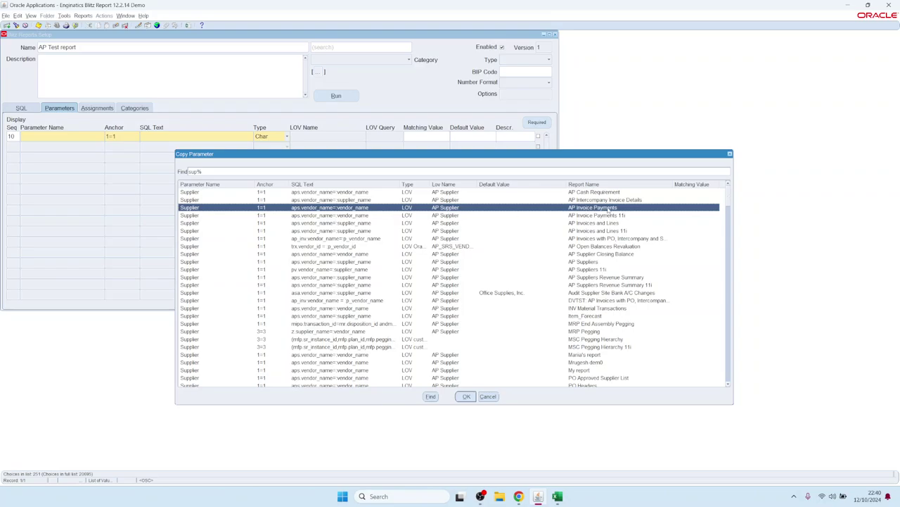
{"action": "double_click", "coordinate": [608, 209]}
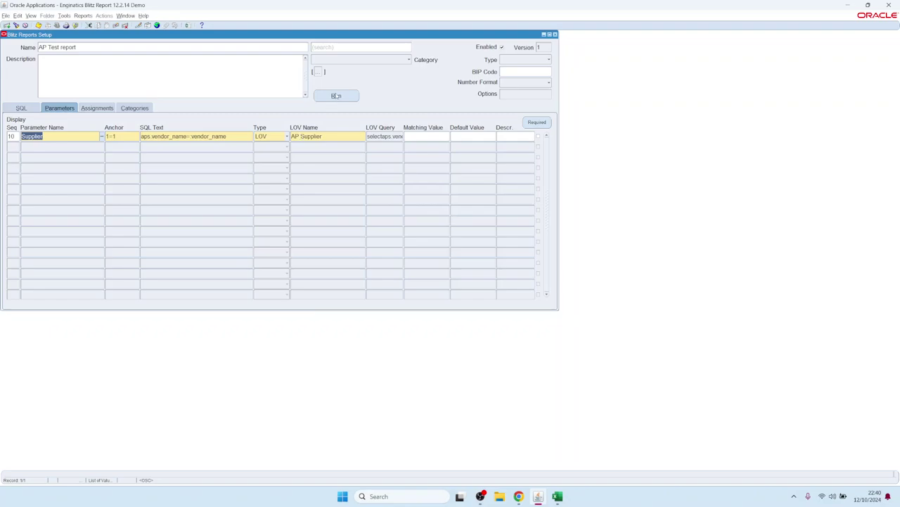
Step: Run AP Test report for the supplier 3G Communications, Inc. and view the Parameters sheet of the Excel output
{"action": "left_click", "coordinate": [335, 96]}
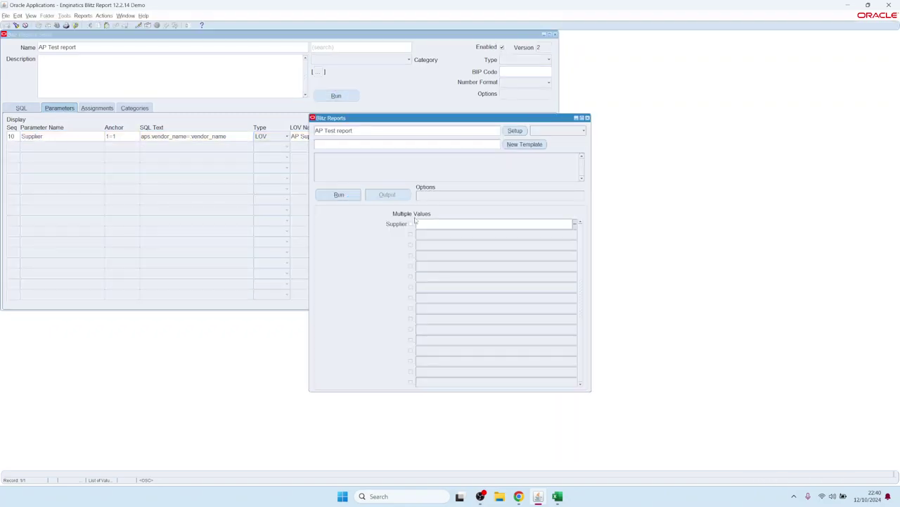
{"action": "double_click", "coordinate": [432, 223]}
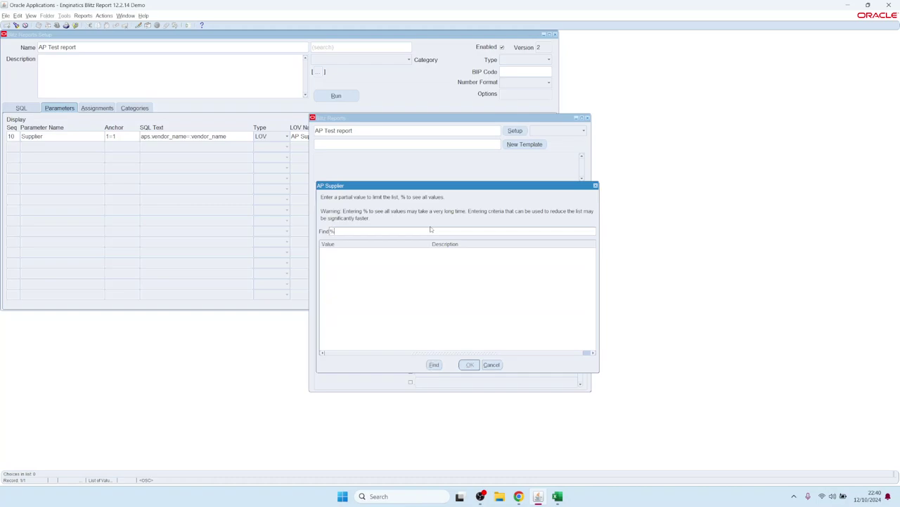
{"action": "key", "text": "Return"}
{"action": "left_click", "coordinate": [374, 240]}
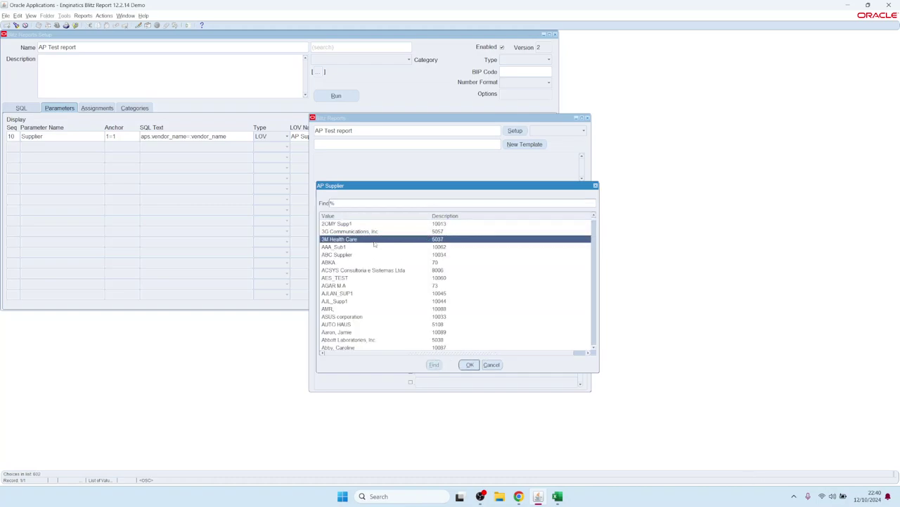
{"action": "left_click", "coordinate": [374, 235]}
{"action": "double_click", "coordinate": [374, 236]}
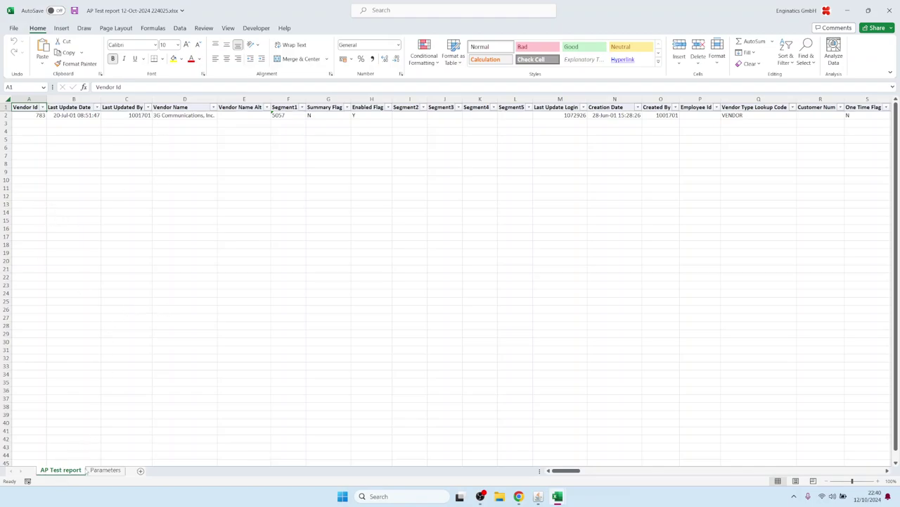
{"action": "left_click", "coordinate": [105, 472]}
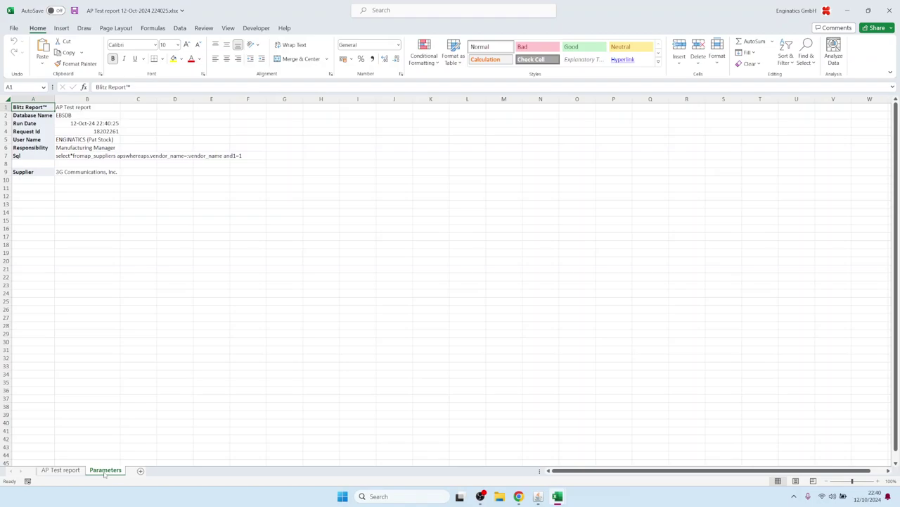
Step: Review the report name, database name, request ID, SQL and Supplier value on the Parameters sheet
{"action": "left_click", "coordinate": [72, 107]}
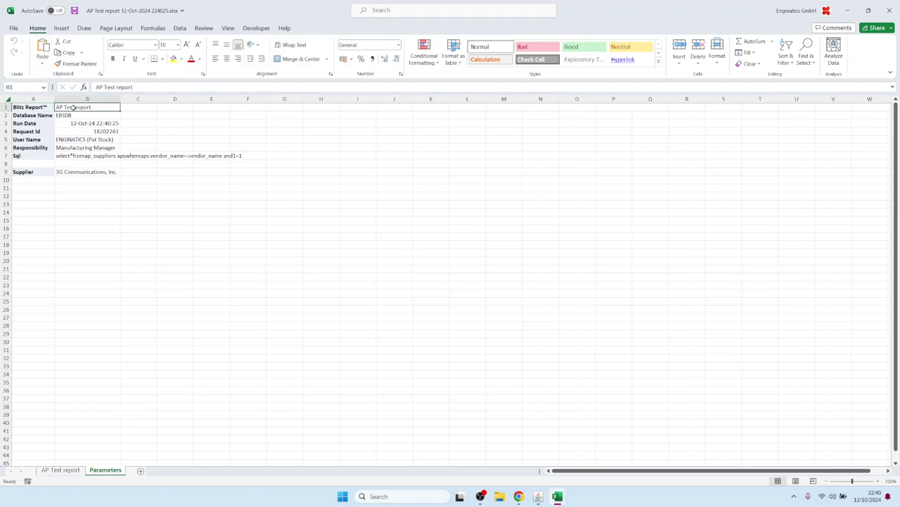
{"action": "left_click", "coordinate": [72, 116]}
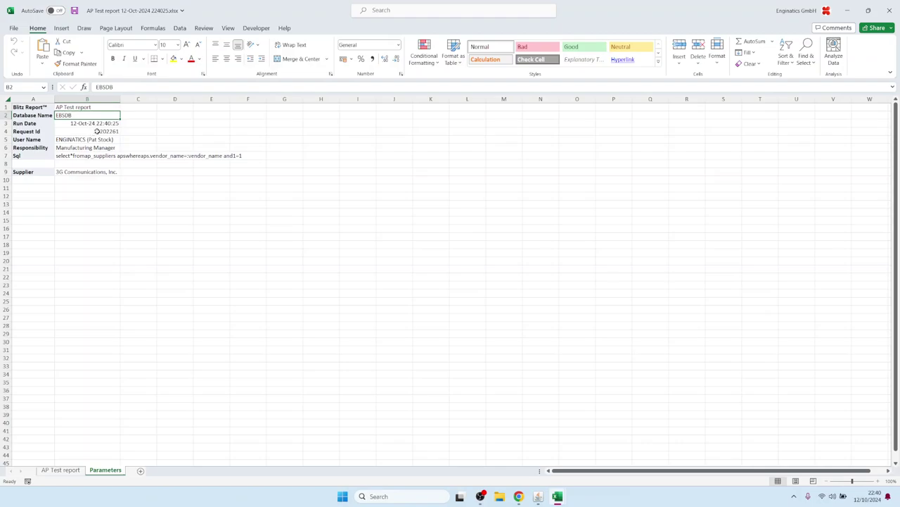
{"action": "left_click", "coordinate": [98, 131]}
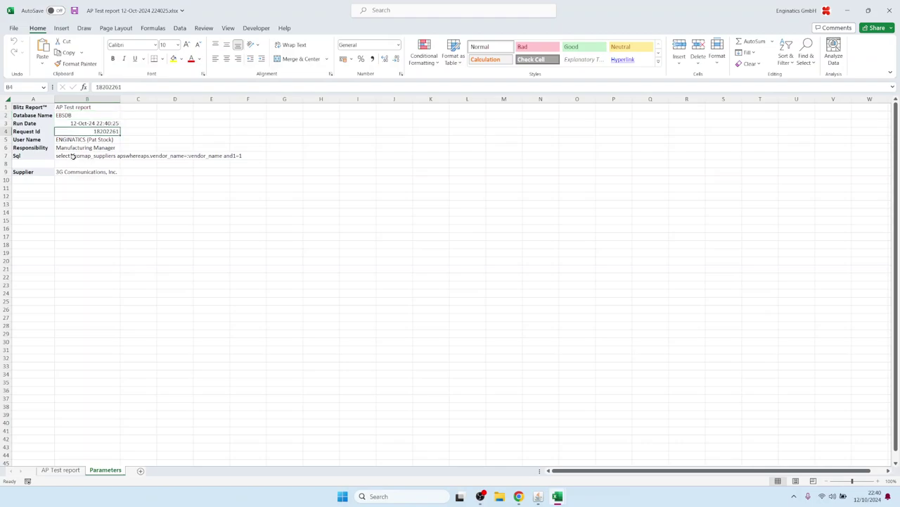
{"action": "left_click", "coordinate": [71, 157]}
{"action": "left_click", "coordinate": [68, 174]}
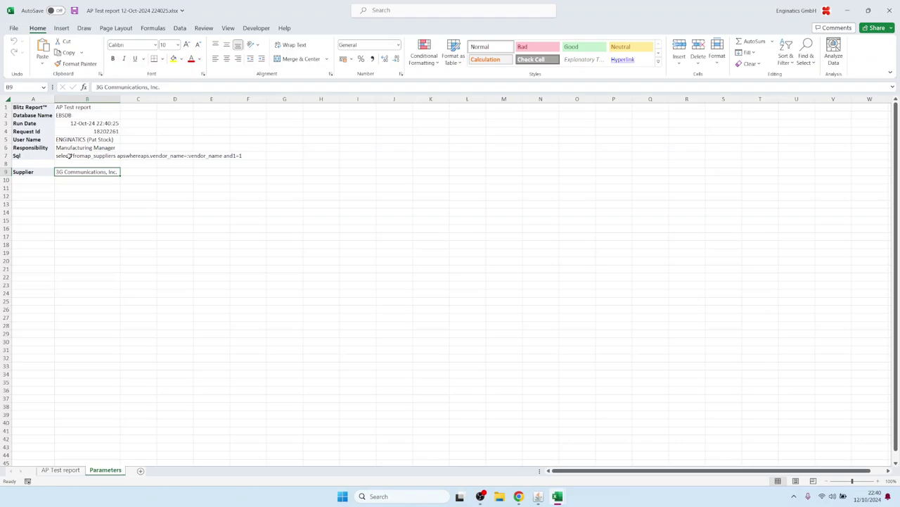
Step: Examine the vendor_name condition and 1=1 anchor in the full SQL cell text, leave it unedited, and return to the AP Test report sheet
{"action": "double_click", "coordinate": [70, 155]}
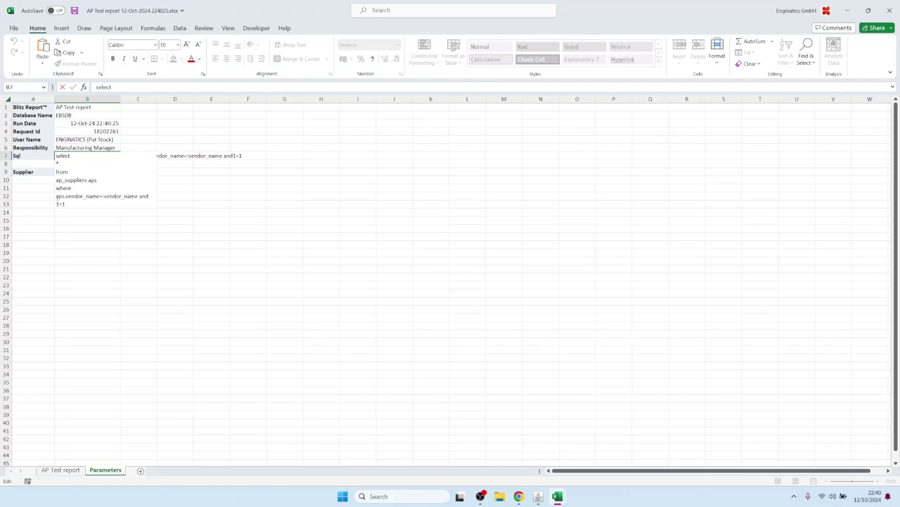
{"action": "left_click_drag", "start_coordinate": [57, 196], "coordinate": [139, 196]}
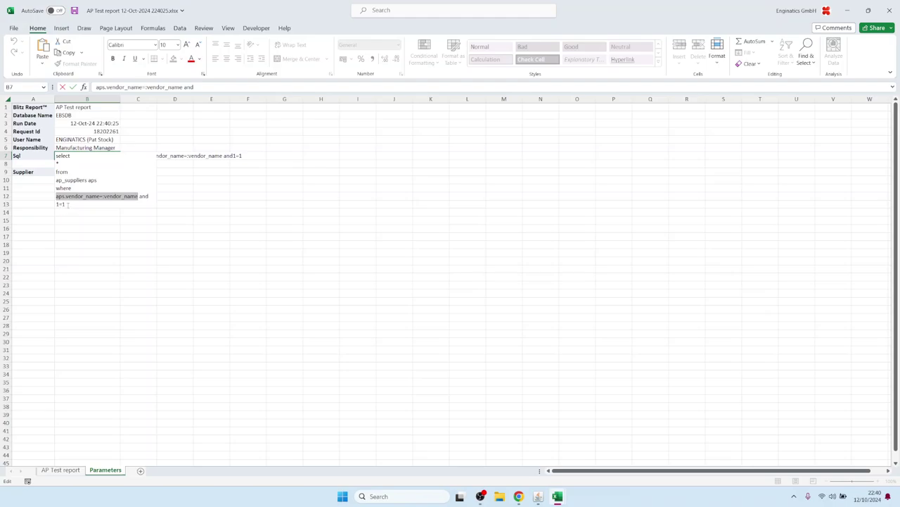
{"action": "left_click_drag", "start_coordinate": [68, 204], "coordinate": [56, 204]}
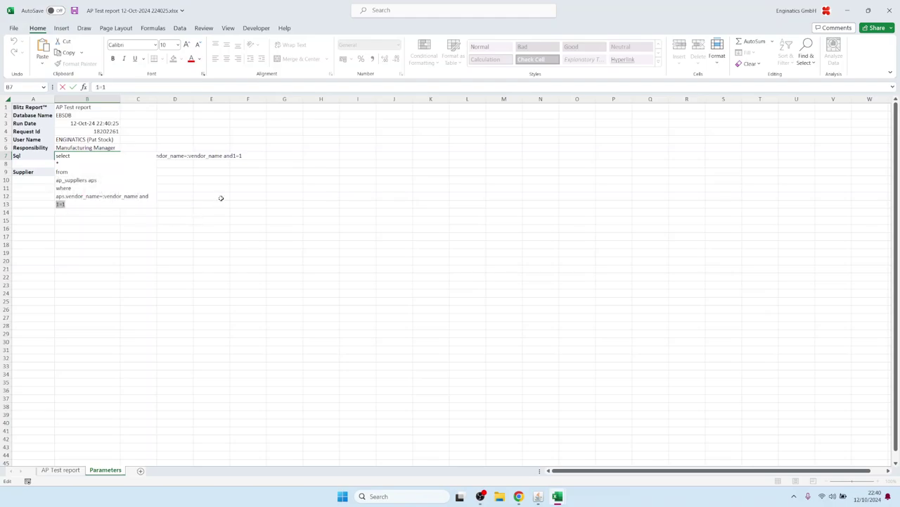
{"action": "key", "text": "Escape"}
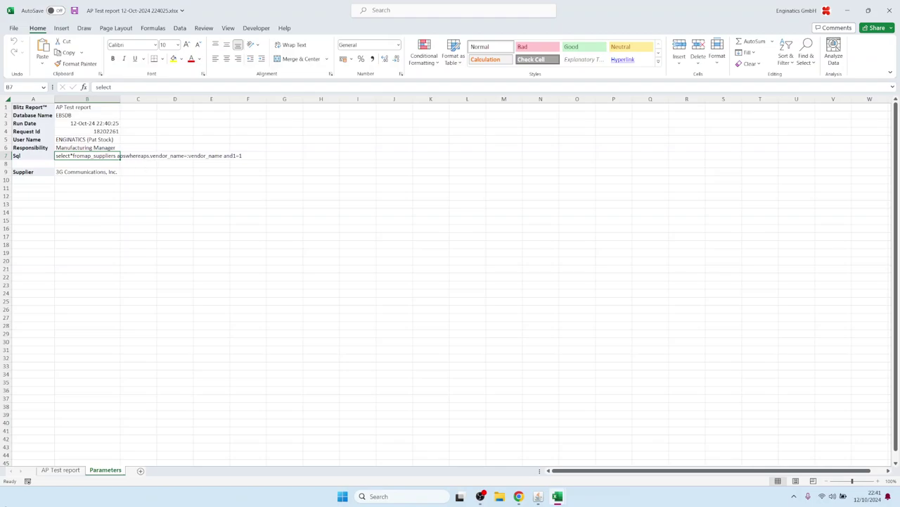
{"action": "left_click", "coordinate": [61, 471]}
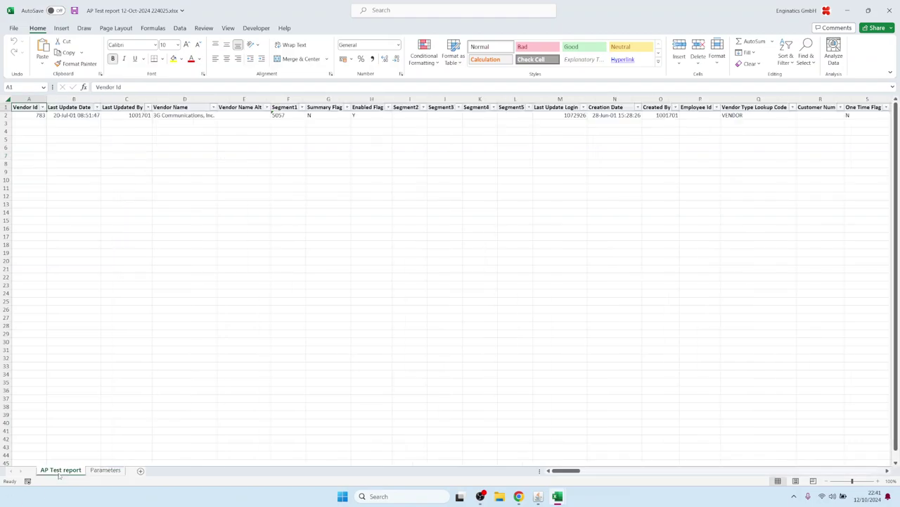
Step: Switch to Oracle Applications, find all own requests and open the log of the most recent AP Test report request
{"action": "mouse_move", "coordinate": [540, 499]}
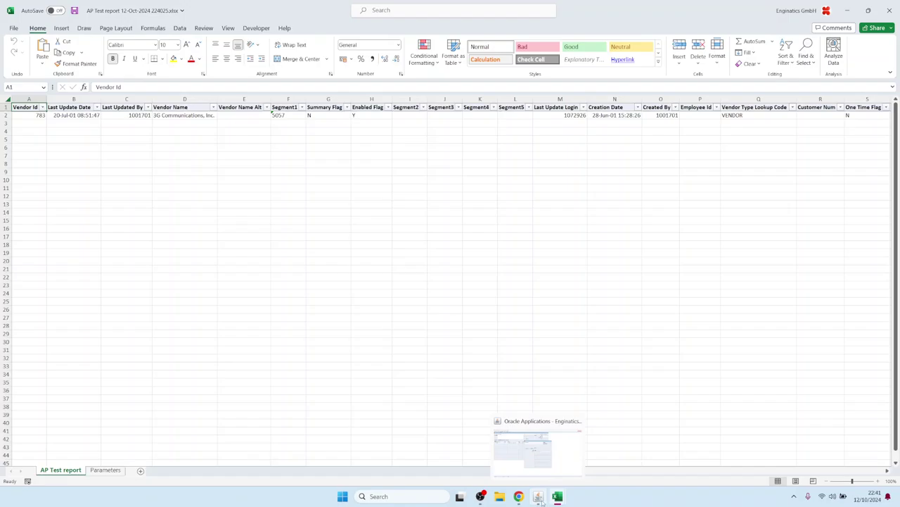
{"action": "left_click", "coordinate": [538, 450]}
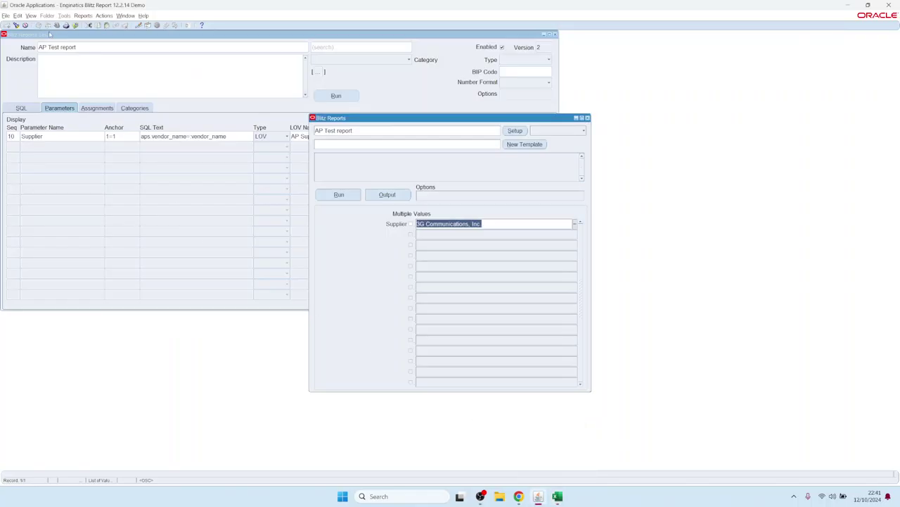
{"action": "left_click", "coordinate": [32, 15]}
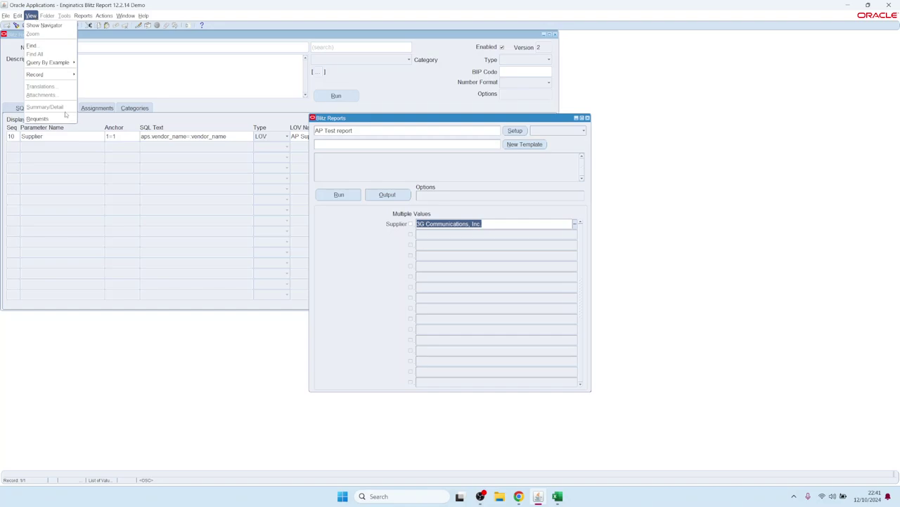
{"action": "left_click", "coordinate": [62, 118]}
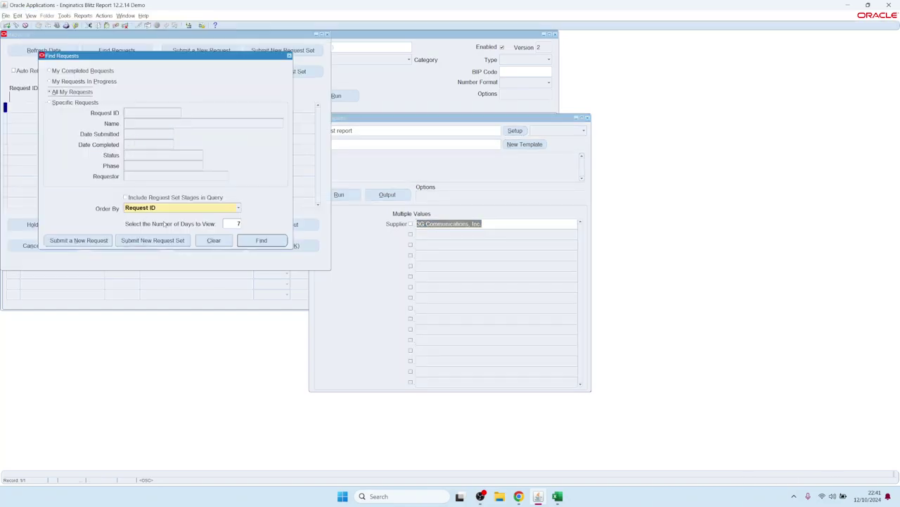
{"action": "key", "text": "Return"}
{"action": "left_click", "coordinate": [60, 107]}
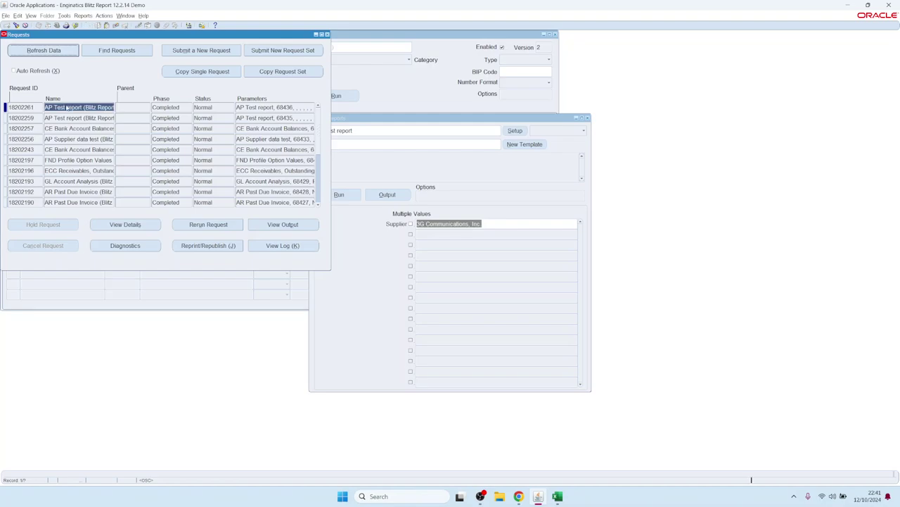
{"action": "left_click", "coordinate": [276, 245]}
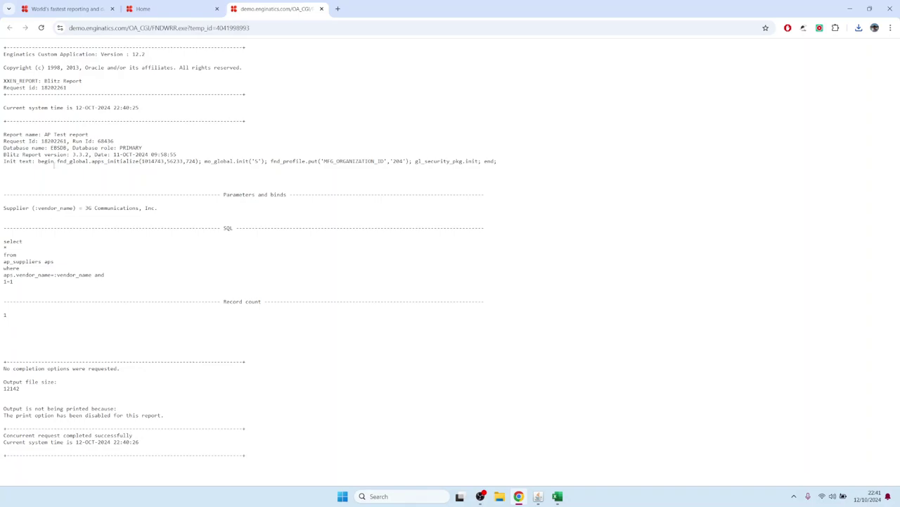
Step: Examine the executed SQL, the Supplier bind value and the record count in the log, then close the log and the requests list
{"action": "left_click_drag", "start_coordinate": [18, 284], "coordinate": [2, 241]}
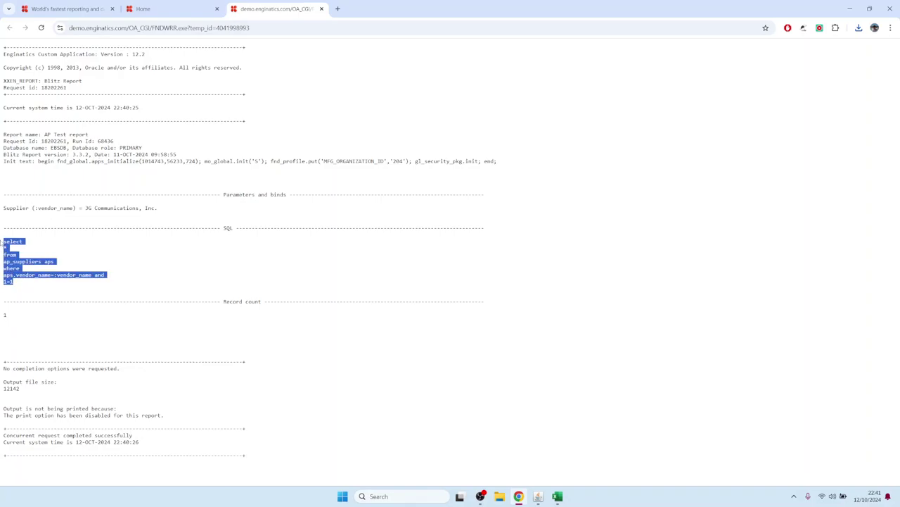
{"action": "left_click_drag", "start_coordinate": [4, 208], "coordinate": [159, 209]}
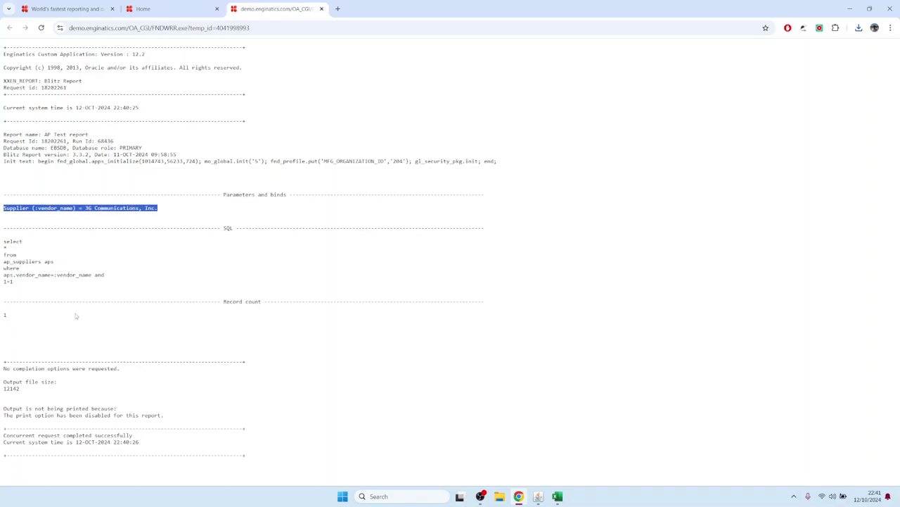
{"action": "left_click_drag", "start_coordinate": [14, 318], "coordinate": [3, 317]}
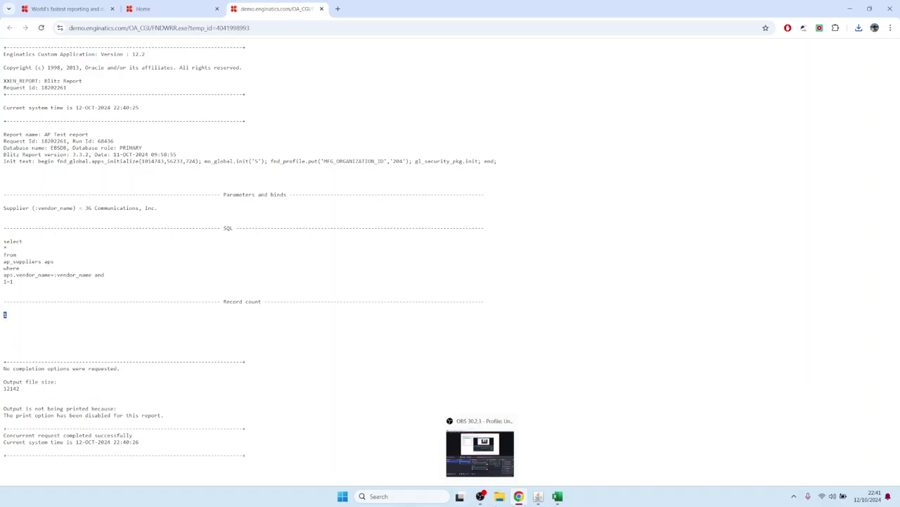
{"action": "left_click", "coordinate": [320, 8]}
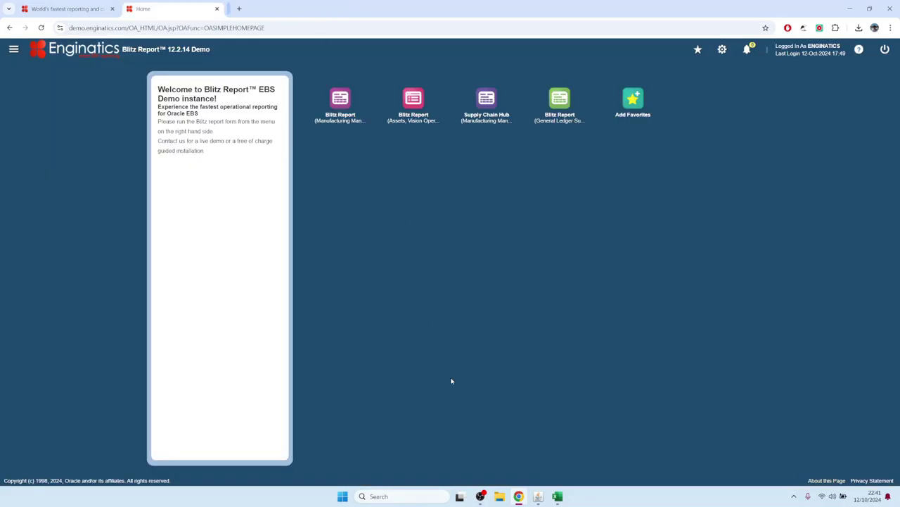
{"action": "key", "text": "alt+Tab"}
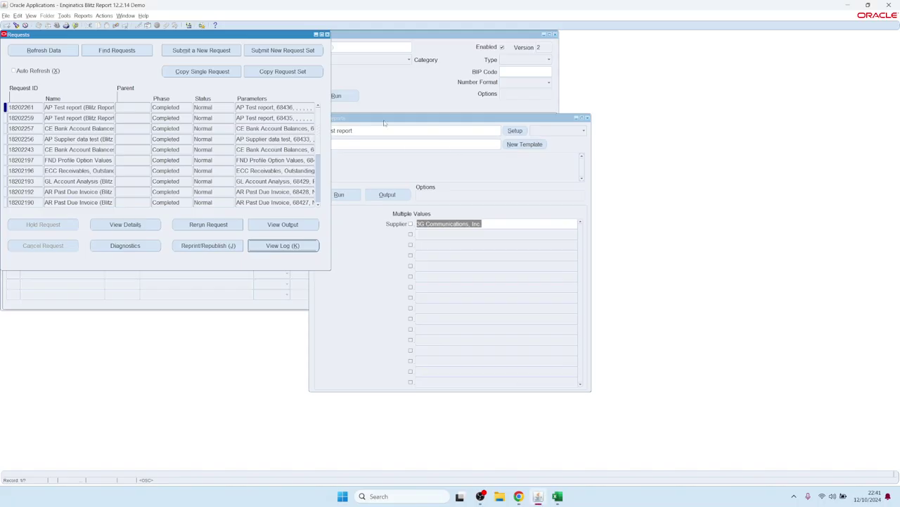
{"action": "left_click", "coordinate": [327, 34]}
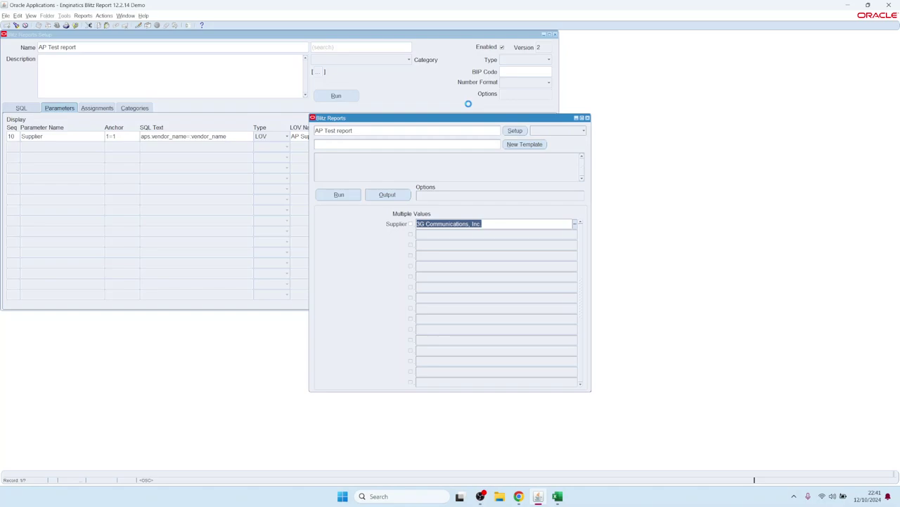
Step: Open the AP Test report setup and add the table ap_invoices_all aia after ap_suppliers aps in the SQL's from clause
{"action": "left_click", "coordinate": [517, 133]}
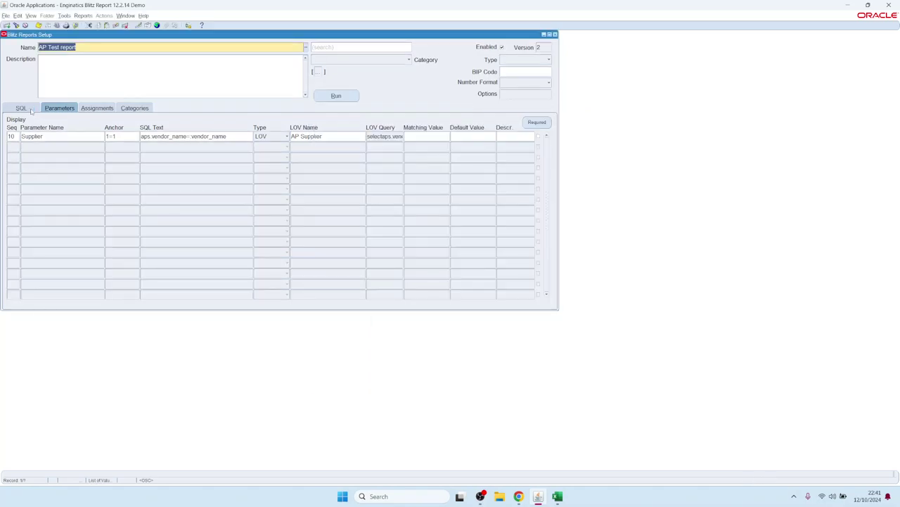
{"action": "left_click", "coordinate": [30, 107]}
{"action": "left_click", "coordinate": [55, 146]}
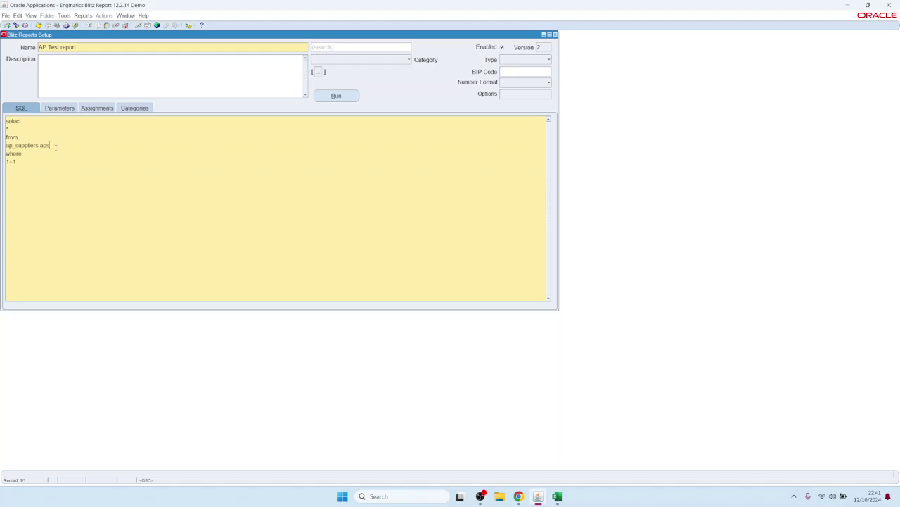
{"action": "type", "text": ","}
{"action": "key", "text": "Return"}
{"action": "type", "text": "ap_"}
{"action": "type", "text": "invoices_a"}
{"action": "type", "text": "ll aia where 1=1"}
Step: Extend the where clause after 1=1 with the join condition "and aps.vendor_id=aia.vendor_id"
{"action": "type", "text": " nad"}
{"action": "key", "text": "BackSpace"}
{"action": "key", "text": "BackSpace"}
{"action": "key", "text": "BackSpace"}
{"action": "type", "text": "and a"}
{"action": "type", "text": "ps.vendor_id"}
{"action": "type", "text": "="}
{"action": "key", "text": "Left"}
{"action": "key", "text": "shift+Home"}
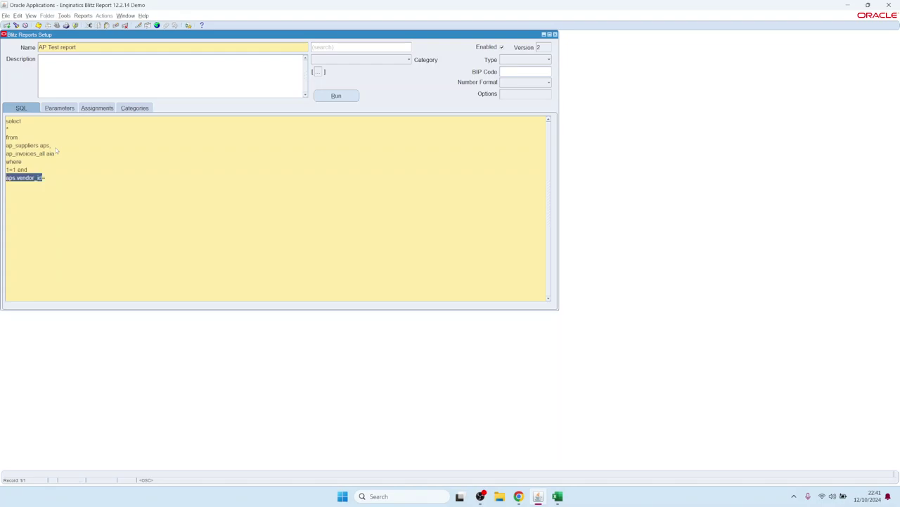
{"action": "key", "text": "ctrl+c"}
{"action": "key", "text": "End"}
{"action": "key", "text": "ctrl+v"}
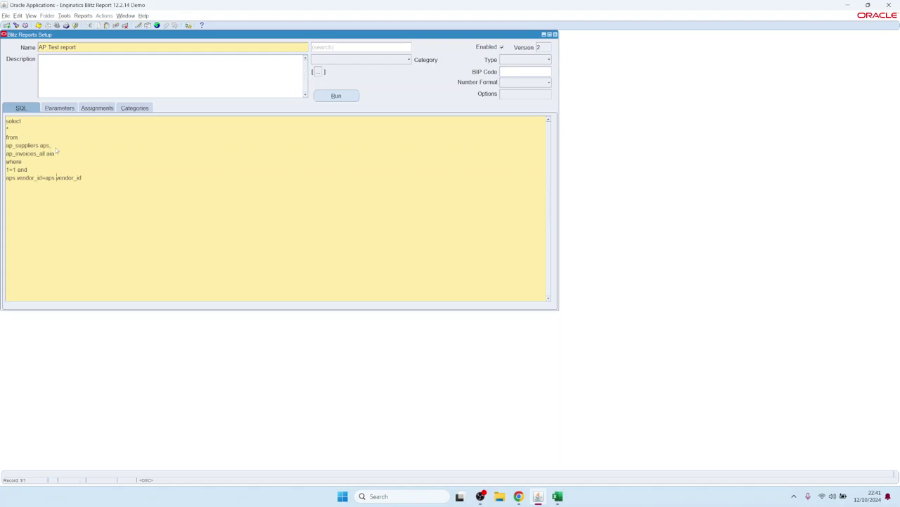
{"action": "key", "text": "shift+Left"}
{"action": "key", "text": "shift+Left"}
{"action": "key", "text": "shift+Left"}
{"action": "key", "text": "BackSpace"}
{"action": "type", "text": "aia"}
Step: Replace the asterisk in the select list with aps.vendor_name, aps.segment1 vendor_number and aia.*
{"action": "key", "text": "Up"}
{"action": "key", "text": "shift+Home"}
{"action": "type", "text": "aps.vendor_name,"}
{"action": "key", "text": "Return"}
{"action": "type", "text": "aps"}
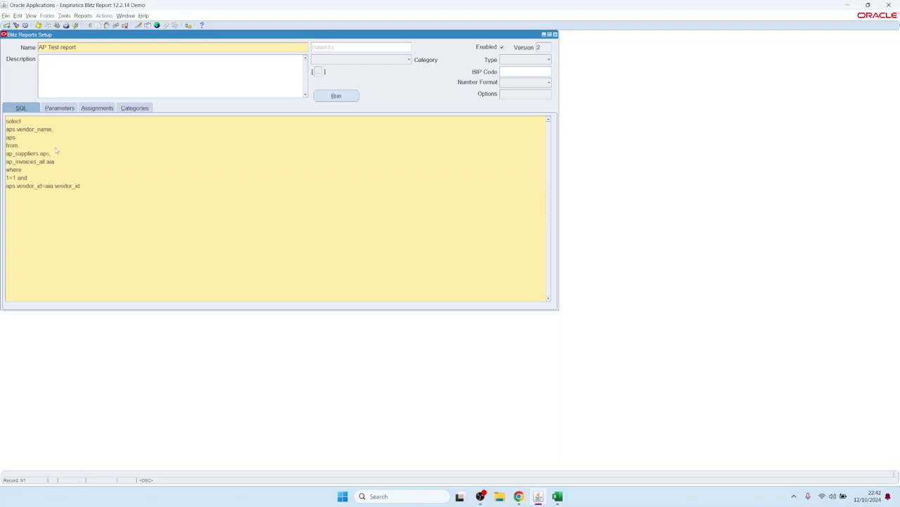
{"action": "type", "text": ".segment1 vendor_number,"}
{"action": "key", "text": "Return"}
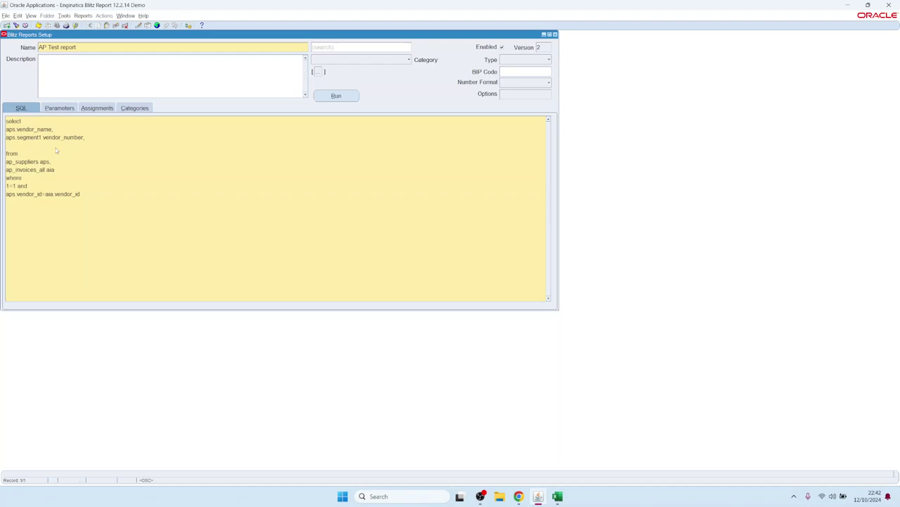
{"action": "type", "text": "aia"}
{"action": "left_click_drag", "start_coordinate": [58, 170], "coordinate": [5, 169]}
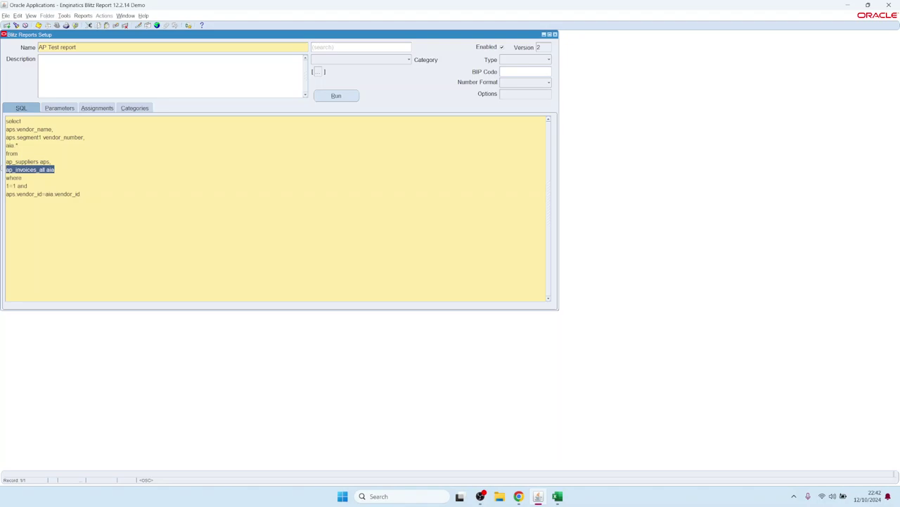
Step: Add an Invoice Date From parameter by searching existing parameters for "invoic" and copying the one from AP Intercompany Invoice Details
{"action": "left_click", "coordinate": [62, 109]}
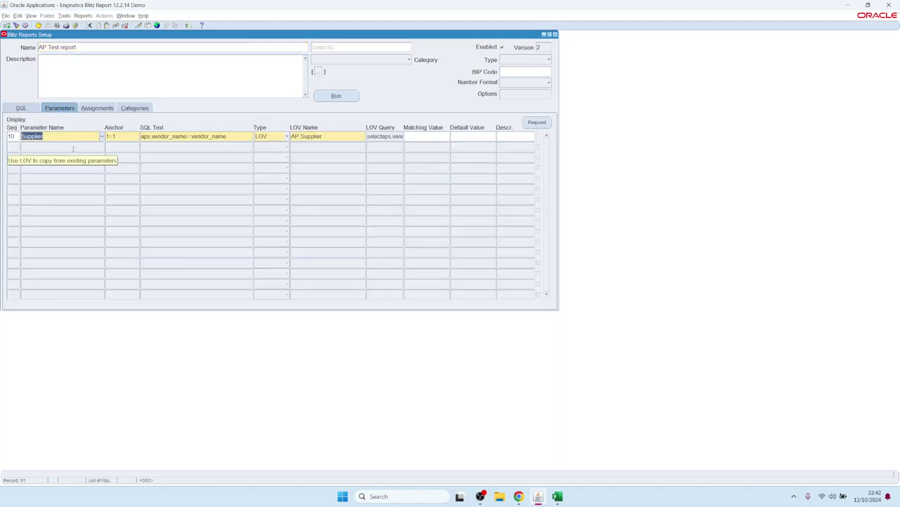
{"action": "left_click", "coordinate": [44, 145]}
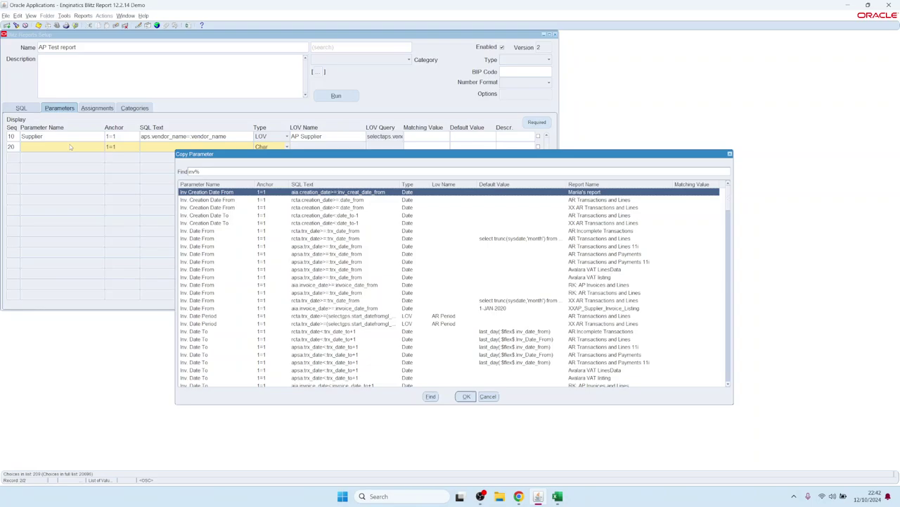
{"action": "key", "text": "Down"}
{"action": "key", "text": "Down"}
{"action": "key", "text": "Down"}
{"action": "key", "text": "Down"}
{"action": "key", "text": "Down"}
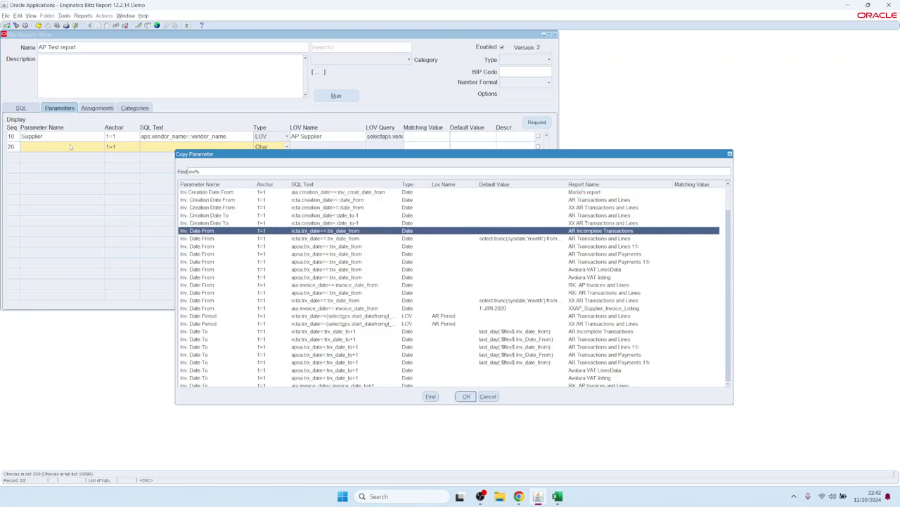
{"action": "type", "text": "oic"}
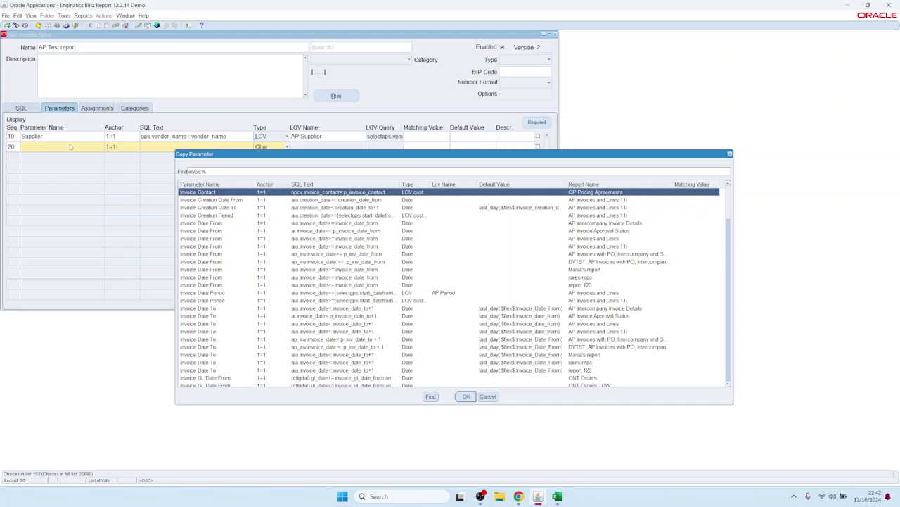
{"action": "key", "text": "Down"}
{"action": "key", "text": "Down"}
{"action": "key", "text": "Down"}
{"action": "key", "text": "Down"}
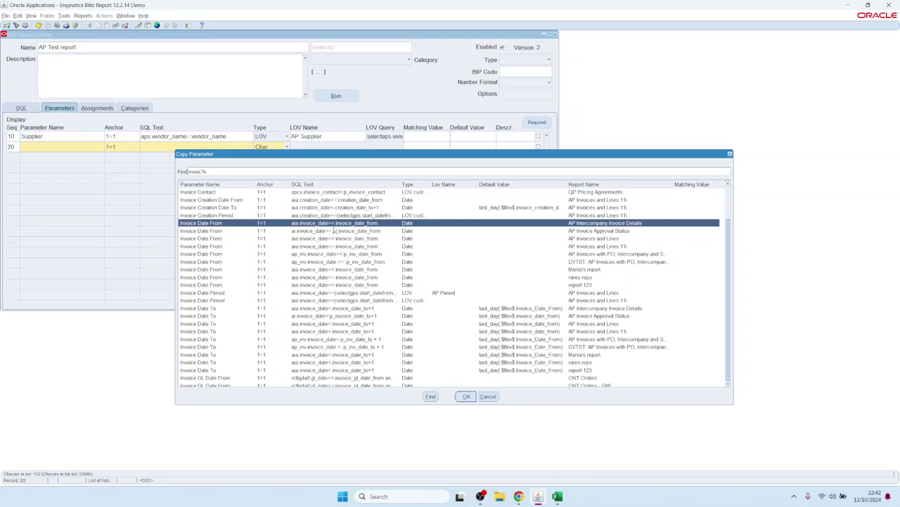
{"action": "double_click", "coordinate": [347, 223]}
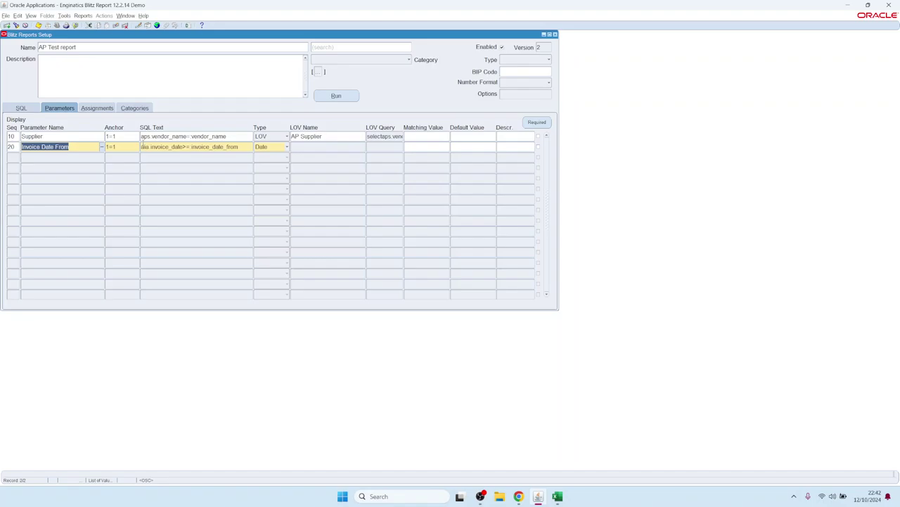
Step: Add an Invoice Date To parameter below Invoice Date From by searching existing parameters for "invoic" and copying a matching one
{"action": "left_click", "coordinate": [56, 157]}
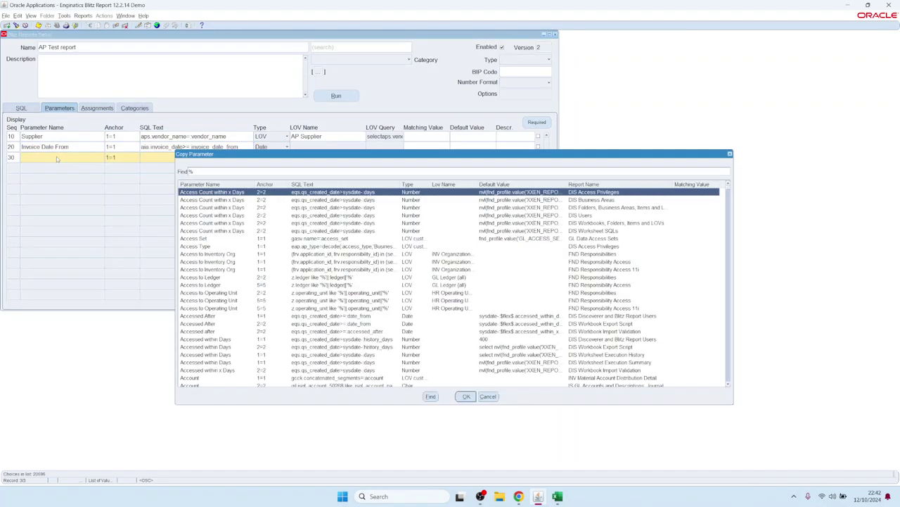
{"action": "type", "text": "invoic"}
{"action": "key", "text": "Down"}
{"action": "key", "text": "Down"}
{"action": "key", "text": "Down"}
{"action": "key", "text": "Down"}
{"action": "key", "text": "Down"}
{"action": "key", "text": "Down"}
{"action": "key", "text": "Down"}
{"action": "key", "text": "Down"}
{"action": "key", "text": "Down"}
{"action": "key", "text": "Down"}
{"action": "key", "text": "Down"}
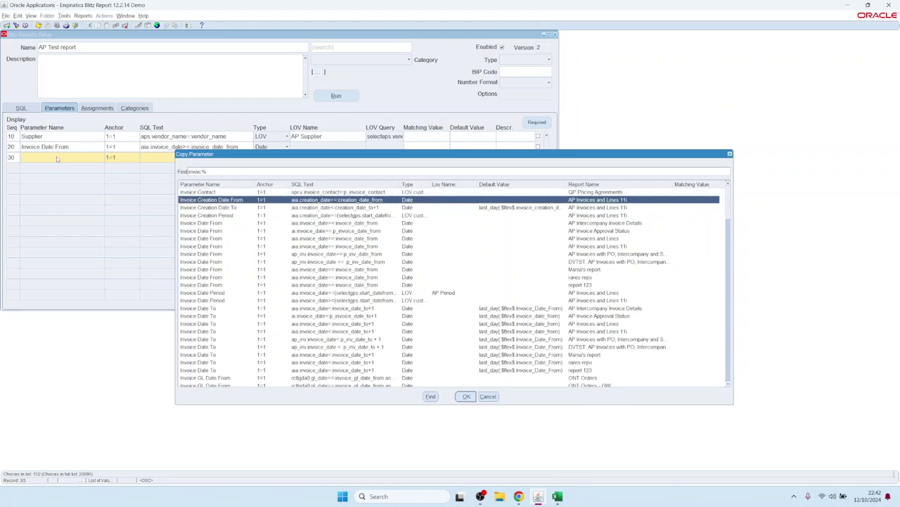
{"action": "key", "text": "Down"}
{"action": "key", "text": "Down"}
{"action": "key", "text": "Down"}
{"action": "key", "text": "Down"}
{"action": "key", "text": "Return"}
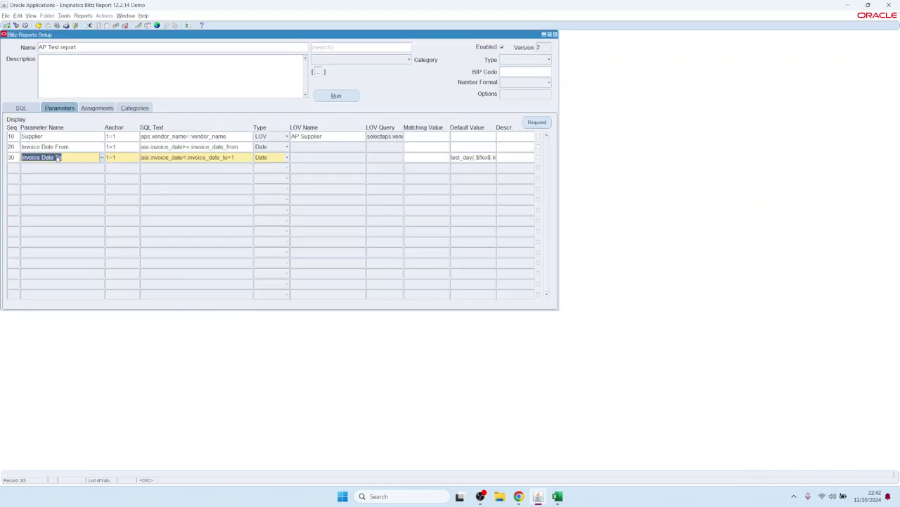
{"action": "mouse_move", "coordinate": [471, 157]}
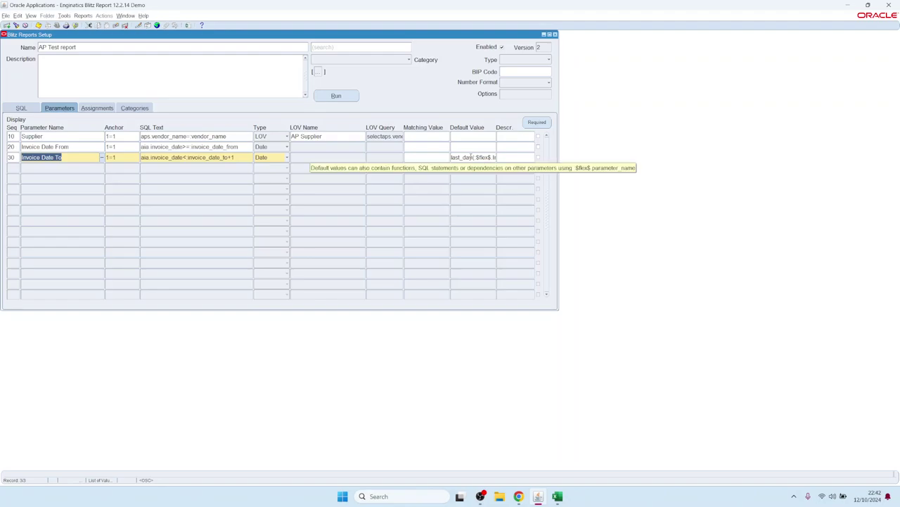
Step: Add a parameter Invoice Creation Date From with SQL text aia.creation_date>=:inv_create_date_from and type Date
{"action": "left_click", "coordinate": [56, 167]}
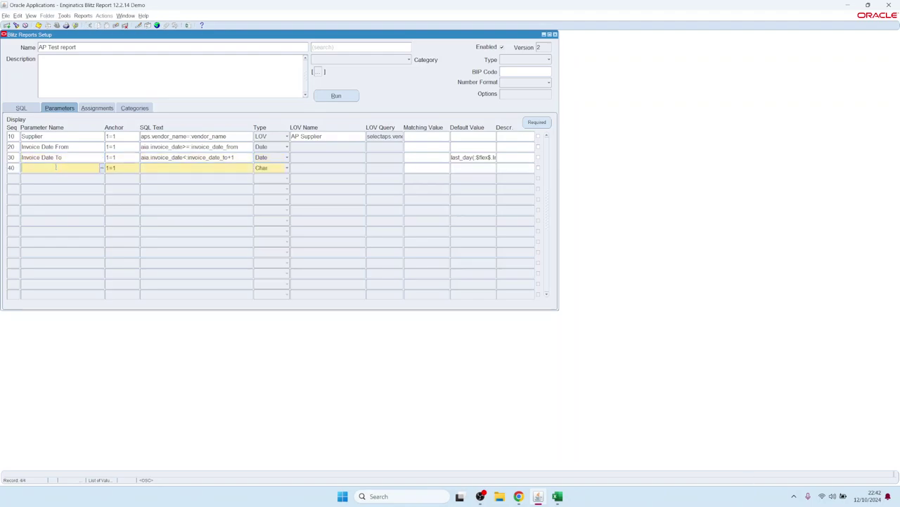
{"action": "mouse_move", "coordinate": [47, 169]}
{"action": "type", "text": "Invoice Creation Date From"}
{"action": "key", "text": "Tab"}
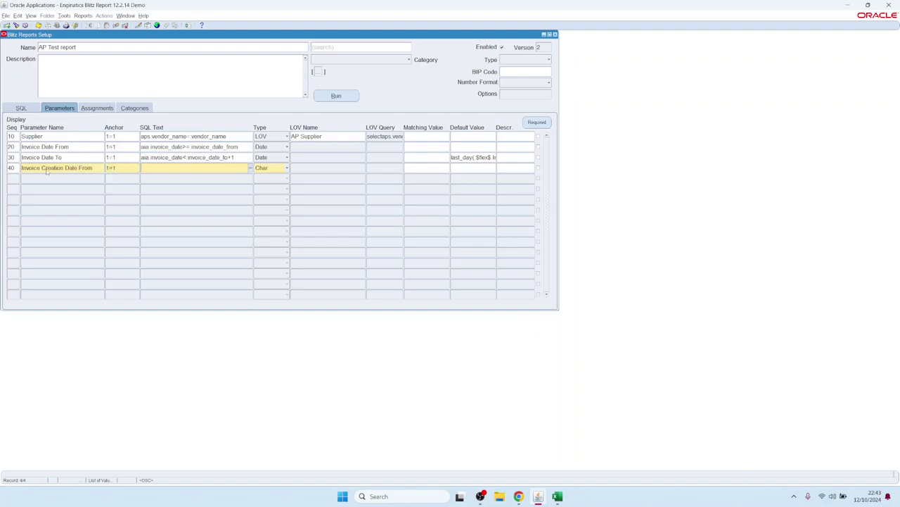
{"action": "type", "text": "aia.creation_date>= inv_create_date_from"}
{"action": "left_click", "coordinate": [270, 168]}
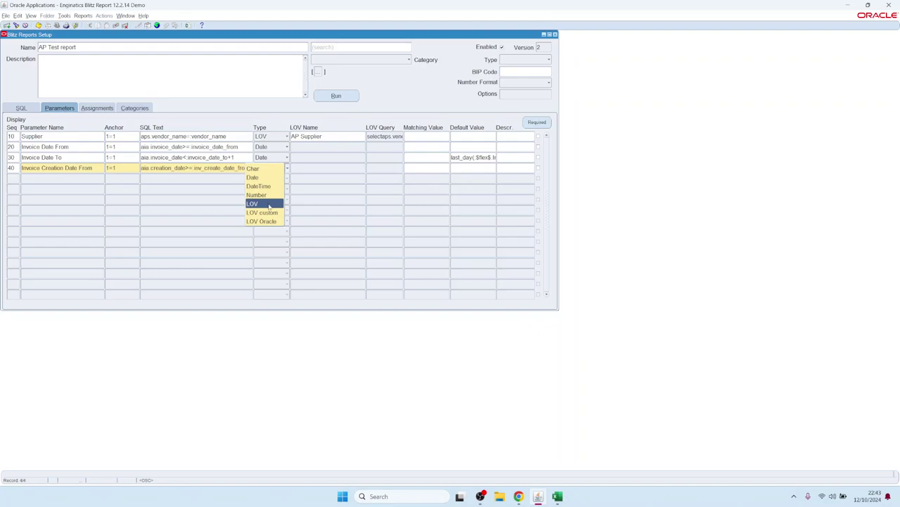
{"action": "left_click", "coordinate": [317, 137]}
Step: Run the report with Invoice Creation Date From set to 01-JAN-2022 and look across the Excel output's columns
{"action": "left_click", "coordinate": [335, 96]}
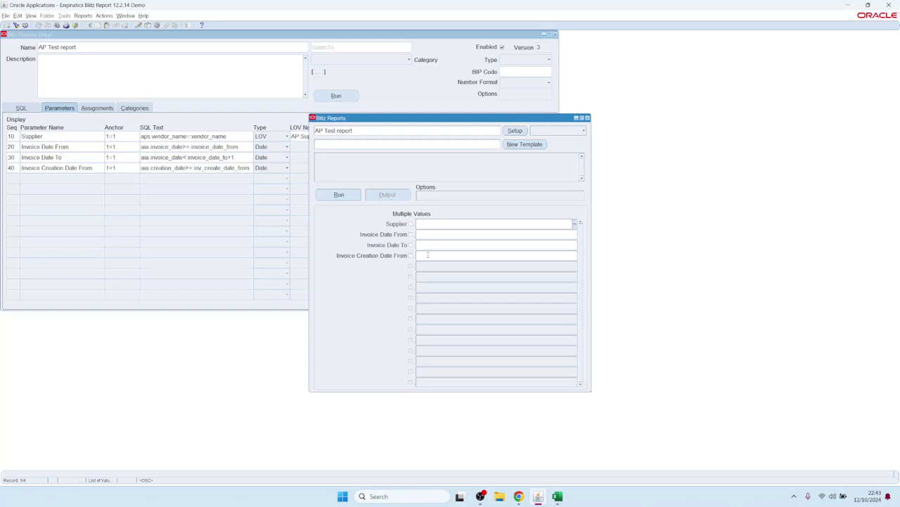
{"action": "left_click", "coordinate": [428, 254]}
{"action": "type", "text": "1jan22"}
{"action": "key", "text": "Tab"}
{"action": "left_click", "coordinate": [355, 197]}
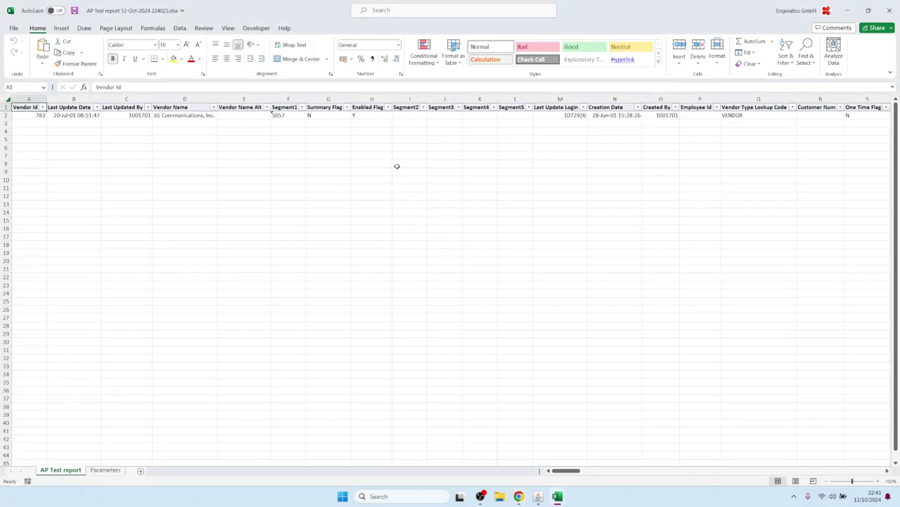
{"action": "left_click", "coordinate": [396, 164]}
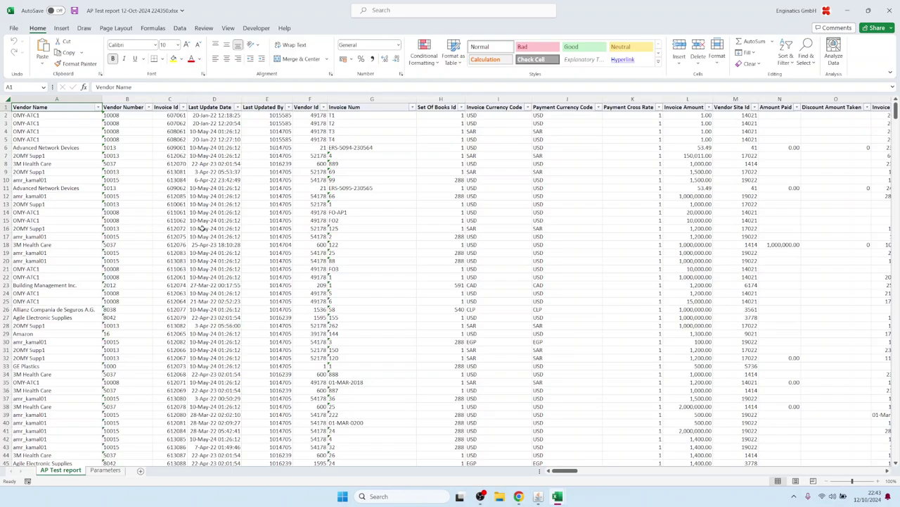
{"action": "left_click_drag", "start_coordinate": [563, 473], "coordinate": [538, 501]}
Step: Back in Oracle Applications, create a new template, hide all columns, and display only Vendor Name and Vendor Number
{"action": "left_click", "coordinate": [538, 498]}
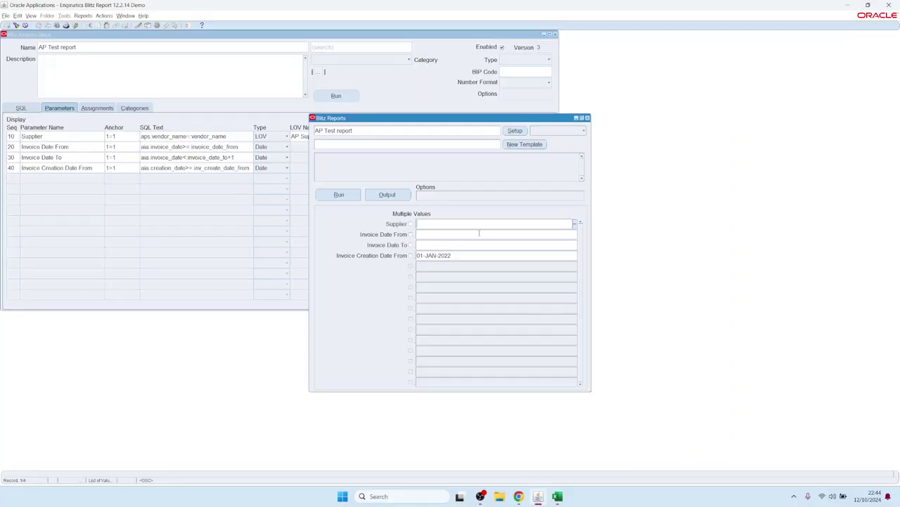
{"action": "left_click", "coordinate": [474, 144]}
{"action": "left_click", "coordinate": [510, 145]}
{"action": "left_click", "coordinate": [335, 250]}
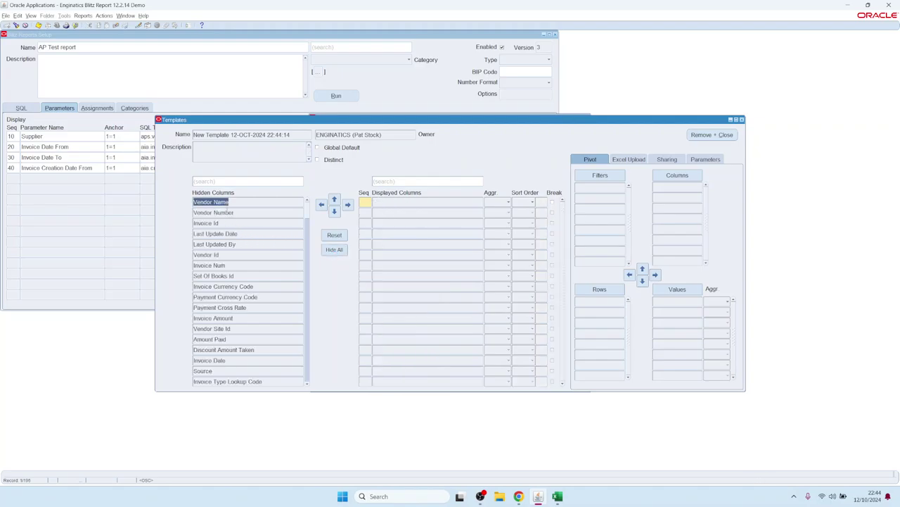
{"action": "left_click", "coordinate": [211, 212], "text": "shift"}
{"action": "left_click", "coordinate": [348, 204]}
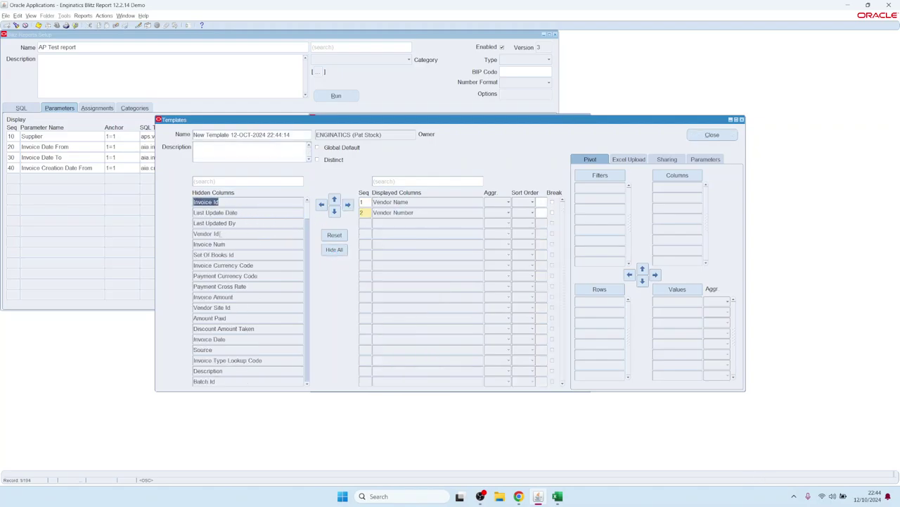
Step: Add Invoice Num, Invoice Currency Code, Invoice Amount, Amount Paid, Invoice Date, Source and Invoice Type Lookup Code to the displayed columns
{"action": "left_click", "coordinate": [218, 244]}
{"action": "left_click", "coordinate": [227, 266], "text": "ctrl"}
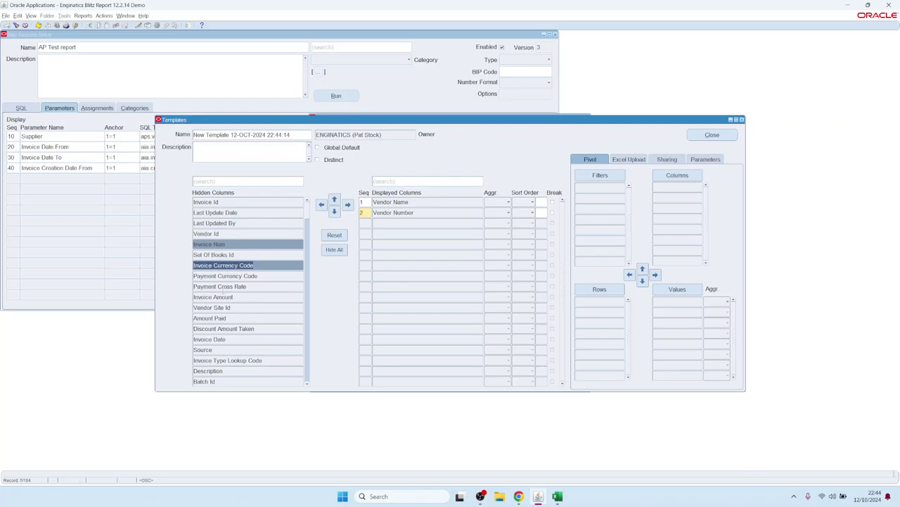
{"action": "left_click", "coordinate": [218, 297], "text": "ctrl"}
{"action": "left_click", "coordinate": [214, 318], "text": "ctrl"}
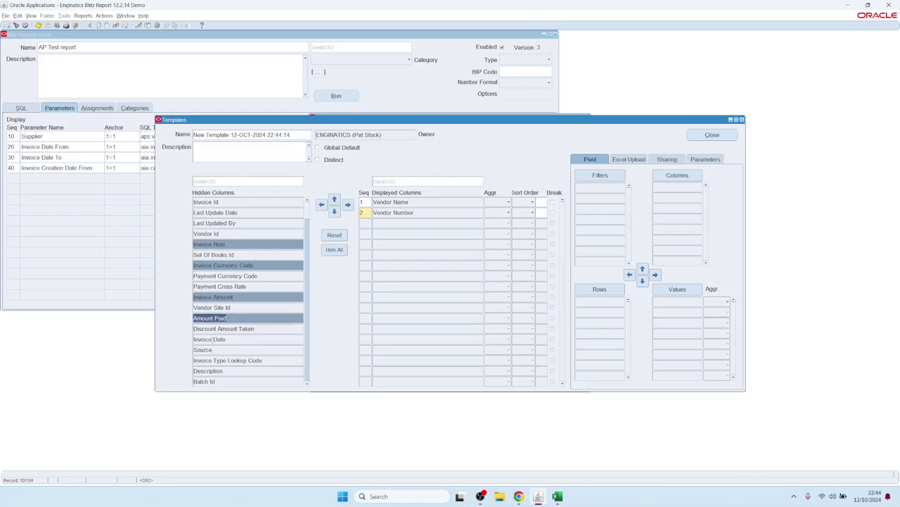
{"action": "left_click", "coordinate": [233, 339], "text": "ctrl"}
{"action": "left_click", "coordinate": [211, 349], "text": "ctrl"}
{"action": "left_click", "coordinate": [215, 360], "text": "ctrl"}
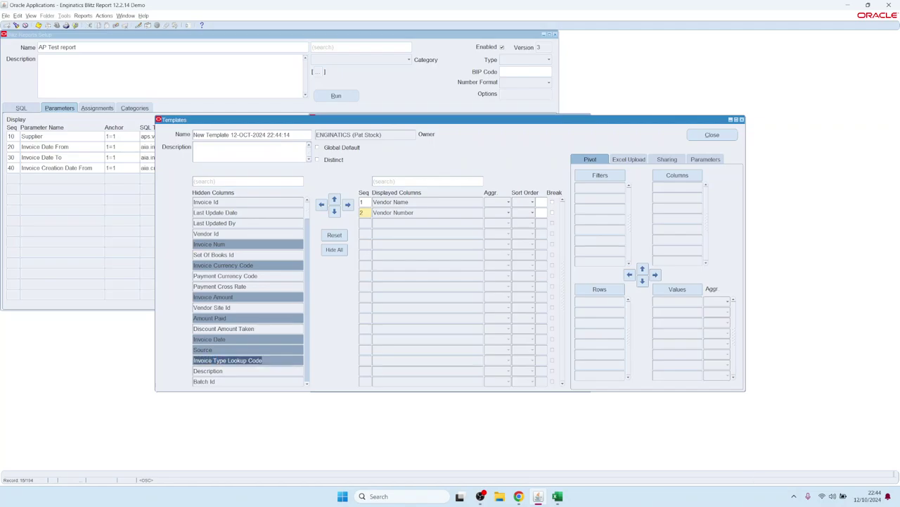
{"action": "left_click", "coordinate": [348, 205]}
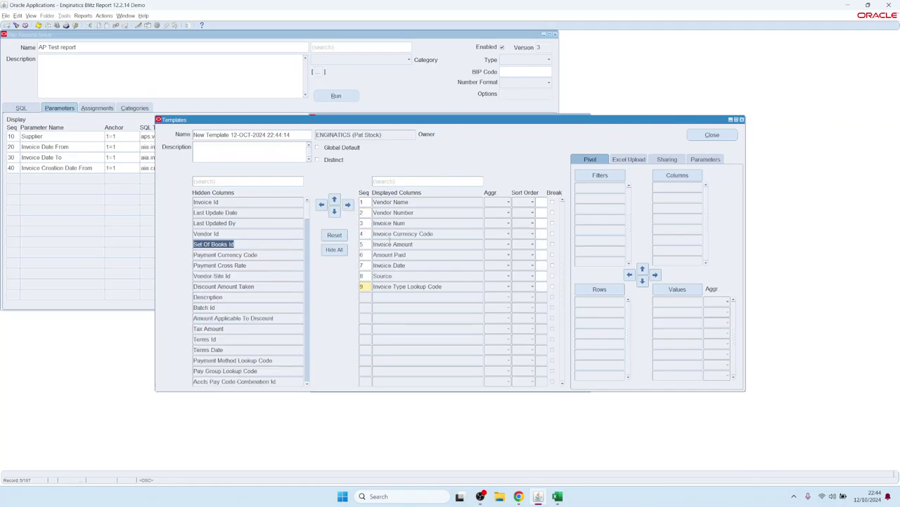
Step: Move Invoice Currency Code, Invoice Amount and Amount Paid to the end of the displayed columns and run the report with the template
{"action": "left_click", "coordinate": [402, 233]}
{"action": "left_click", "coordinate": [391, 255], "text": "shift"}
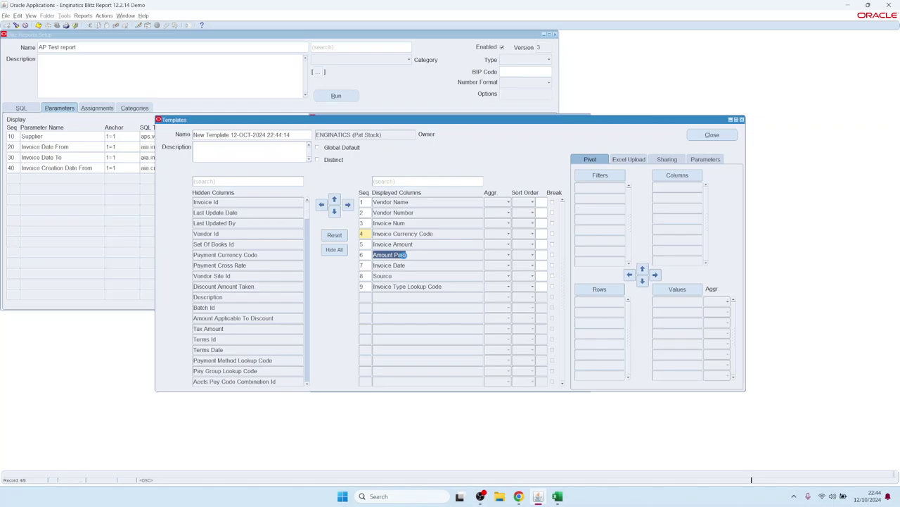
{"action": "left_click", "coordinate": [334, 200]}
{"action": "left_click", "coordinate": [335, 212]}
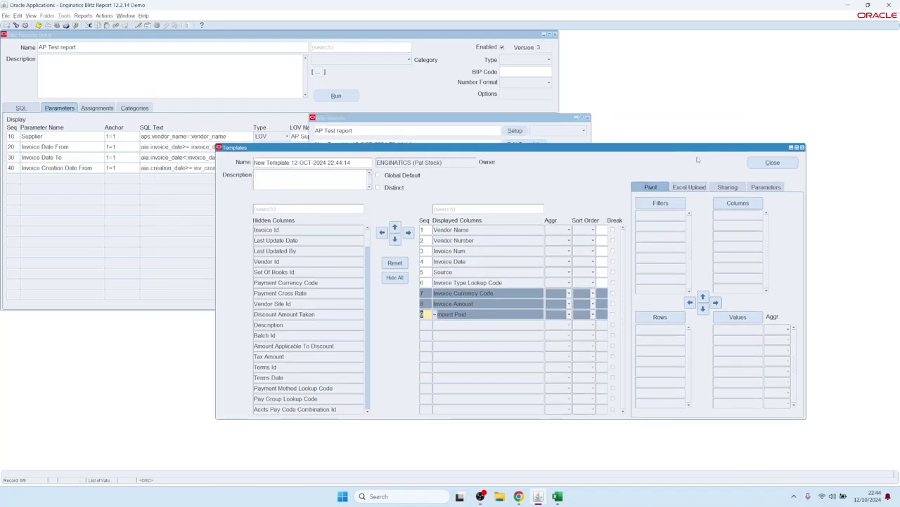
{"action": "left_click", "coordinate": [772, 170]}
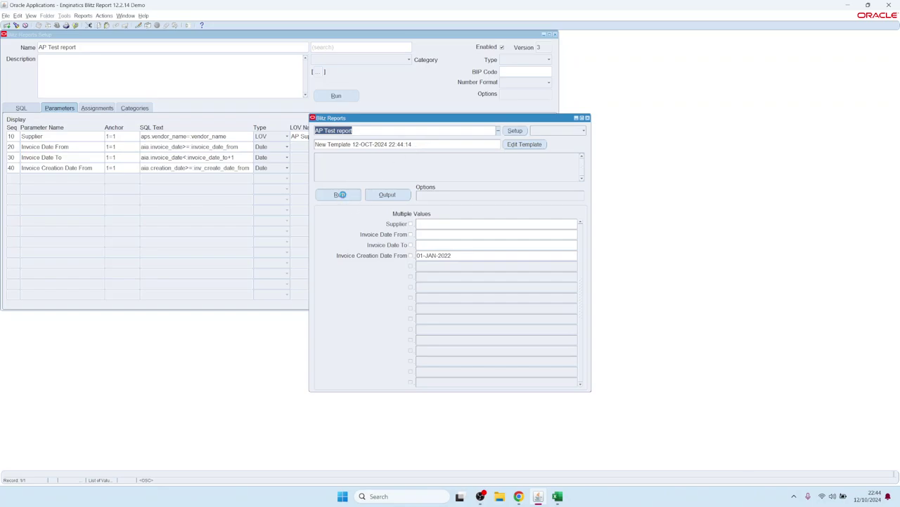
{"action": "left_click", "coordinate": [339, 194]}
{"action": "left_click_drag", "start_coordinate": [373, 118], "coordinate": [126, 77]}
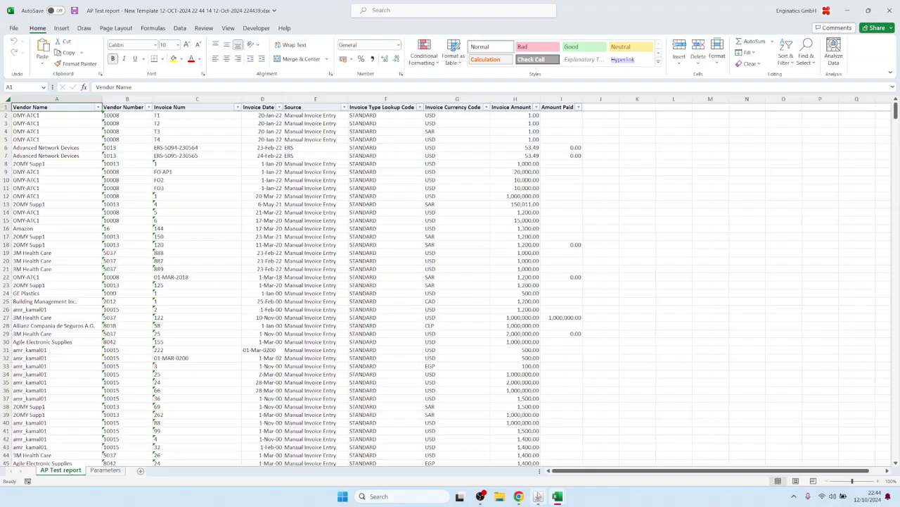
Step: Return to Oracle Applications, clear the Invoice Creation Date From value, and rerun the report without any restriction
{"action": "left_click", "coordinate": [538, 496]}
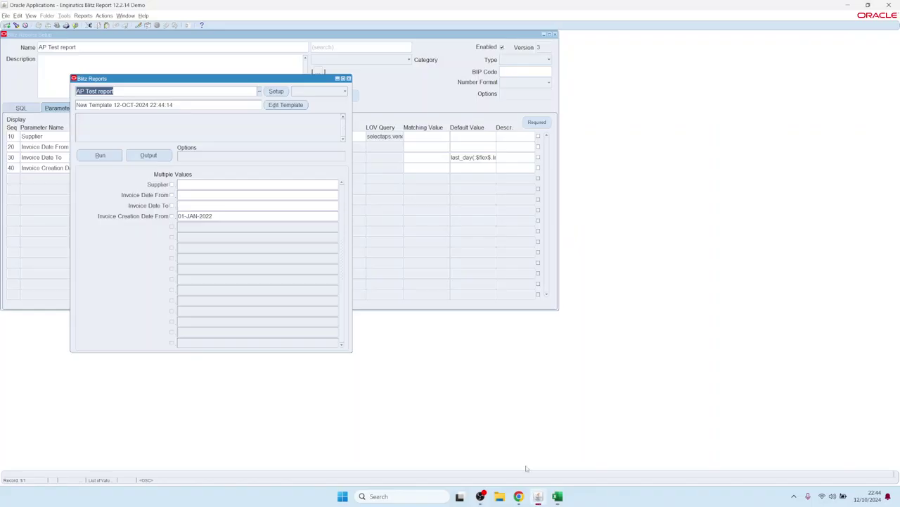
{"action": "left_click", "coordinate": [221, 216]}
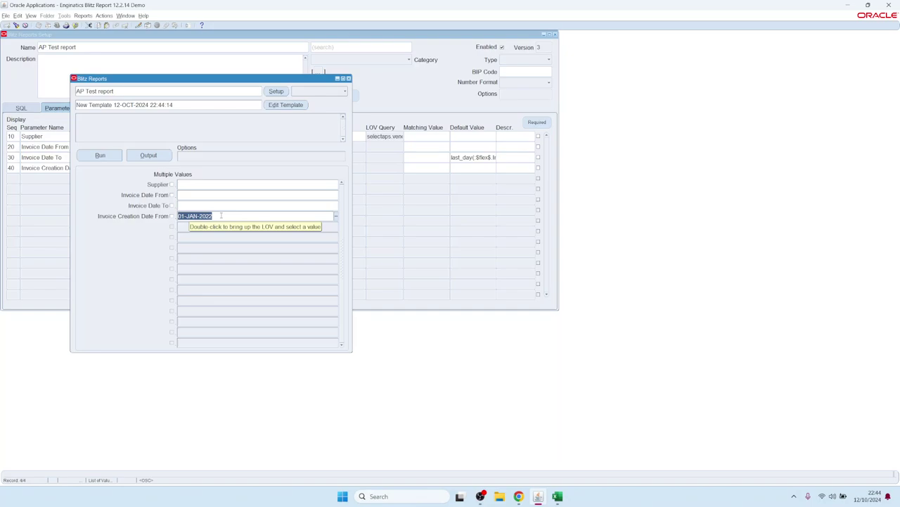
{"action": "key", "text": "Delete"}
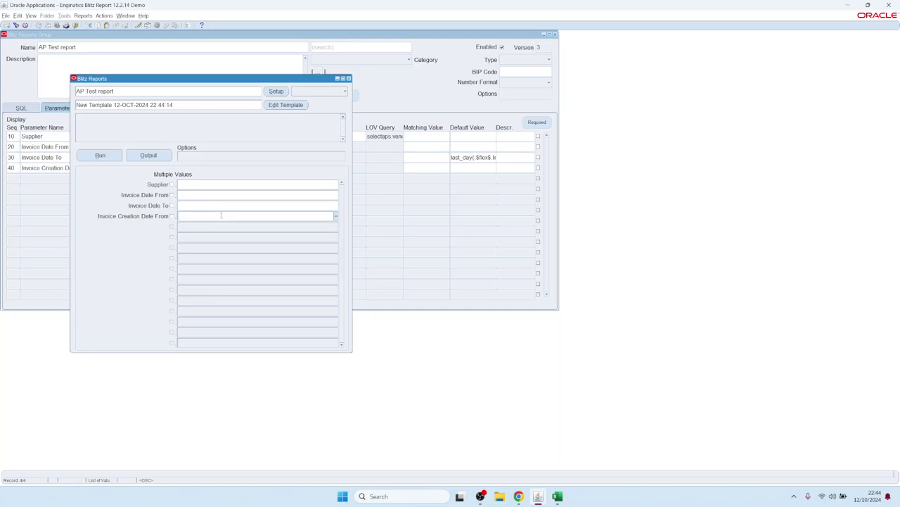
{"action": "left_click", "coordinate": [101, 157]}
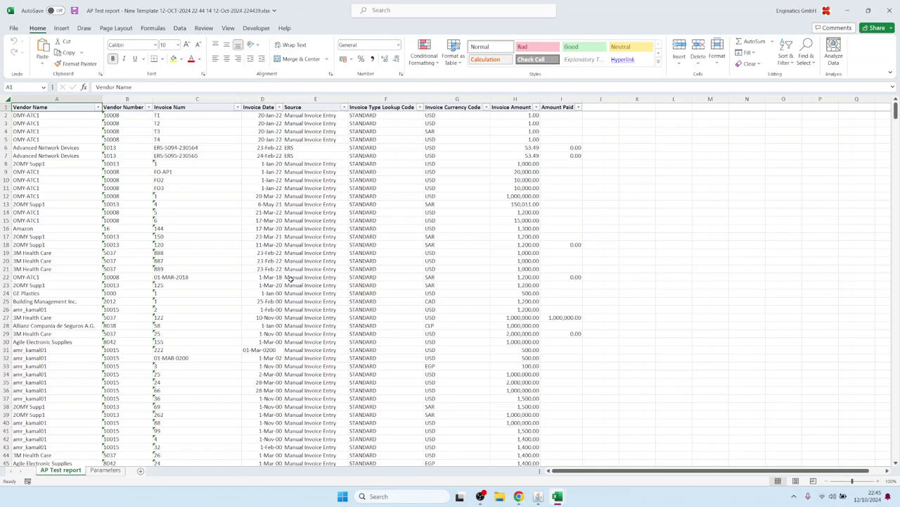
{"action": "left_click", "coordinate": [155, 237]}
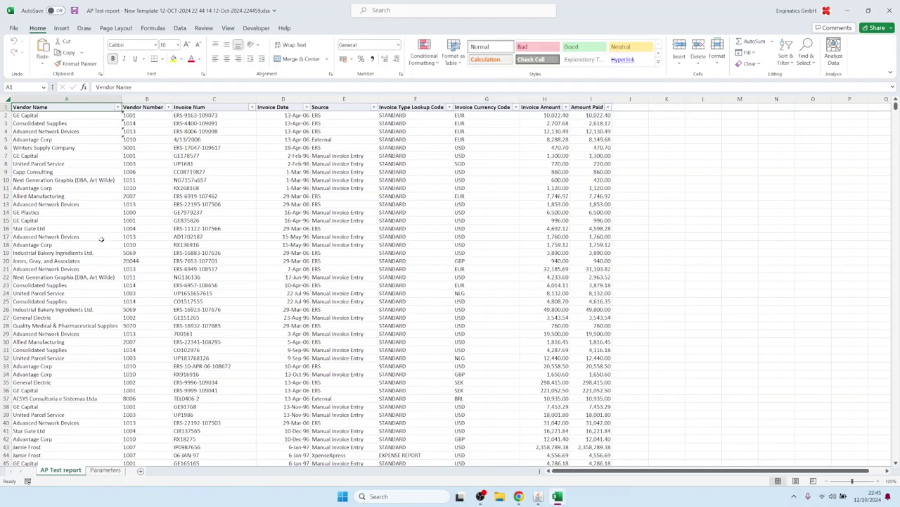
Step: Examine the unrestricted Excel output down to its last row, checking the vendor and invoice date columns
{"action": "left_click", "coordinate": [87, 219]}
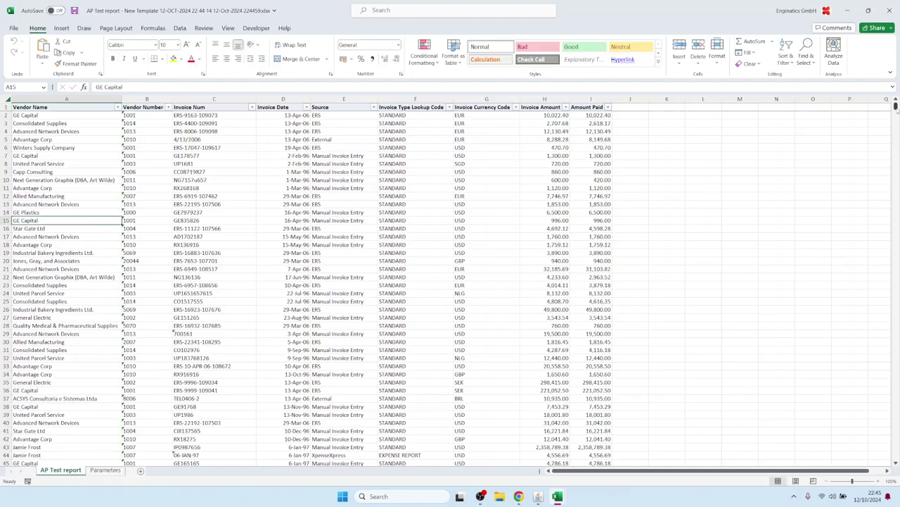
{"action": "left_click_drag", "start_coordinate": [898, 144], "coordinate": [896, 457]}
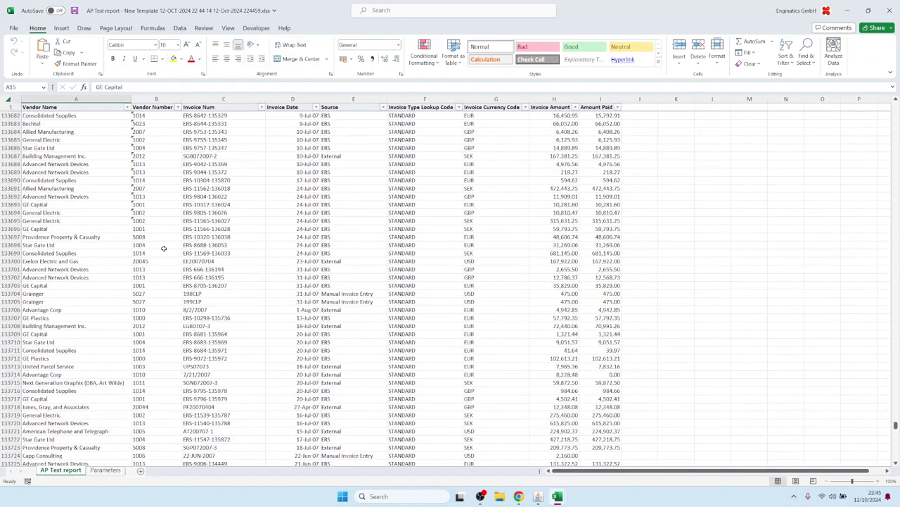
{"action": "left_click", "coordinate": [101, 260]}
{"action": "key", "text": "ctrl+Down"}
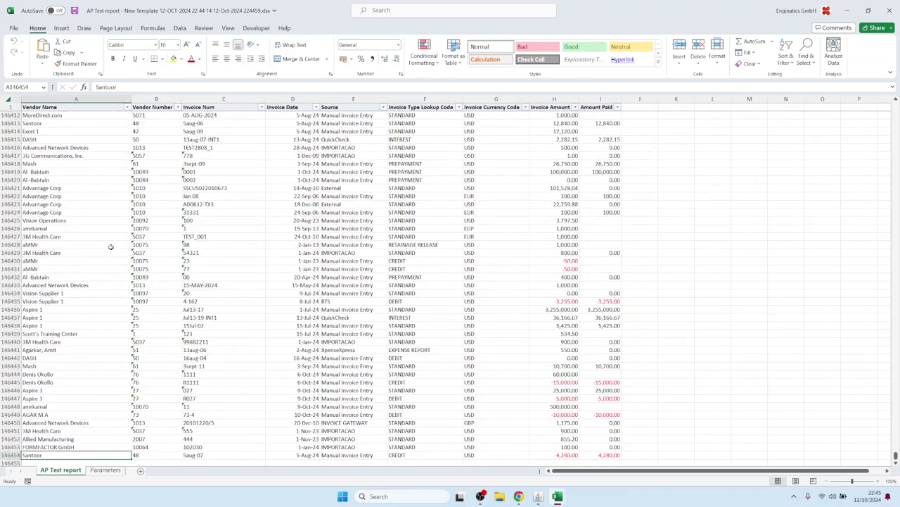
{"action": "left_click", "coordinate": [111, 286]}
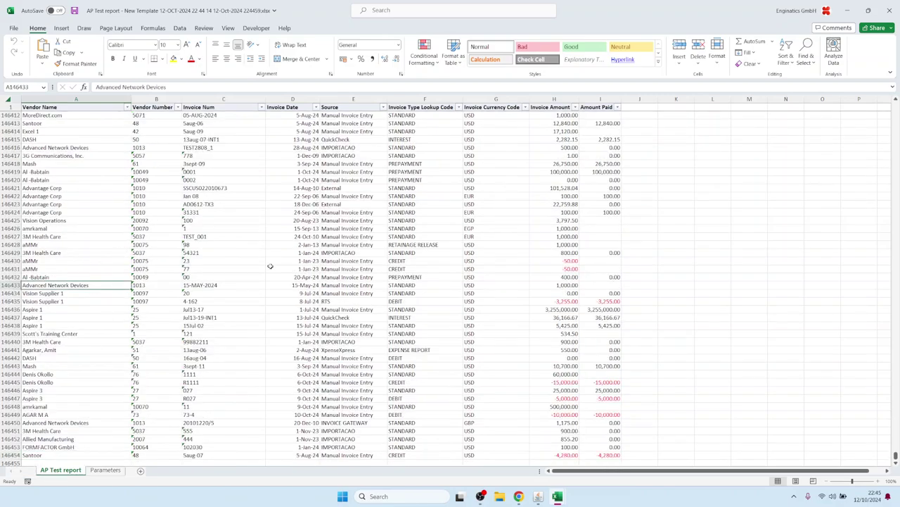
{"action": "left_click", "coordinate": [271, 268]}
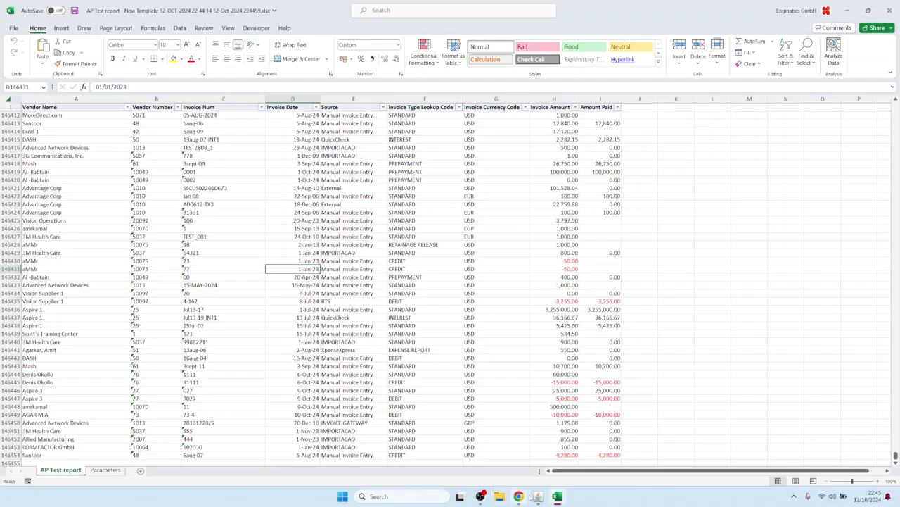
Step: Switch to Oracle Applications, open the report setup, and mark the Invoice Date From parameter as required
{"action": "mouse_move", "coordinate": [538, 496]}
{"action": "left_click", "coordinate": [538, 439]}
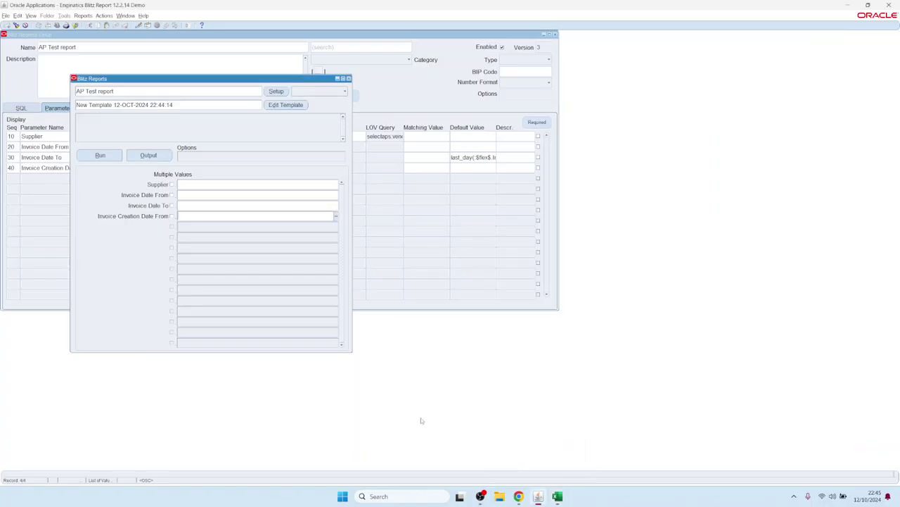
{"action": "left_click", "coordinate": [258, 195]}
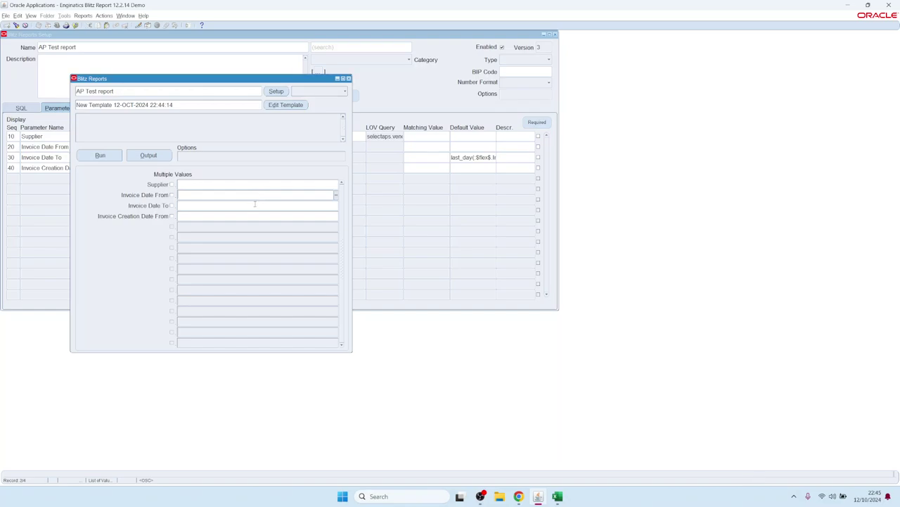
{"action": "left_click", "coordinate": [277, 92]}
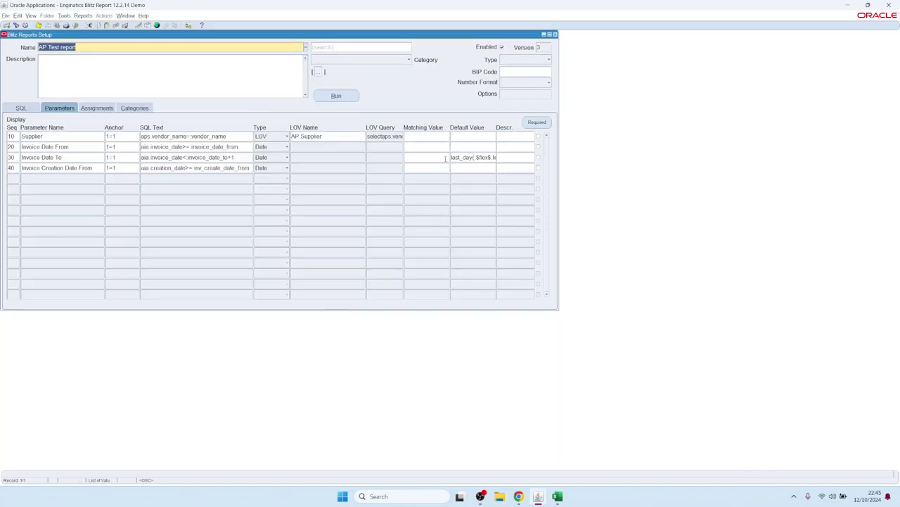
{"action": "left_click", "coordinate": [539, 147]}
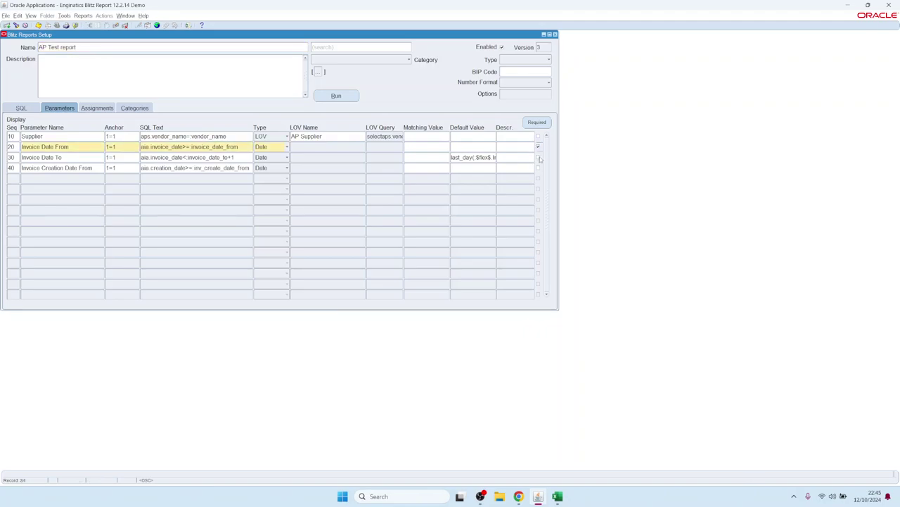
Step: Mark the Invoice Date To parameter as required and open the report's run window to check the mandatory date fields
{"action": "left_click", "coordinate": [539, 158]}
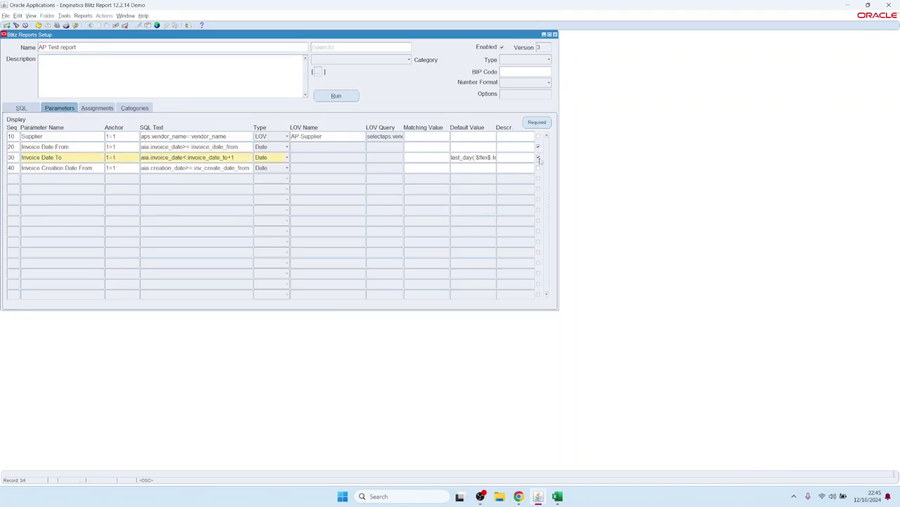
{"action": "left_click", "coordinate": [341, 97]}
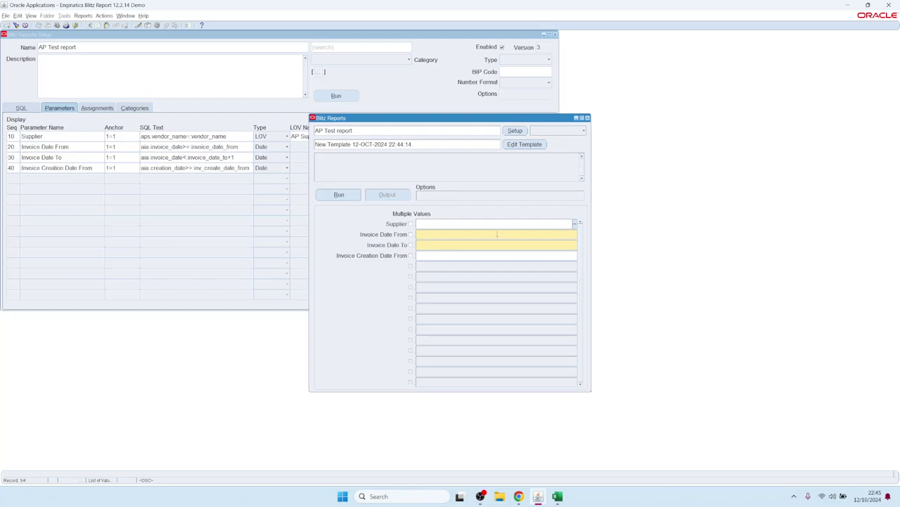
{"action": "left_click", "coordinate": [537, 233]}
Step: Return to the report setup and clear the required flag on the Invoice Date From and Invoice Date To parameters
{"action": "left_click", "coordinate": [515, 130]}
{"action": "left_click", "coordinate": [539, 148]}
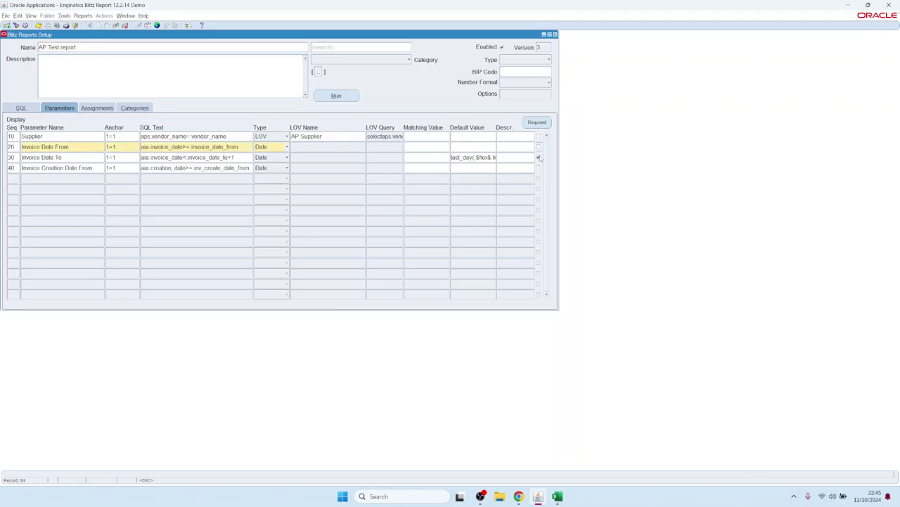
{"action": "left_click", "coordinate": [539, 157]}
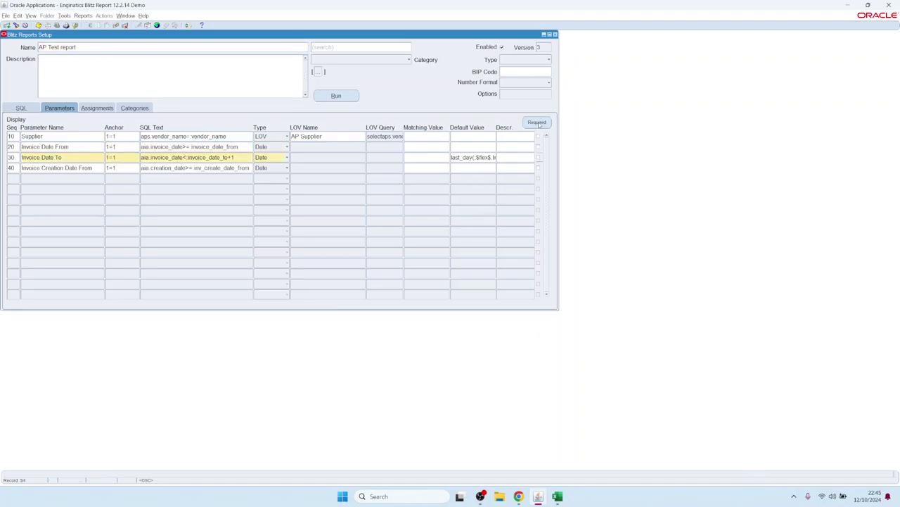
Step: Insert the default 'at least one parameter' expression in the advanced required parameters and test-run the report without values
{"action": "left_click", "coordinate": [537, 123]}
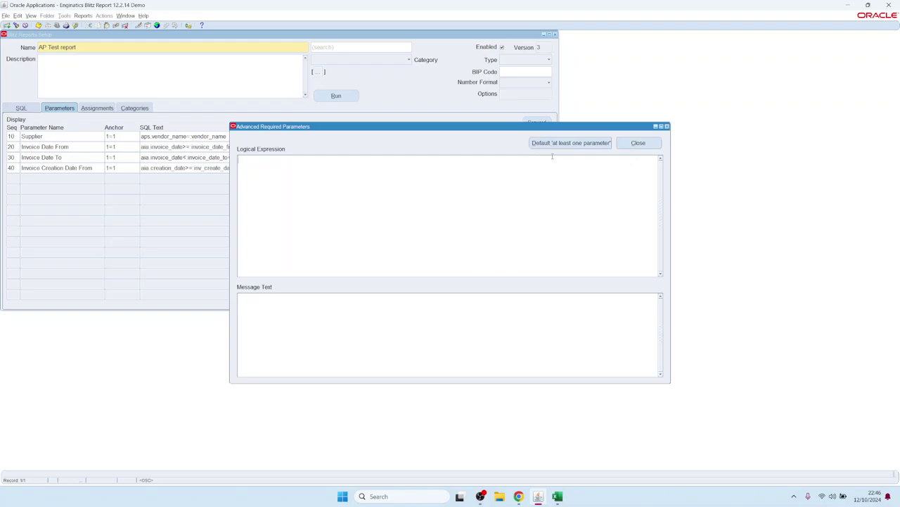
{"action": "left_click", "coordinate": [576, 143]}
{"action": "left_click", "coordinate": [639, 142]}
{"action": "left_click", "coordinate": [337, 95]}
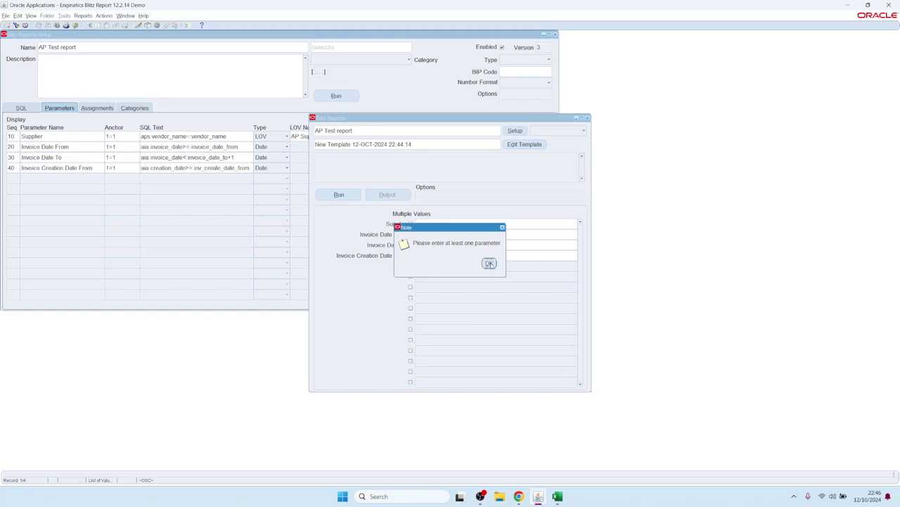
{"action": "left_click", "coordinate": [489, 263]}
Step: Reopen the advanced required parameters from the report setup and delete the Invoice_Creation_Date_From condition from the logical expression
{"action": "left_click", "coordinate": [519, 132]}
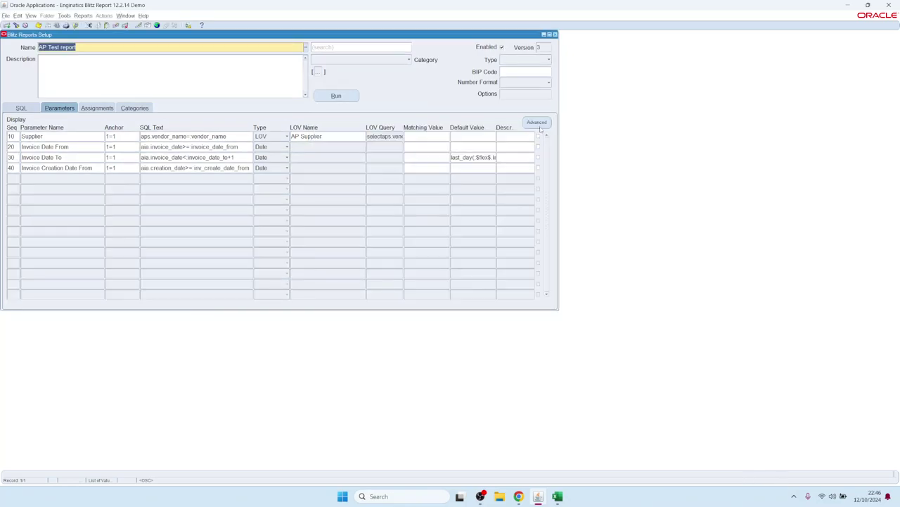
{"action": "left_click", "coordinate": [538, 122]}
{"action": "left_click", "coordinate": [270, 168]}
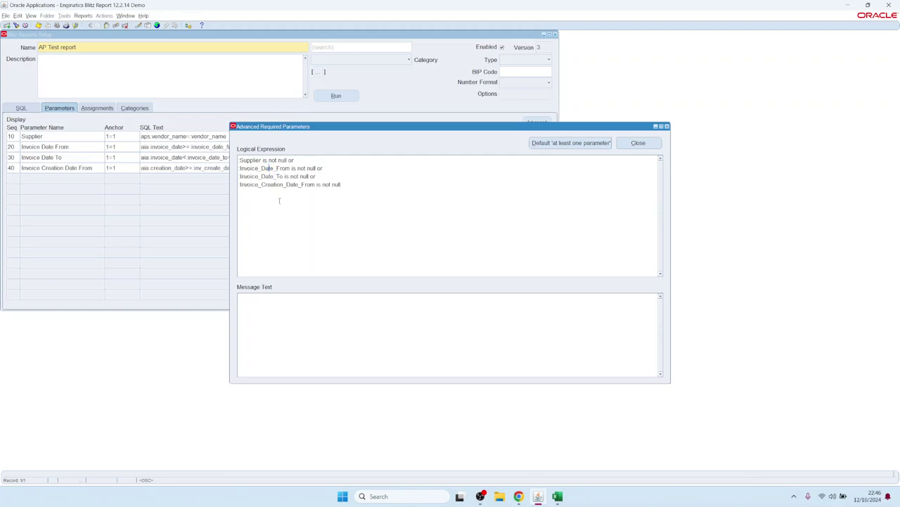
{"action": "key", "text": "Down"}
{"action": "key", "text": "ctrl+End"}
{"action": "key", "text": "shift+Up"}
{"action": "key", "text": "shift+Left"}
{"action": "key", "text": "shift+Left"}
{"action": "key", "text": "shift+Left"}
{"action": "key", "text": "Delete"}
Step: Replace the two invoice date conditions in the logical expression with :Invoice_Date_To-:Invoice_Date_From<=365, keeping the Supplier condition
{"action": "key", "text": "shift+Home"}
{"action": "key", "text": "ctrl+c"}
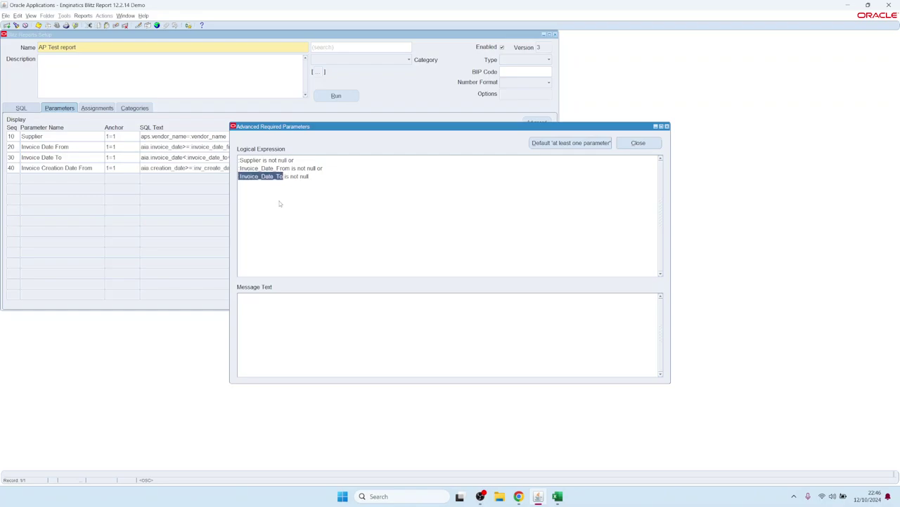
{"action": "key", "text": "Delete"}
{"action": "key", "text": "ctrl+v"}
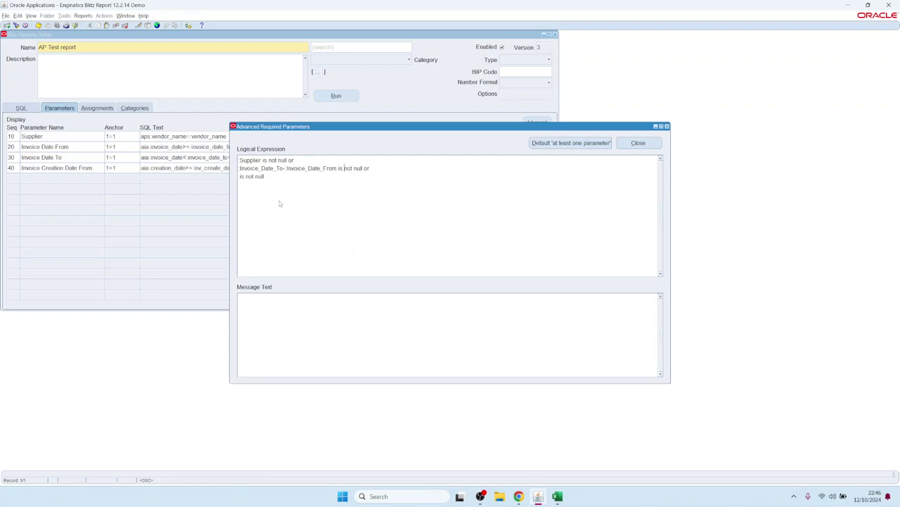
{"action": "key", "text": "shift+Left"}
{"action": "key", "text": "shift+Left"}
{"action": "key", "text": "shift+Left"}
{"action": "key", "text": "shift+Left"}
{"action": "key", "text": "shift+Left"}
{"action": "key", "text": "shift+Left"}
{"action": "key", "text": "shift+Left"}
{"action": "key", "text": "shift+Left"}
{"action": "key", "text": "shift+Left"}
{"action": "key", "text": "shift+Left"}
{"action": "key", "text": "shift+Left"}
{"action": "key", "text": "shift+Left"}
{"action": "key", "text": "shift+Left"}
{"action": "key", "text": "shift+Left"}
{"action": "key", "text": "shift+Left"}
{"action": "key", "text": "shift+Left"}
{"action": "key", "text": "shift+Left"}
{"action": "key", "text": "shift+Left"}
{"action": "key", "text": "shift+Left"}
{"action": "key", "text": "shift+Left"}
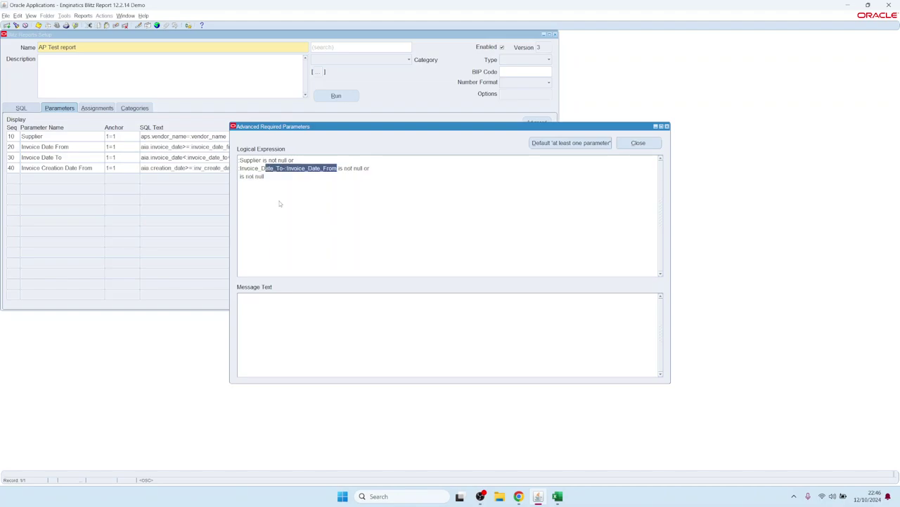
{"action": "key", "text": "End"}
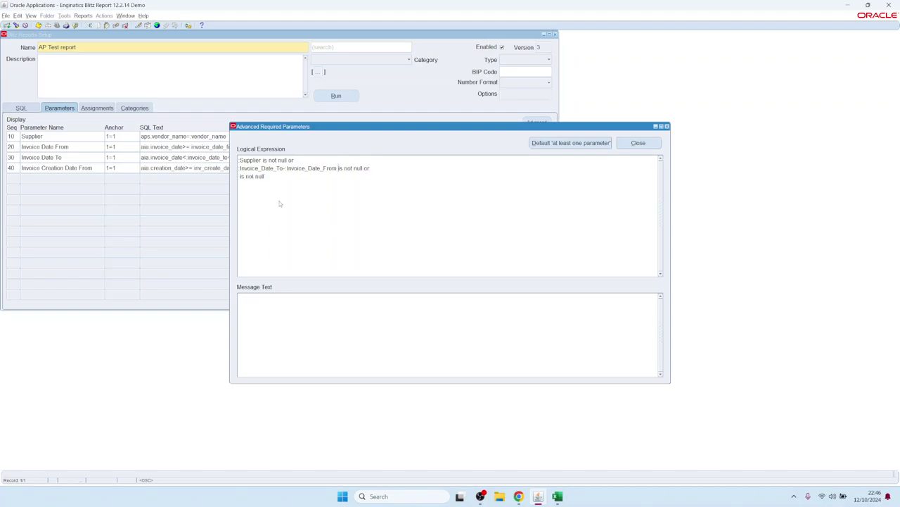
{"action": "key", "text": "ctrl+shift+End"}
{"action": "type", "text": "<=365"}
{"action": "left_click", "coordinate": [267, 160]}
{"action": "left_click_drag", "start_coordinate": [264, 160], "coordinate": [239, 161]}
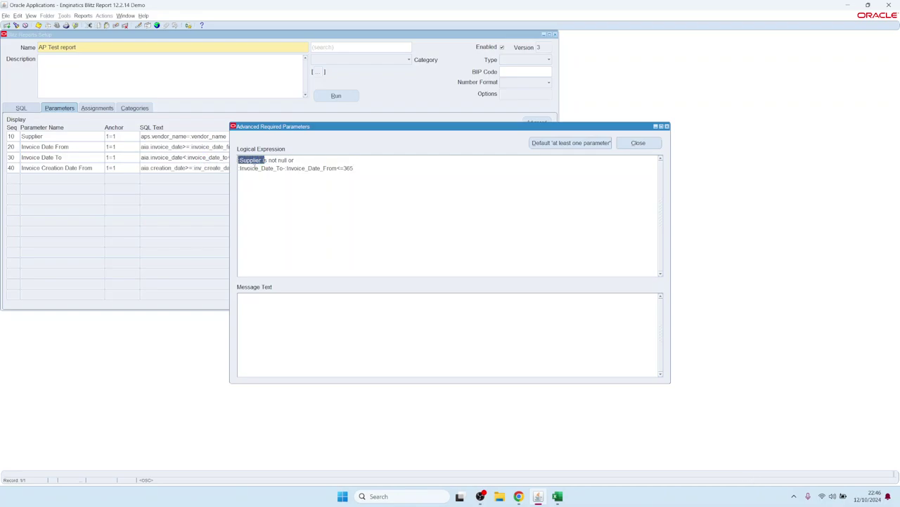
Step: Set the message text to "Please enter a supplier name or date range up to 1 year" and close the advanced required parameters
{"action": "left_click", "coordinate": [283, 310]}
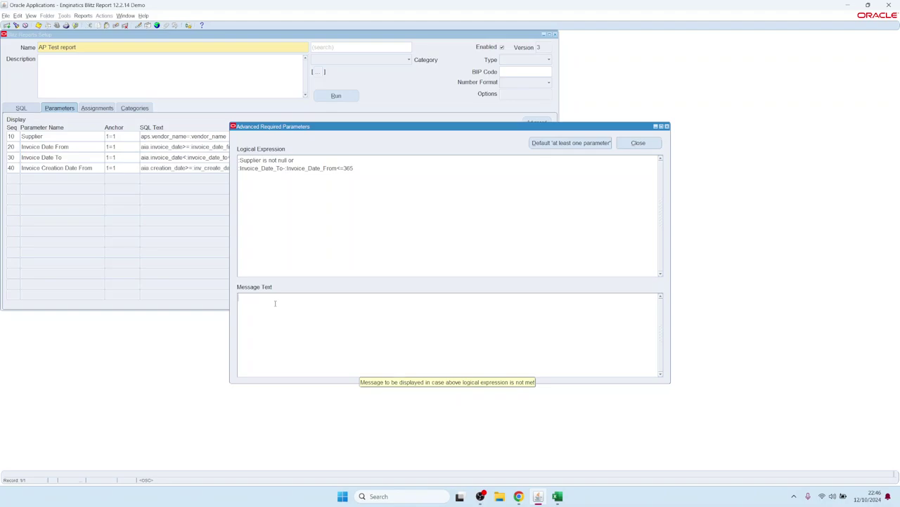
{"action": "type", "text": "Please"}
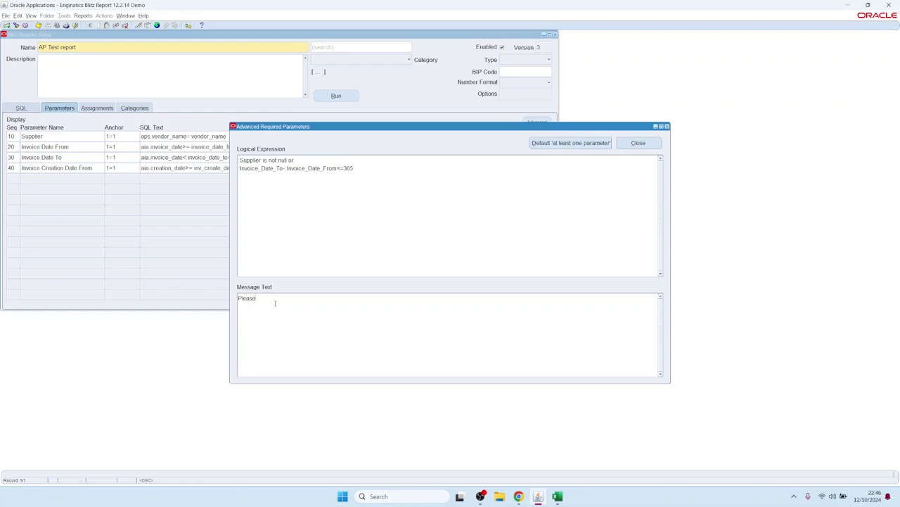
{"action": "type", "text": " enter a supplier name or date range up to 1 year"}
{"action": "key", "text": "alt+c"}
Step: Run the report with all parameters empty to test the required-parameter rule, and dismiss the note
{"action": "key", "text": "alt+r"}
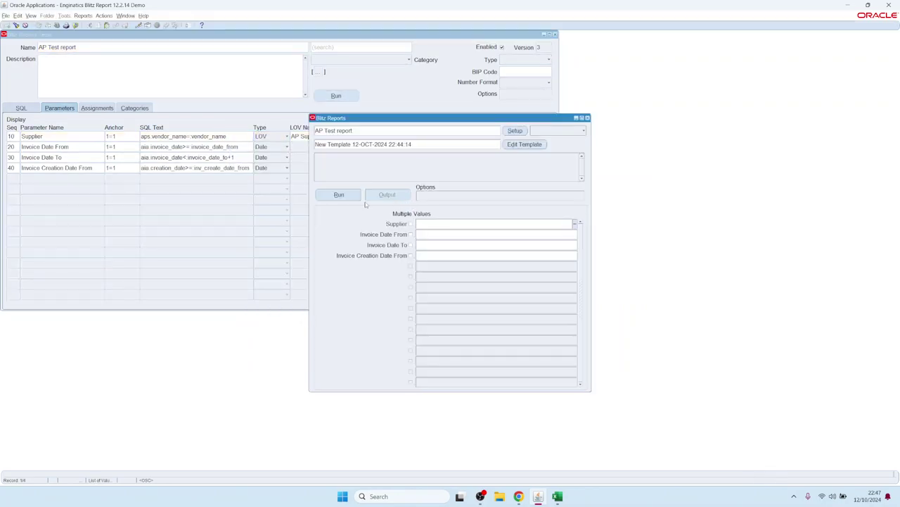
{"action": "left_click", "coordinate": [346, 197]}
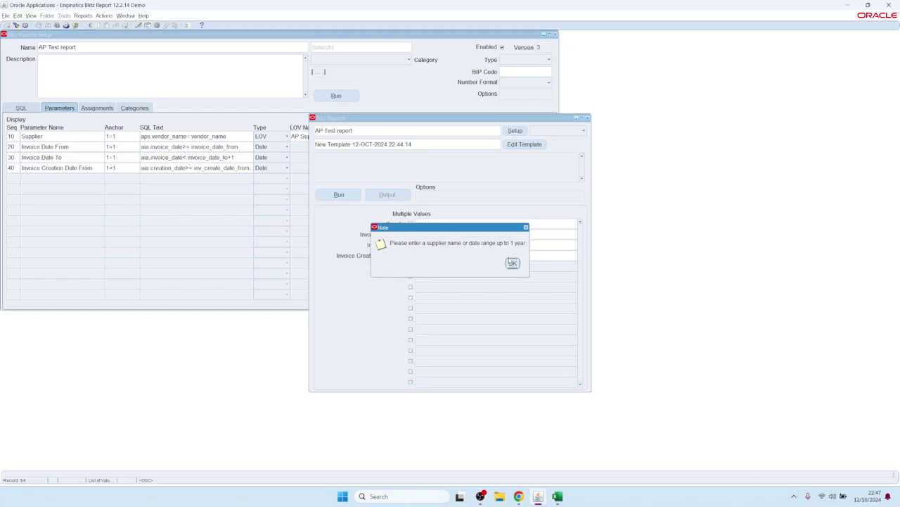
{"action": "left_click", "coordinate": [513, 263]}
Step: Set Invoice Date From to 01-JAN-2005, keep the defaulted Invoice Date To, and run the report
{"action": "left_click", "coordinate": [432, 236]}
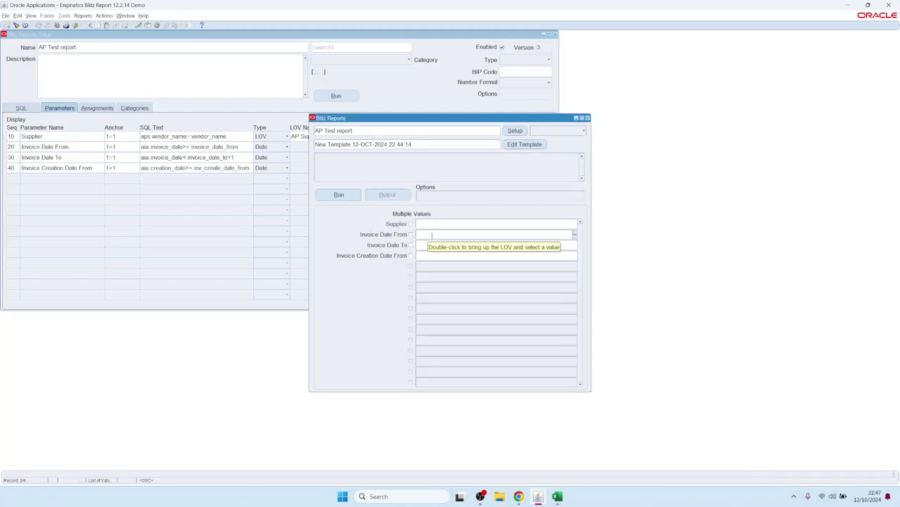
{"action": "type", "text": "1jan0"}
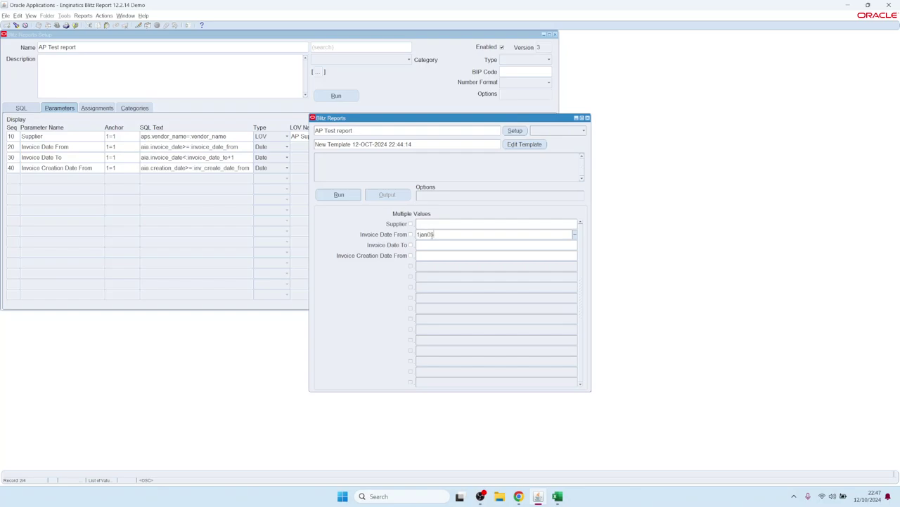
{"action": "key", "text": "Tab"}
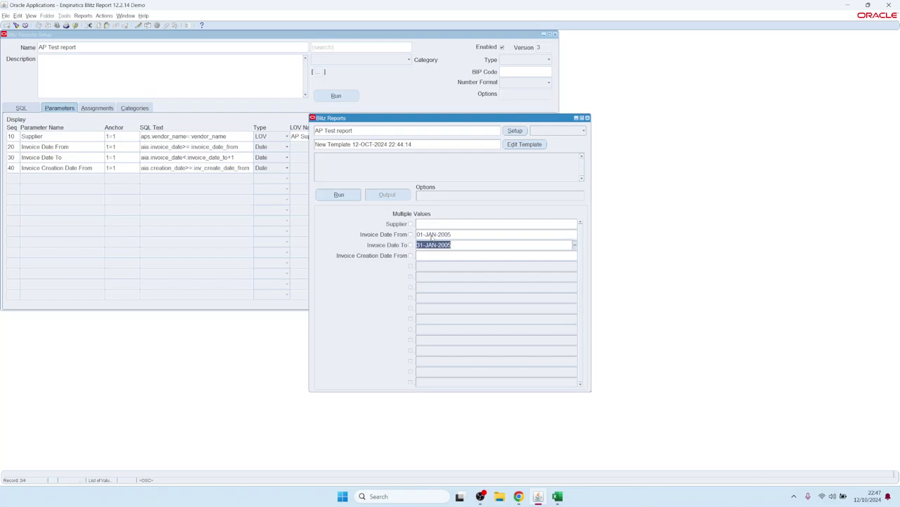
{"action": "left_click", "coordinate": [431, 240]}
{"action": "key", "text": "alt+r"}
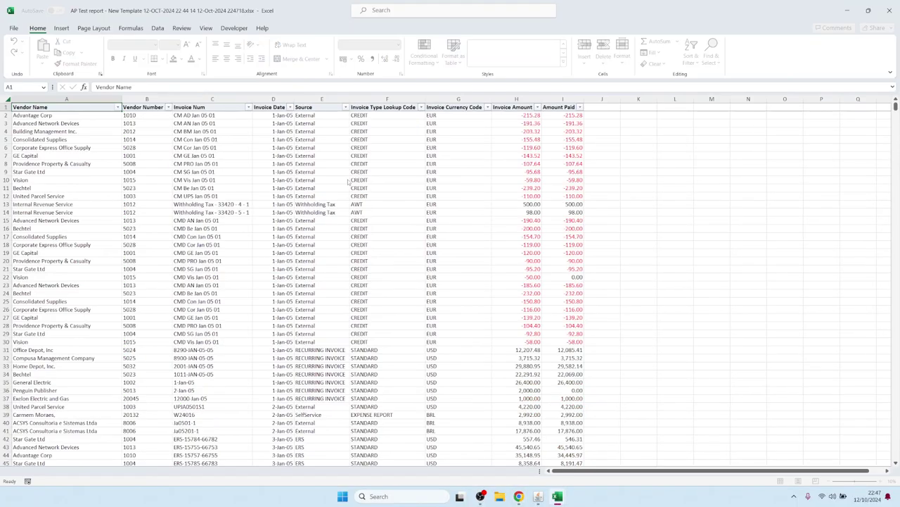
Step: Examine the invoice dates and amounts in the date-restricted Excel output
{"action": "left_click", "coordinate": [315, 173]}
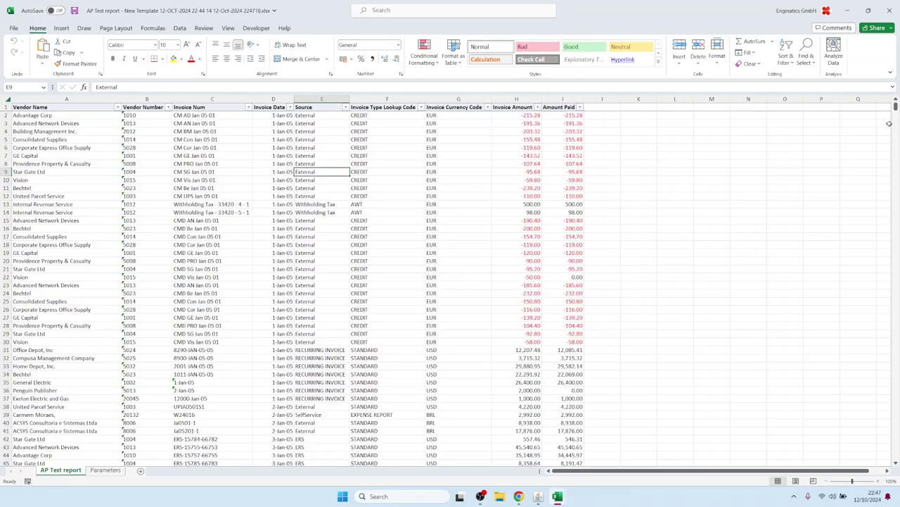
{"action": "mouse_move", "coordinate": [896, 110]}
{"action": "left_mouse_down"}
{"action": "mouse_move", "coordinate": [891, 257]}
{"action": "mouse_move", "coordinate": [895, 112]}
{"action": "left_mouse_up"}
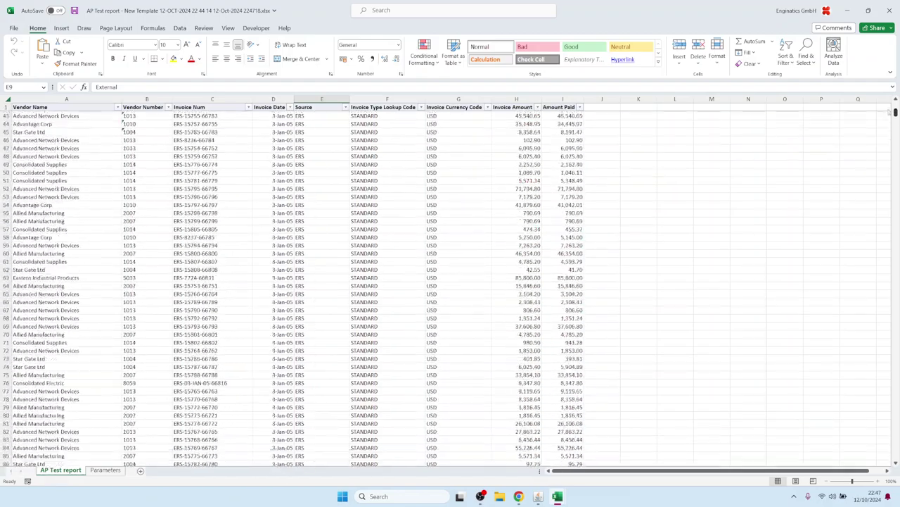
{"action": "scroll", "coordinate": [508, 227], "scroll_direction": "up", "scroll_amount": 14}
{"action": "left_click", "coordinate": [510, 228]}
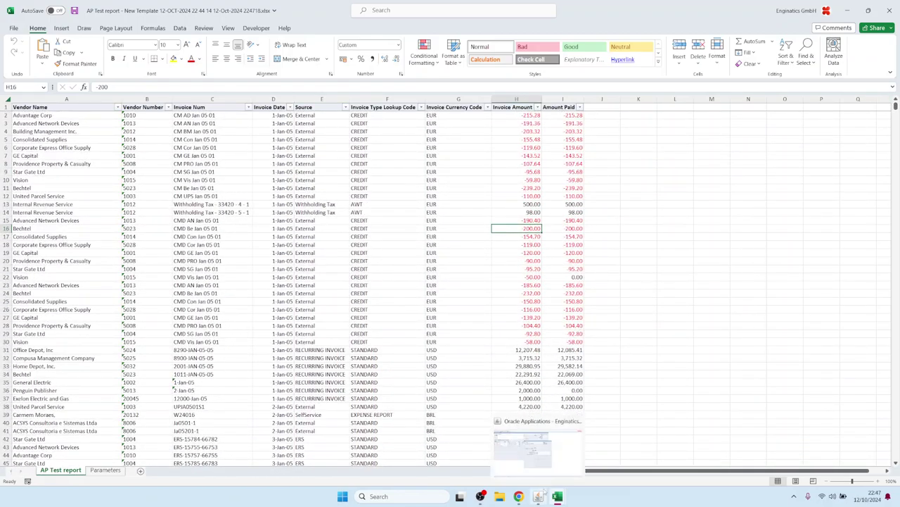
Step: Switch to Oracle Applications, display the report's SQL in the setup, and open its version history
{"action": "left_click", "coordinate": [539, 497]}
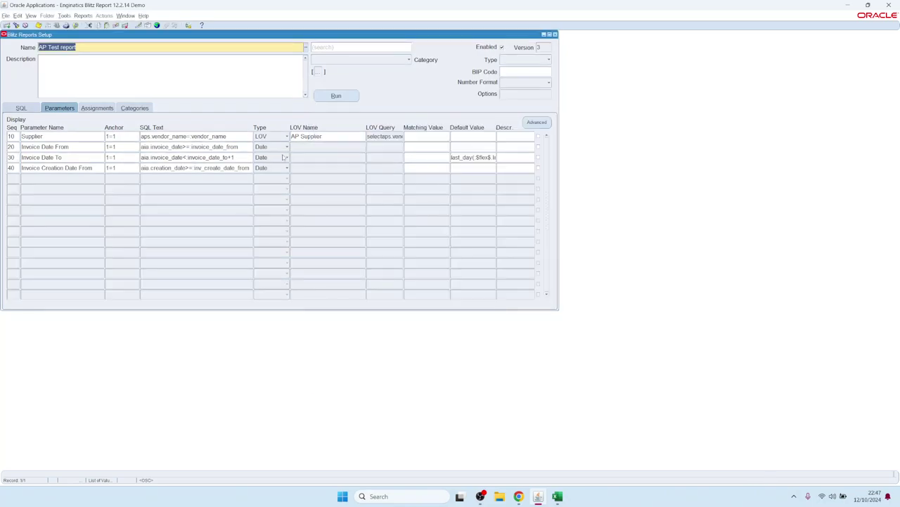
{"action": "left_click", "coordinate": [21, 108]}
{"action": "left_click", "coordinate": [75, 168]}
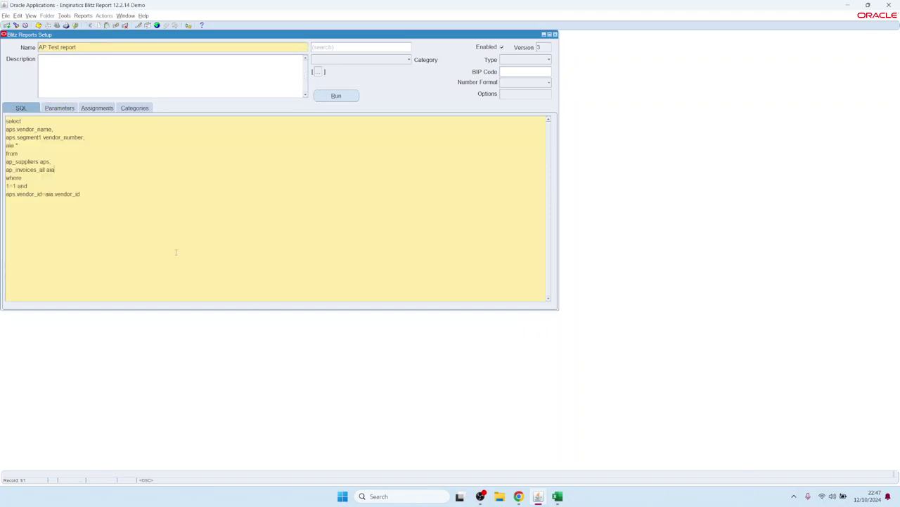
{"action": "left_click", "coordinate": [119, 176]}
{"action": "left_click", "coordinate": [540, 47]}
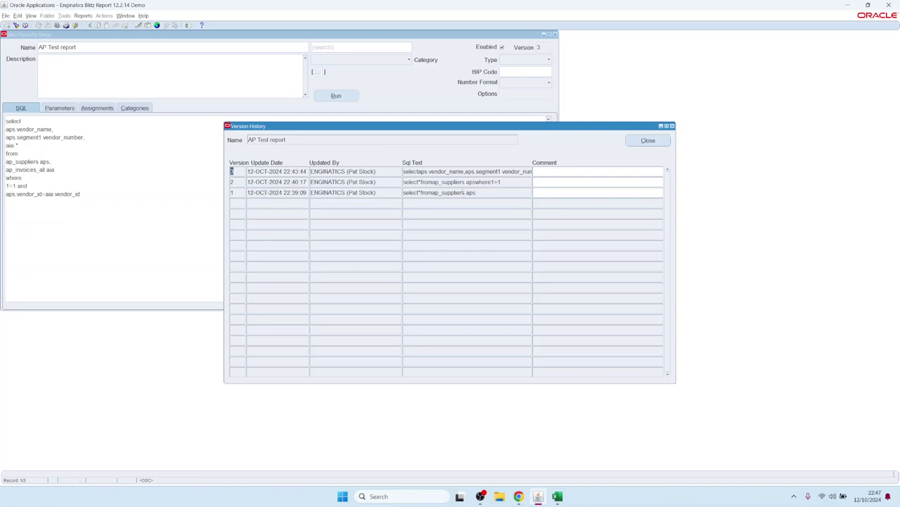
Step: Review the earlier versions in the history and view the full SQL text of version 2
{"action": "left_click_drag", "start_coordinate": [463, 192], "coordinate": [377, 193]}
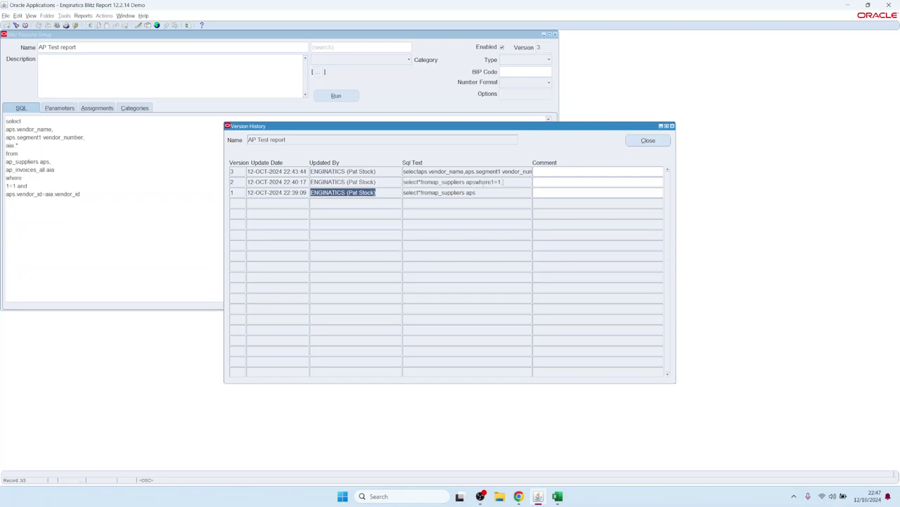
{"action": "left_click_drag", "start_coordinate": [503, 181], "coordinate": [404, 182]}
{"action": "double_click", "coordinate": [471, 181]}
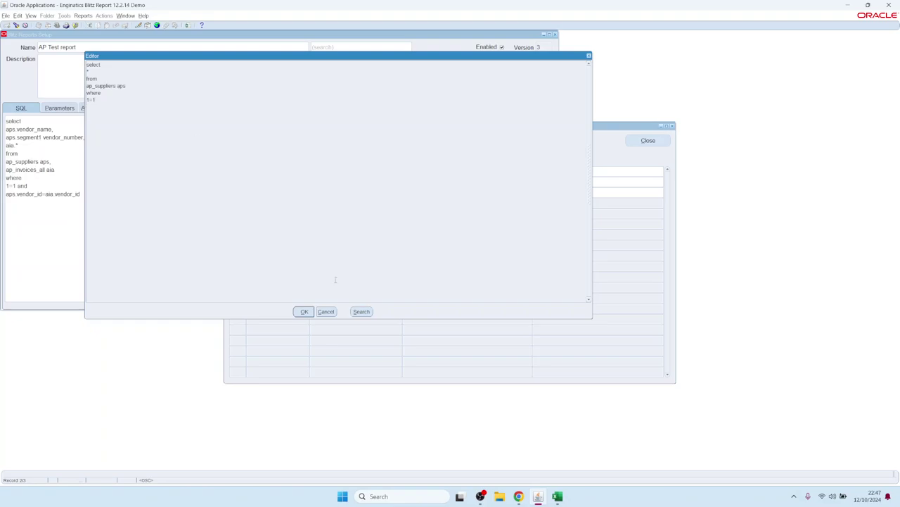
{"action": "left_click", "coordinate": [328, 311]}
Step: Add the comment "Added 1=1 anchor" to version 2 in the version history
{"action": "left_click", "coordinate": [567, 181]}
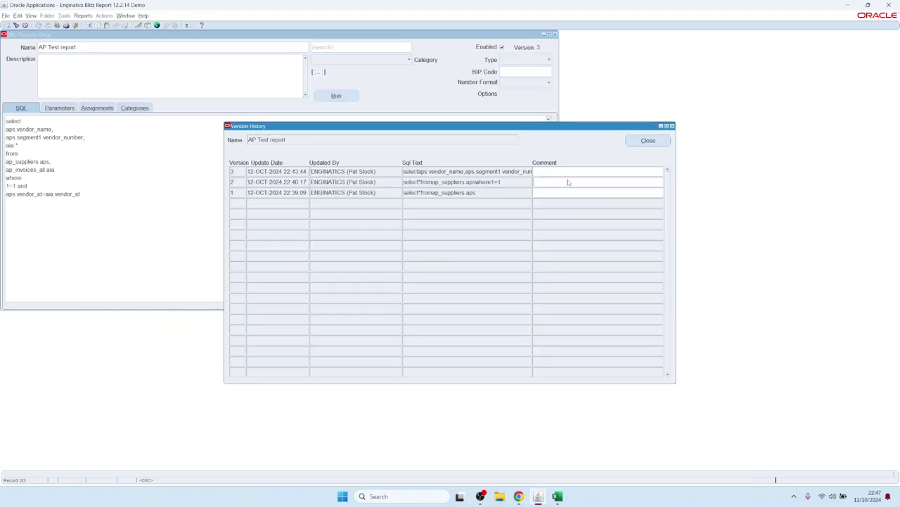
{"action": "double_click", "coordinate": [567, 182]}
{"action": "type", "text": "Added a"}
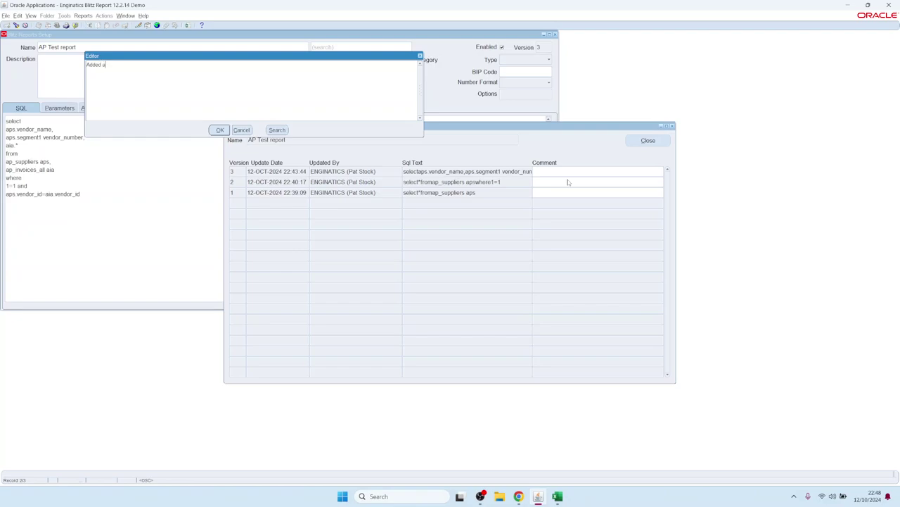
{"action": "type", "text": "nchor"}
{"action": "type", "text": "1=1"}
{"action": "left_click", "coordinate": [221, 130]}
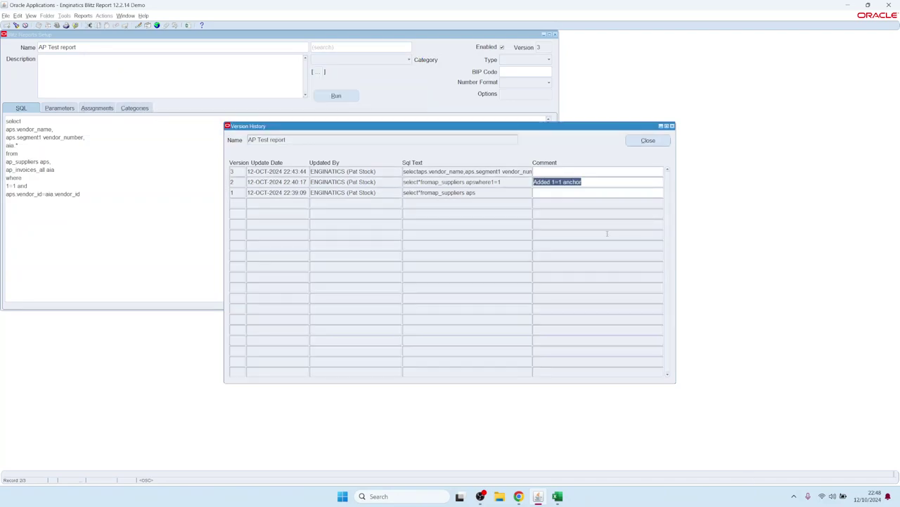
Step: Review the full SQL text of version 3, add the comment "Added invoice data" to it, and save and close the version history
{"action": "double_click", "coordinate": [466, 172]}
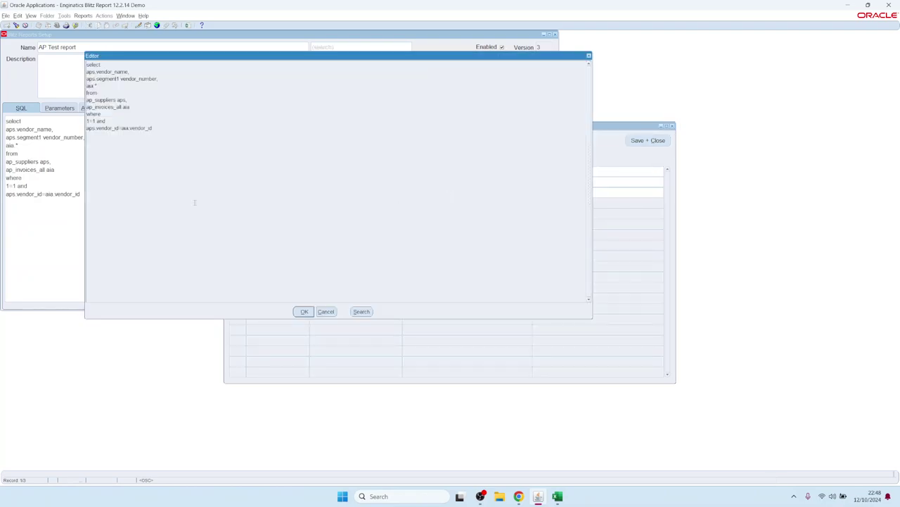
{"action": "left_click", "coordinate": [304, 311]}
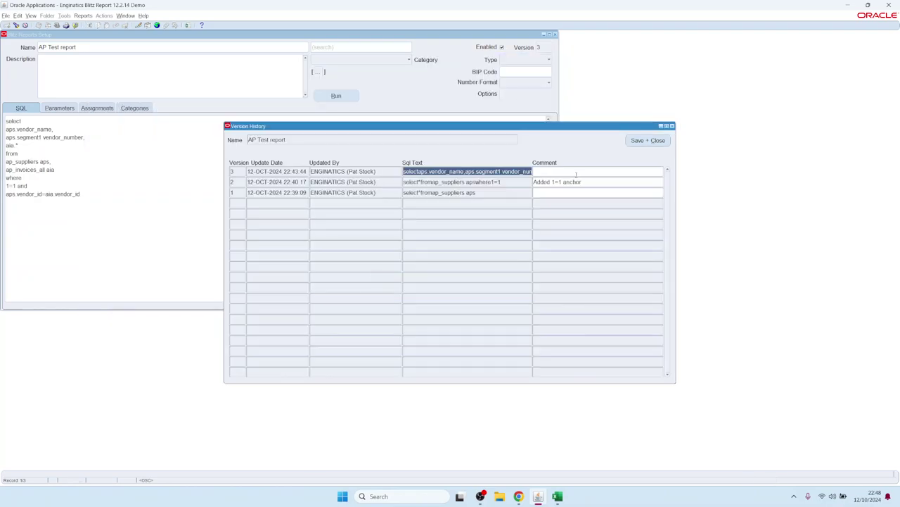
{"action": "left_click", "coordinate": [576, 173]}
{"action": "type", "text": "Added "}
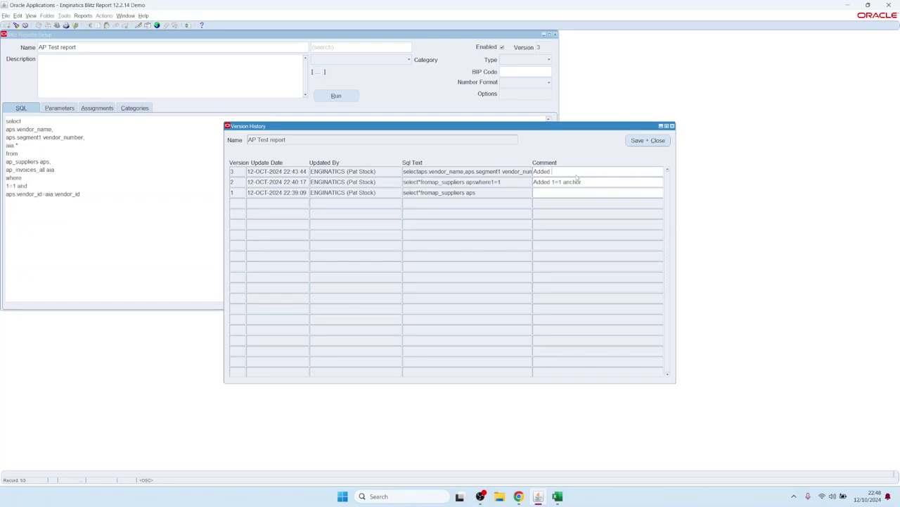
{"action": "type", "text": "invoice data"}
{"action": "left_click", "coordinate": [648, 140]}
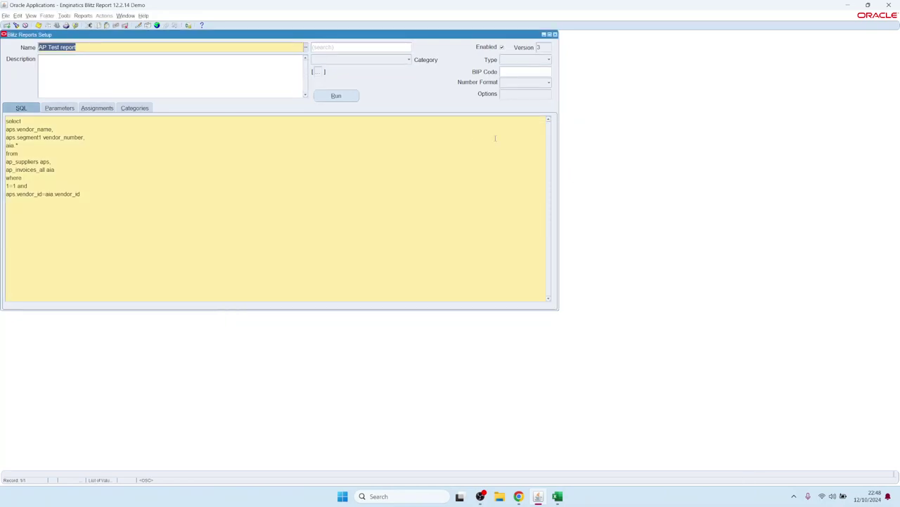
Step: Add a parameter named Supplier Number to the report with anchor 1=1 and SQL text aps.segment1=:supplier_number
{"action": "left_click", "coordinate": [59, 108]}
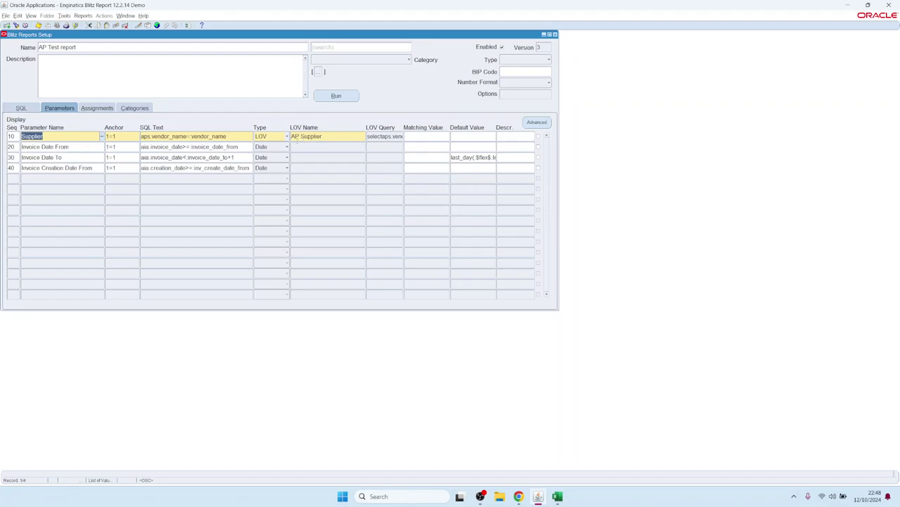
{"action": "left_click", "coordinate": [270, 139]}
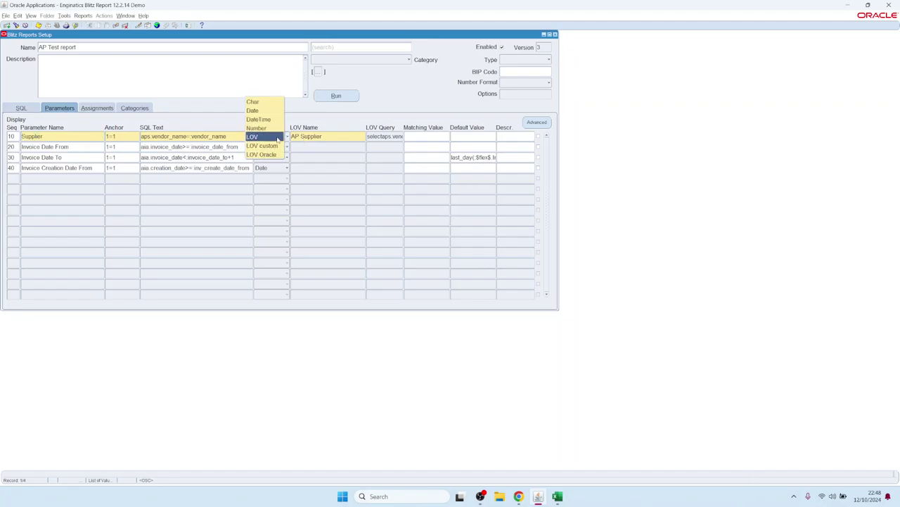
{"action": "left_click", "coordinate": [328, 136]}
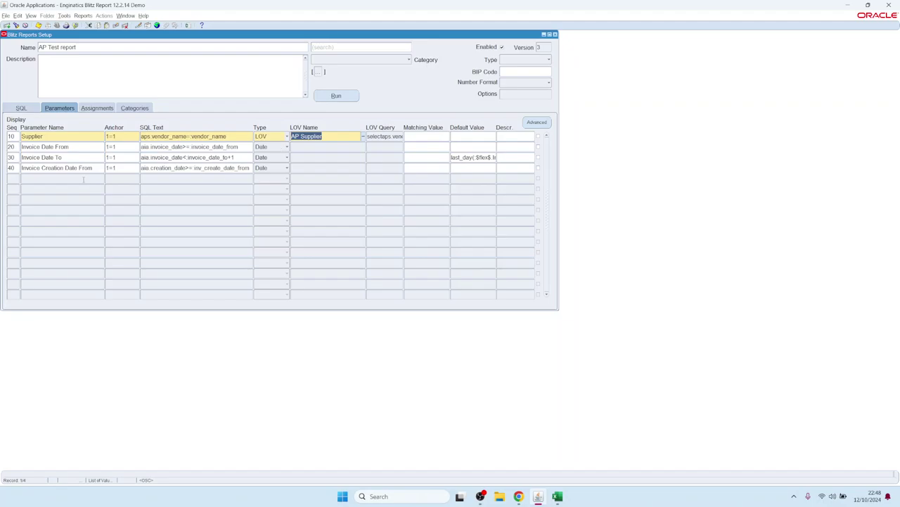
{"action": "left_click", "coordinate": [83, 180]}
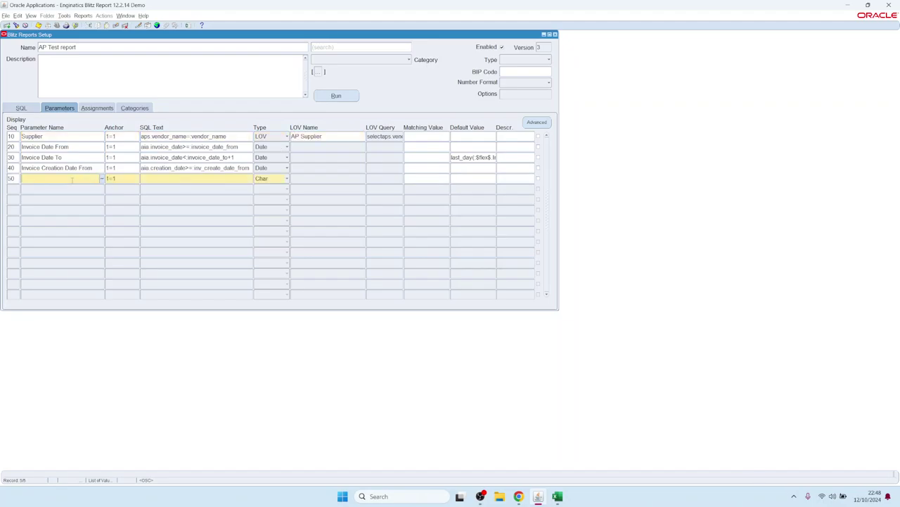
{"action": "type", "text": "Supplier Number"}
{"action": "key", "text": "Tab"}
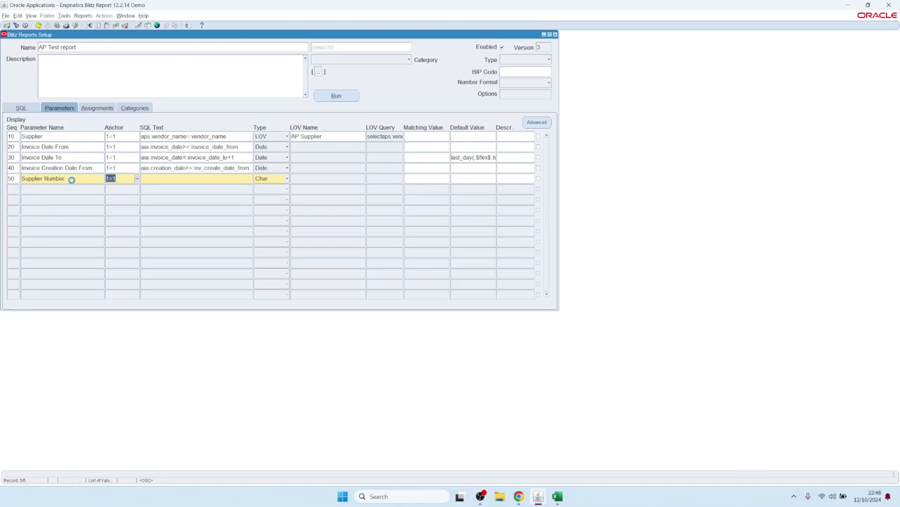
{"action": "key", "text": "Tab"}
{"action": "type", "text": "aps.segment1=:supplier_number"}
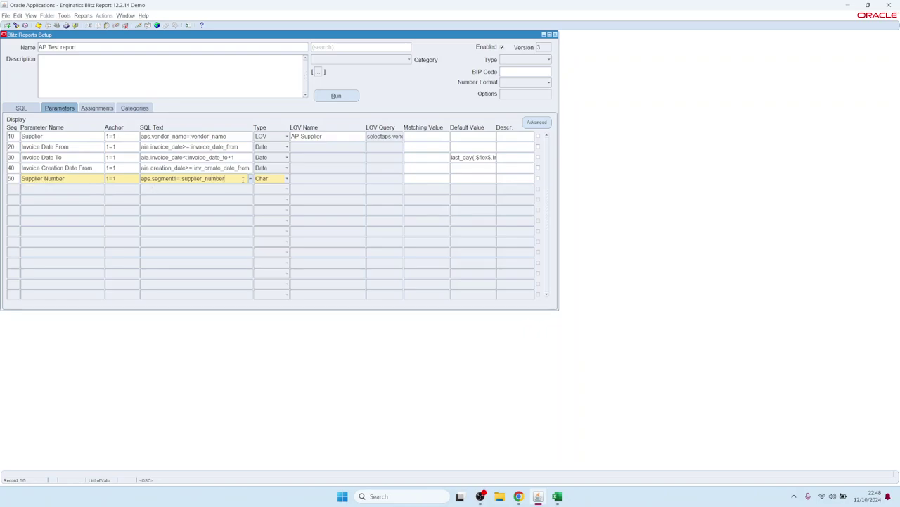
Step: Set the Supplier Number parameter's type to LOV Oracle, search for vendor lists, and assign AP_SRS_VENDOR_NUMBER as its list of values
{"action": "left_click", "coordinate": [273, 178]}
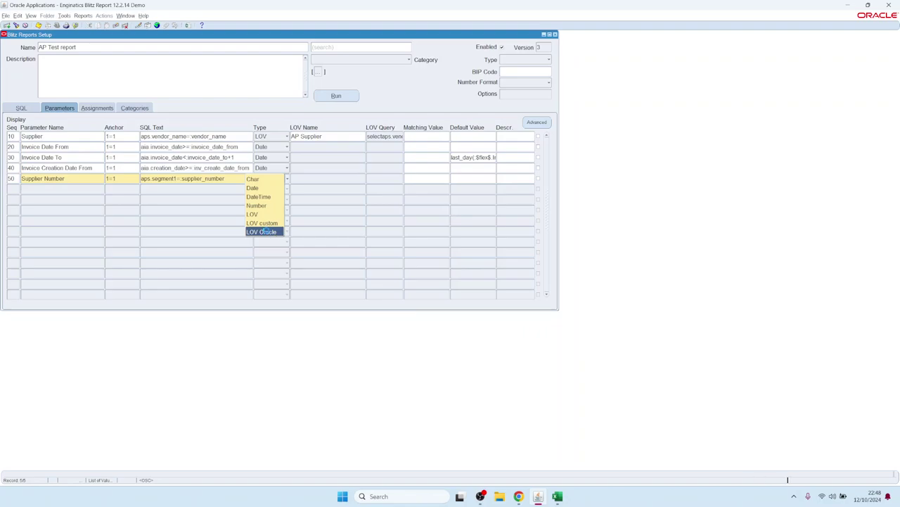
{"action": "left_click", "coordinate": [266, 231]}
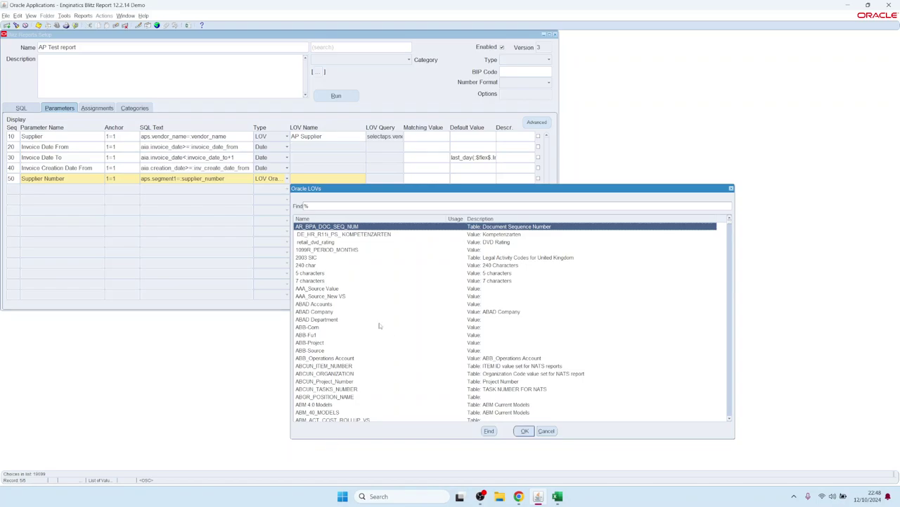
{"action": "left_click_drag", "start_coordinate": [730, 224], "coordinate": [730, 254]}
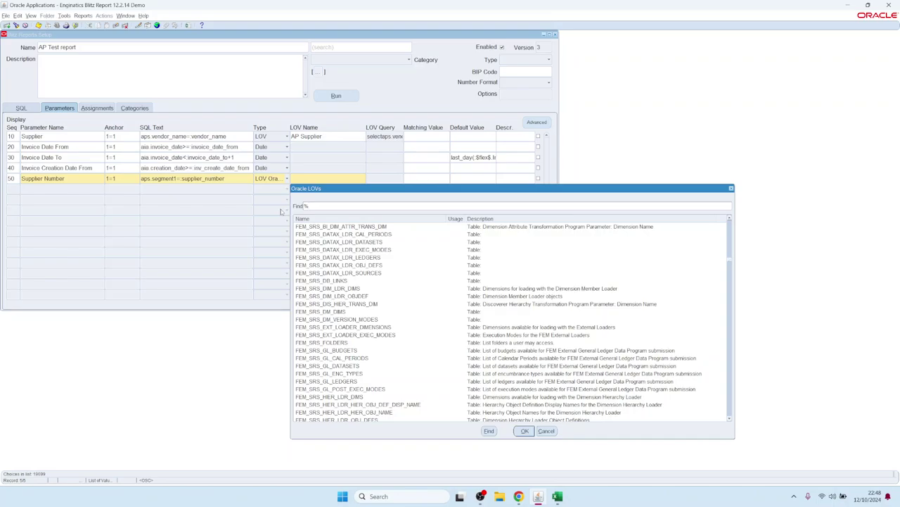
{"action": "type", "text": "vendor%"}
{"action": "key", "text": "Return"}
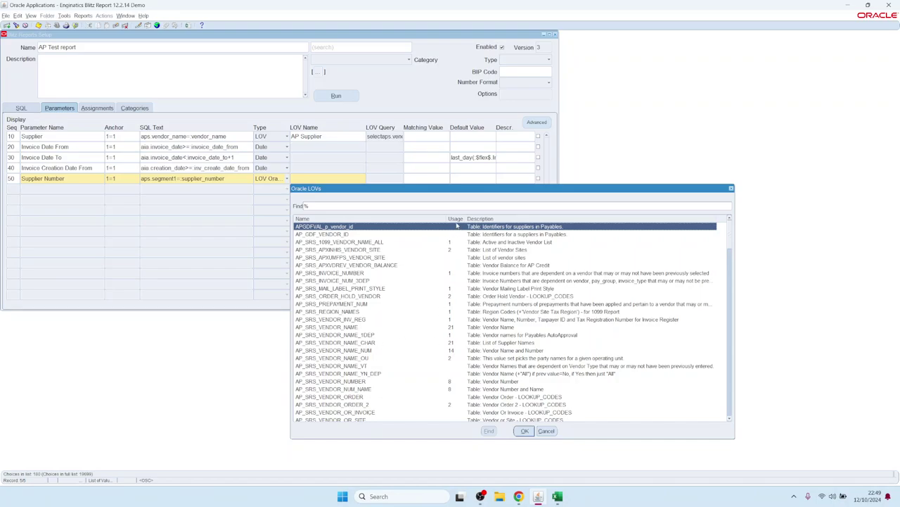
{"action": "left_click", "coordinate": [453, 328]}
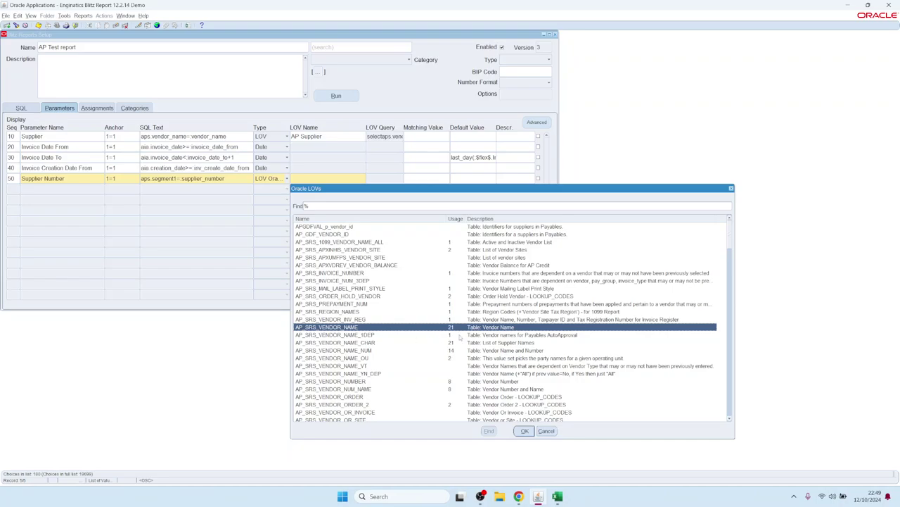
{"action": "left_click", "coordinate": [368, 351]}
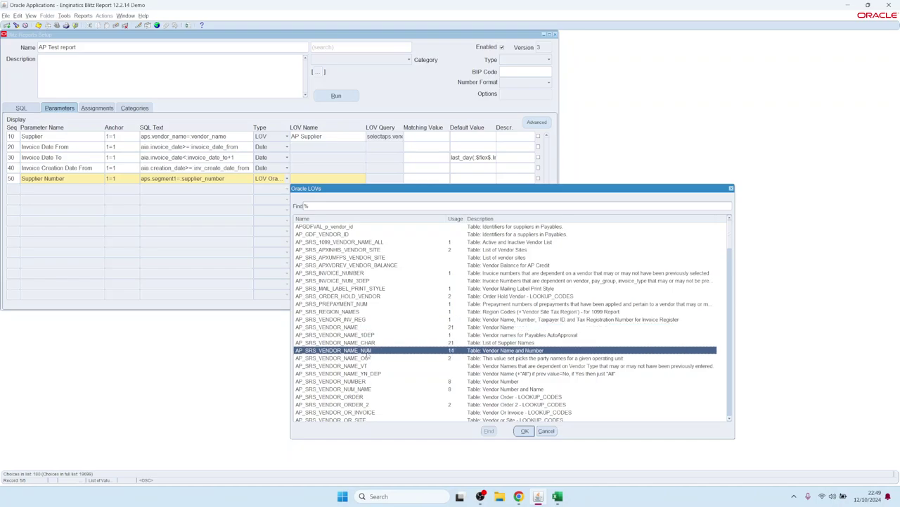
{"action": "left_click", "coordinate": [341, 384]}
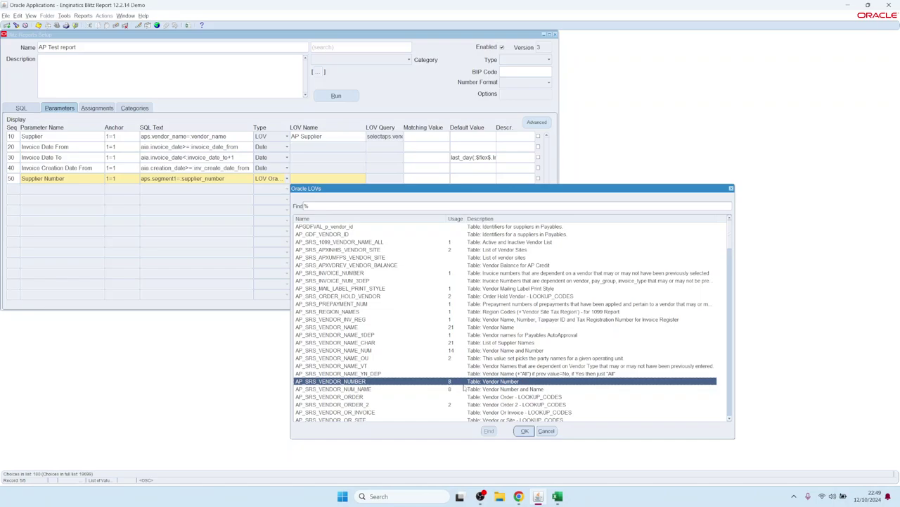
{"action": "double_click", "coordinate": [469, 386]}
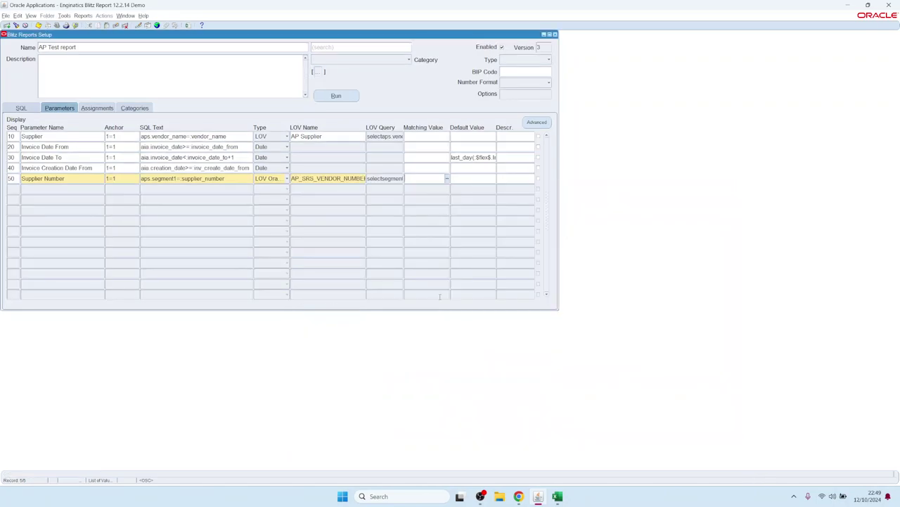
Step: Examine the query behind the AP_SRS_VENDOR_NUMBER list of values, including its id, value and description columns, and close it
{"action": "double_click", "coordinate": [390, 179]}
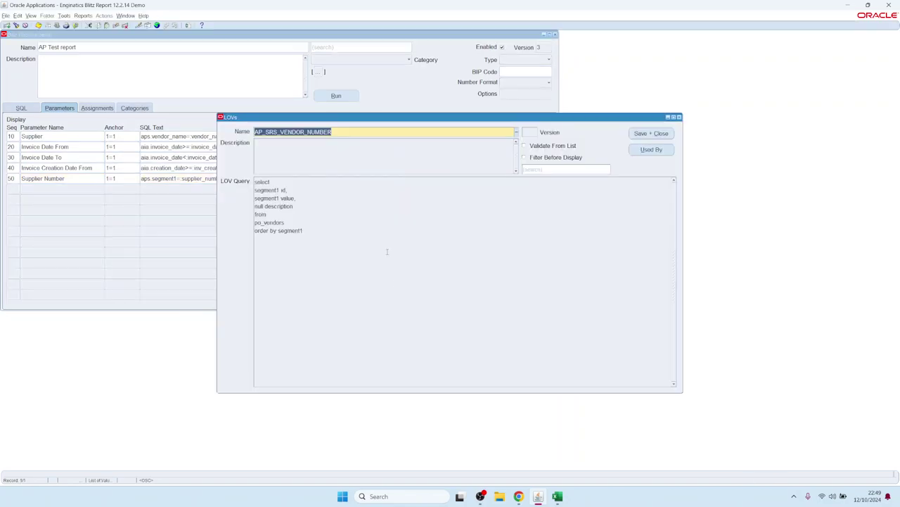
{"action": "left_click", "coordinate": [389, 290]}
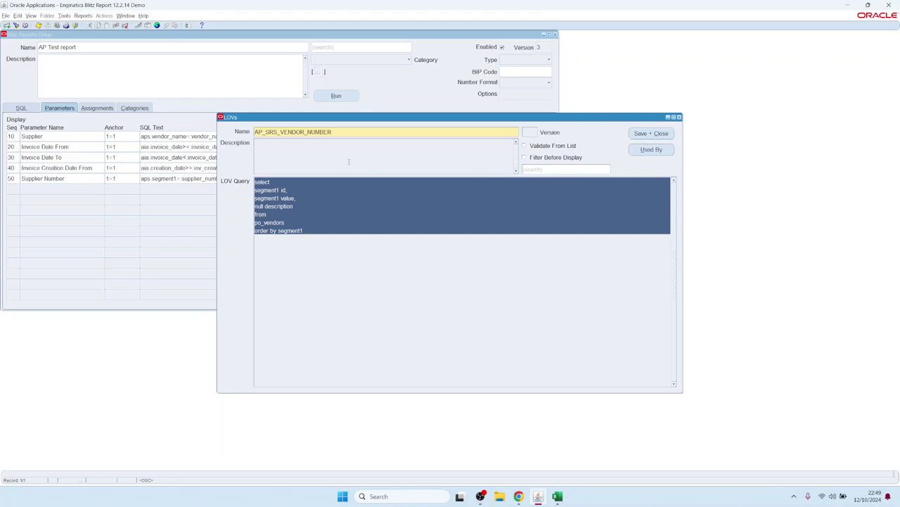
{"action": "left_click", "coordinate": [302, 131]}
{"action": "left_click", "coordinate": [371, 242]}
{"action": "left_click", "coordinate": [342, 259]}
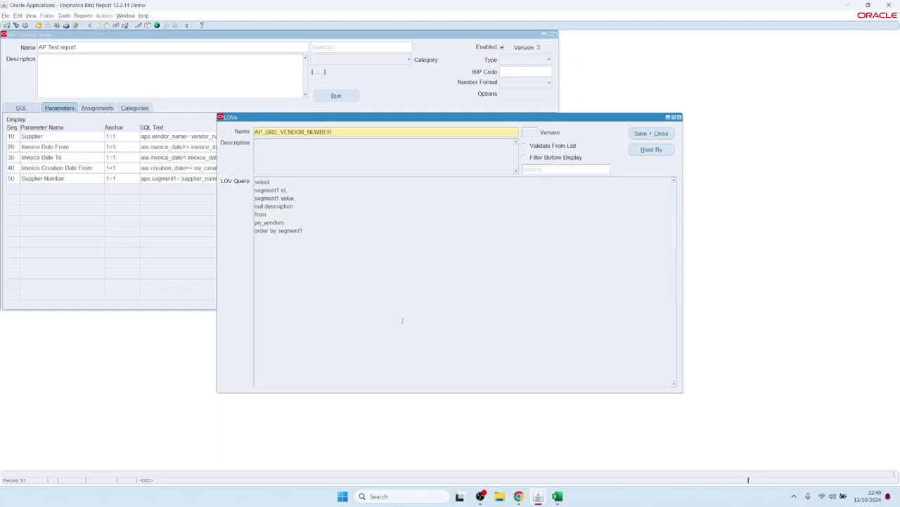
{"action": "left_click", "coordinate": [339, 133]}
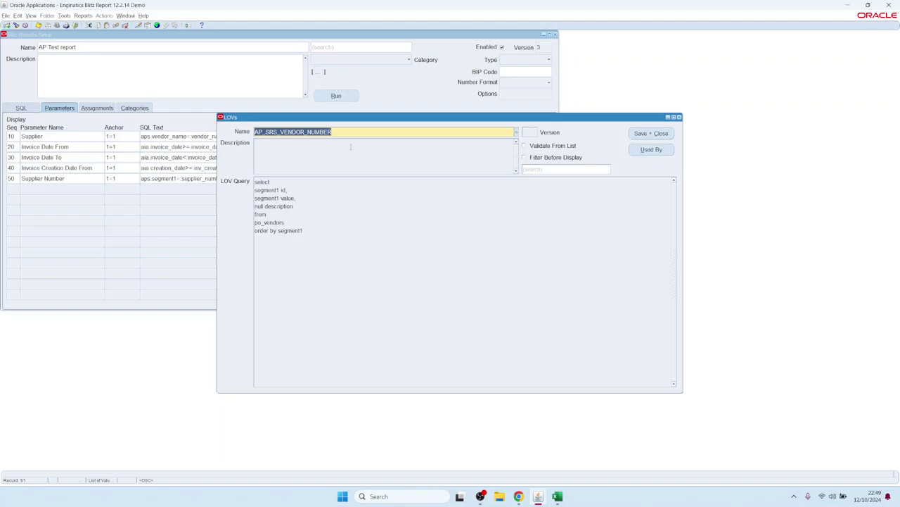
{"action": "left_click", "coordinate": [362, 249]}
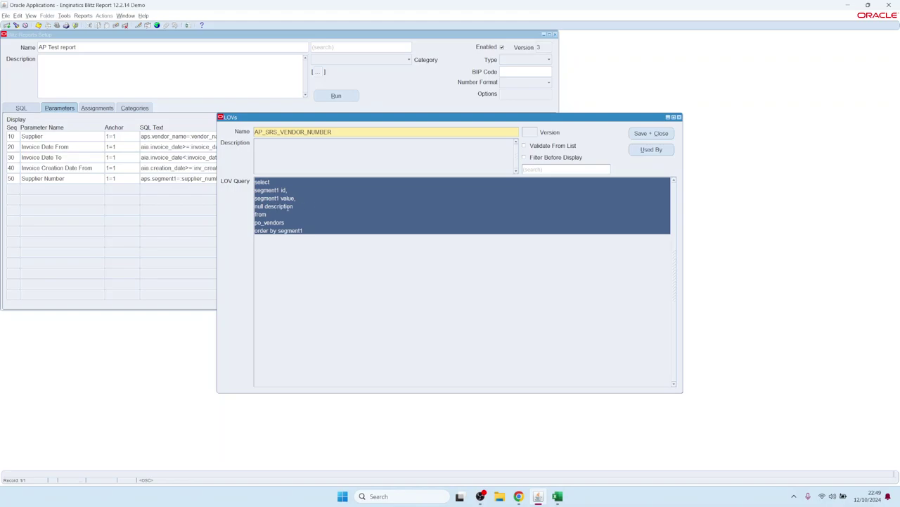
{"action": "left_click", "coordinate": [292, 206]}
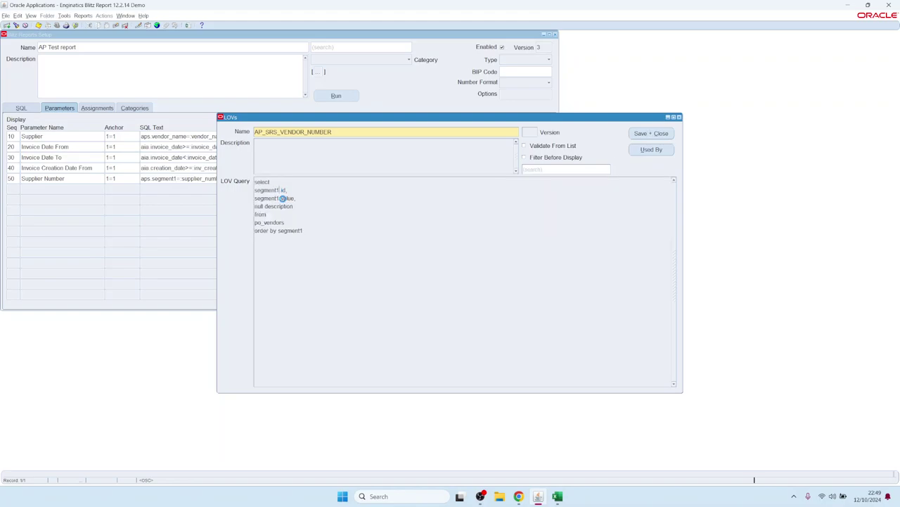
{"action": "double_click", "coordinate": [259, 206]}
{"action": "left_click_drag", "start_coordinate": [256, 190], "coordinate": [278, 199]}
{"action": "double_click", "coordinate": [259, 206]}
{"action": "left_click", "coordinate": [646, 133]}
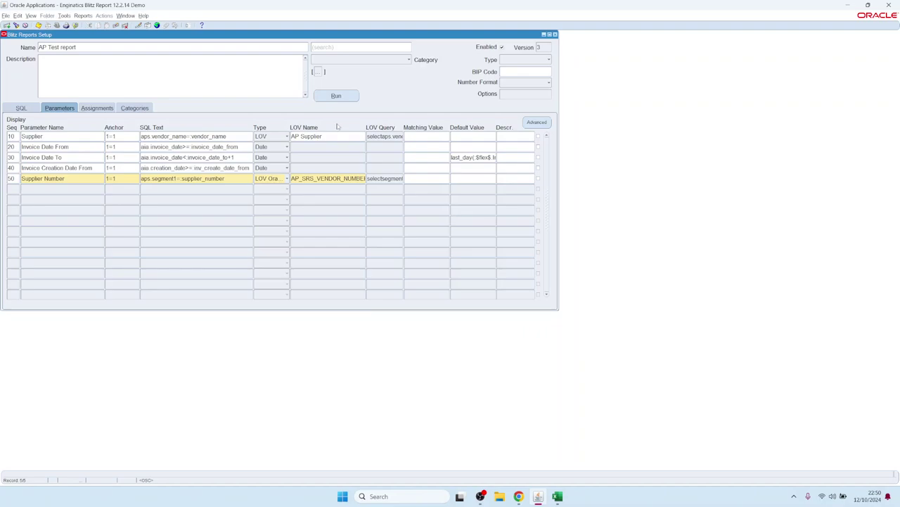
Step: Try to run the report with only a Supplier Number picked from its list of values
{"action": "left_click", "coordinate": [337, 96]}
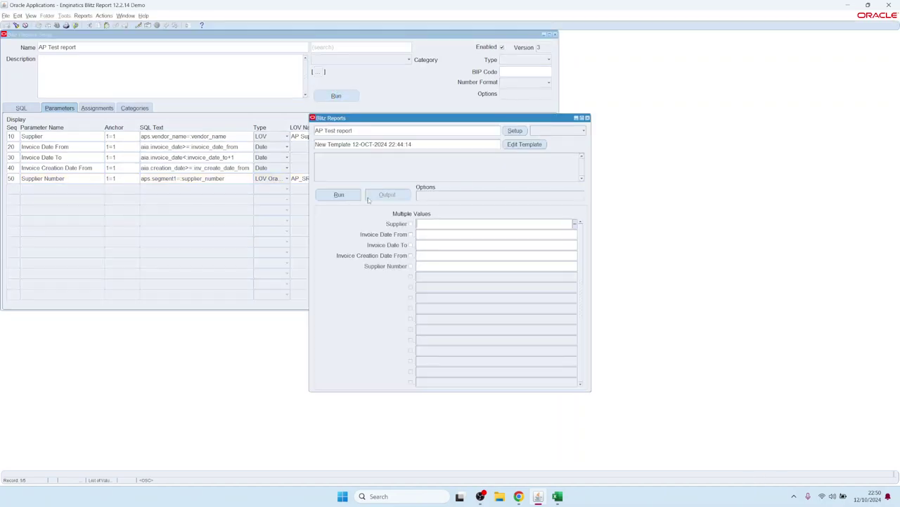
{"action": "double_click", "coordinate": [430, 265]}
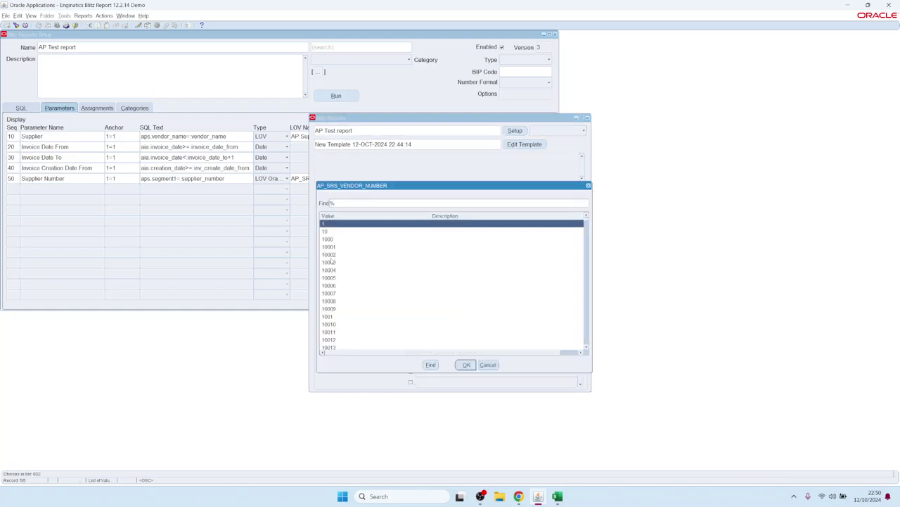
{"action": "left_click", "coordinate": [356, 293]}
{"action": "left_click", "coordinate": [466, 365]}
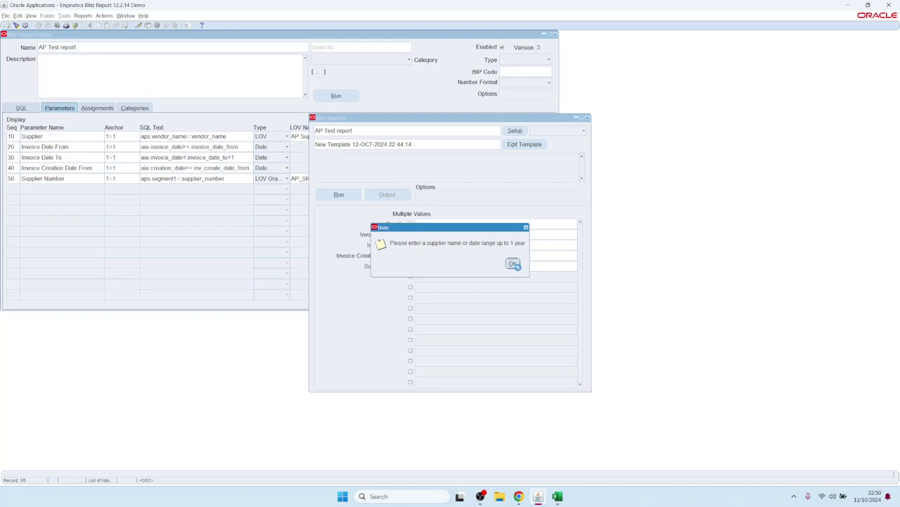
{"action": "left_click", "coordinate": [513, 264]}
Step: Return to the report setup and clear the logical expression in the advanced required parameters
{"action": "left_click", "coordinate": [515, 131]}
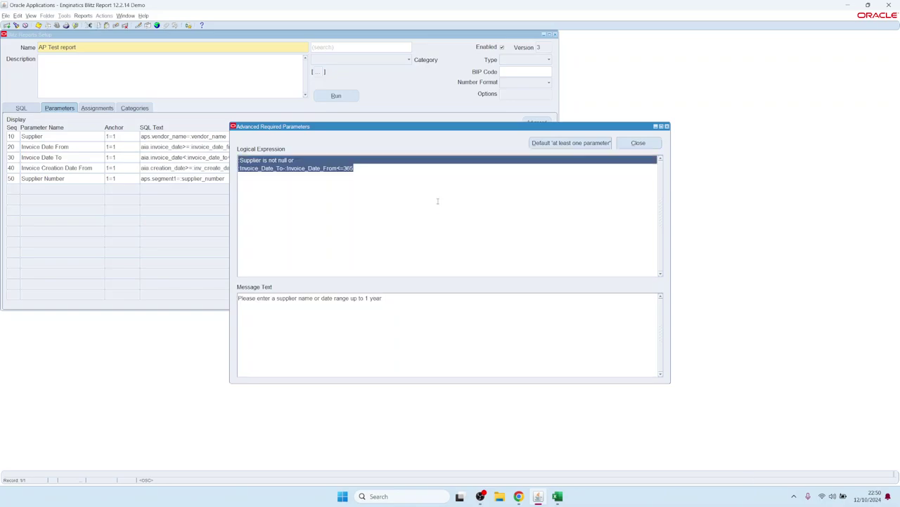
{"action": "left_click", "coordinate": [436, 201]}
{"action": "left_click", "coordinate": [630, 143]}
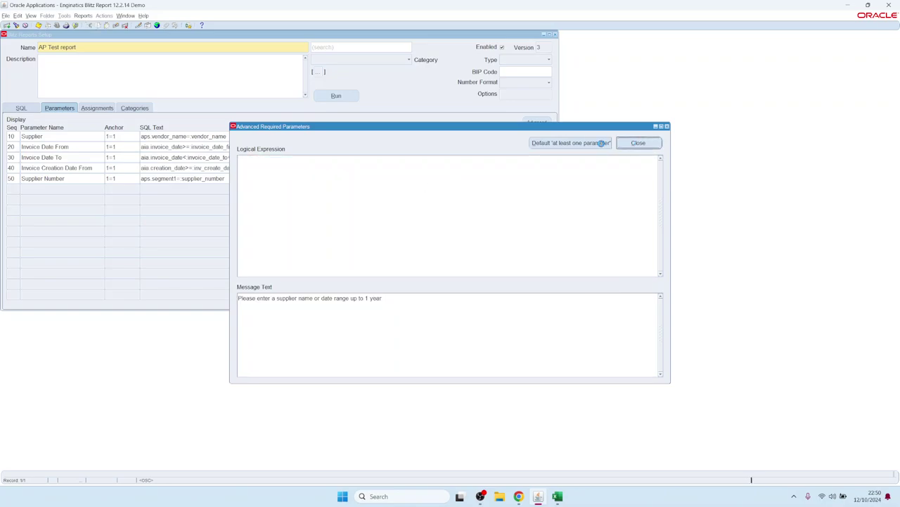
Step: Run the report with only a Supplier Number chosen from its list and view the Excel output
{"action": "left_click", "coordinate": [355, 95]}
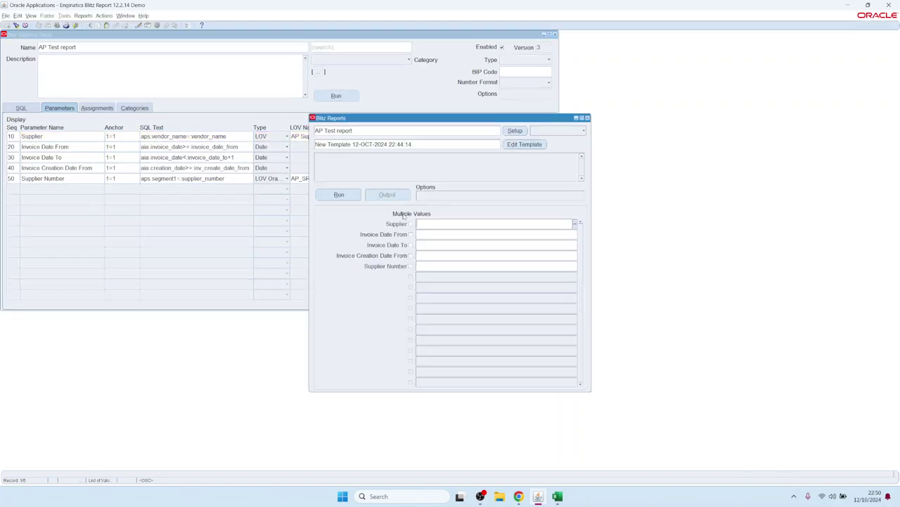
{"action": "left_click", "coordinate": [434, 267]}
{"action": "double_click", "coordinate": [434, 262]}
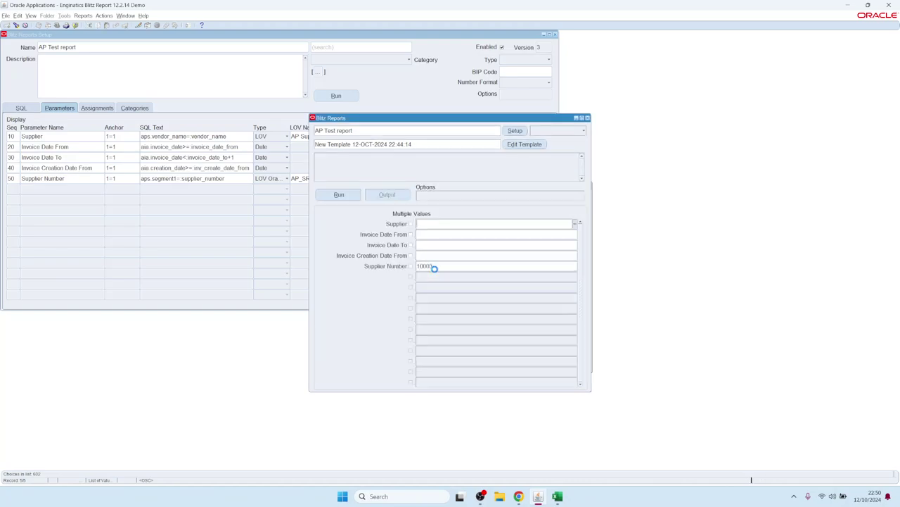
{"action": "left_click", "coordinate": [347, 197]}
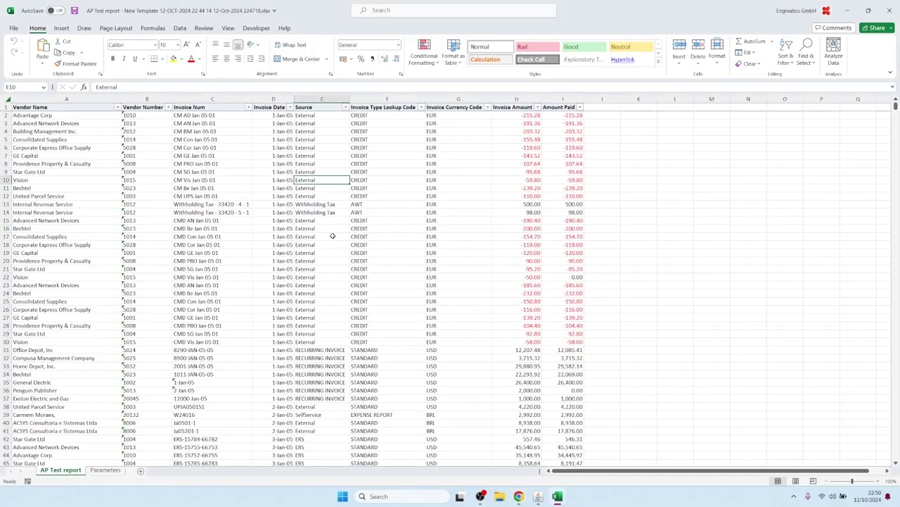
{"action": "left_click", "coordinate": [47, 118]}
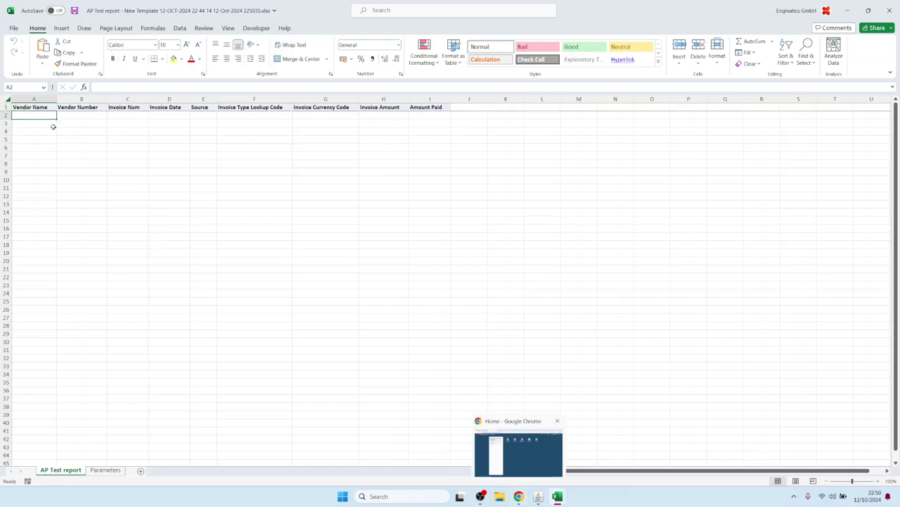
{"action": "mouse_move", "coordinate": [534, 493]}
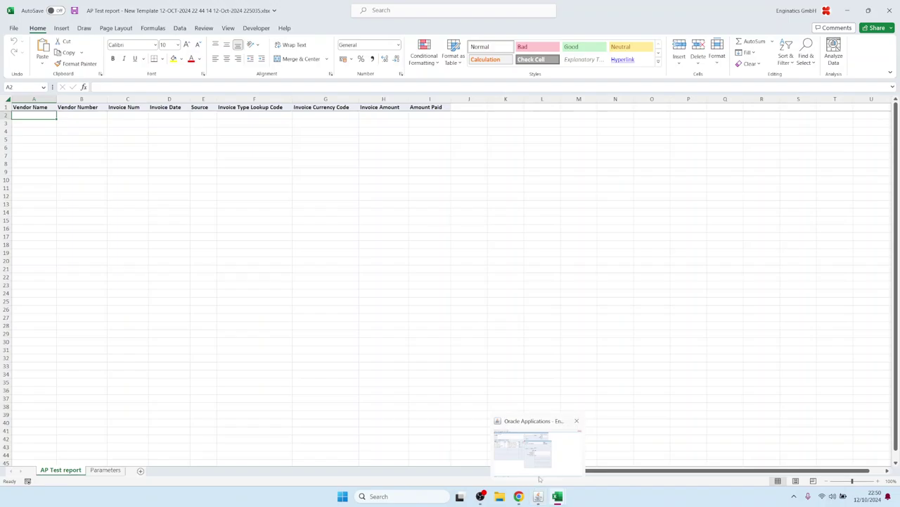
Step: Open the log of the latest report request and examine the Supplier Number bind value and the generated where clause
{"action": "left_click", "coordinate": [538, 450]}
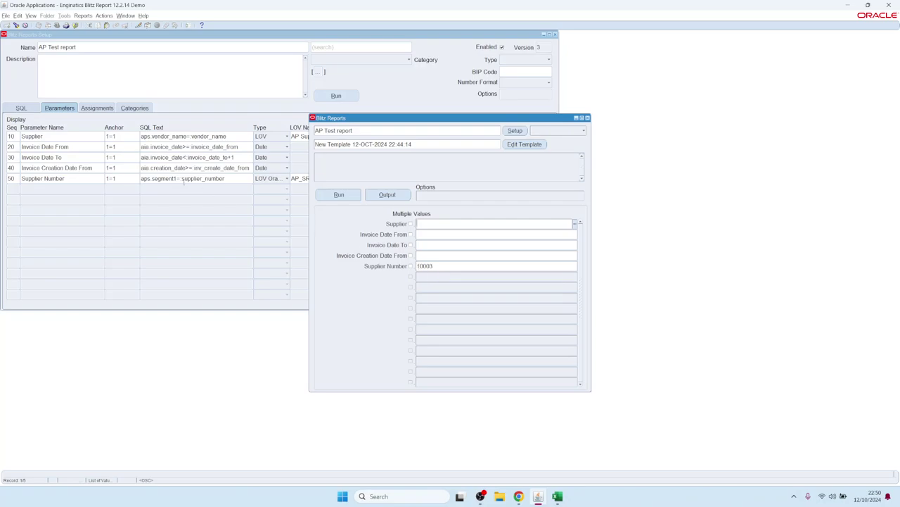
{"action": "left_click", "coordinate": [453, 266]}
{"action": "left_click", "coordinate": [31, 15]}
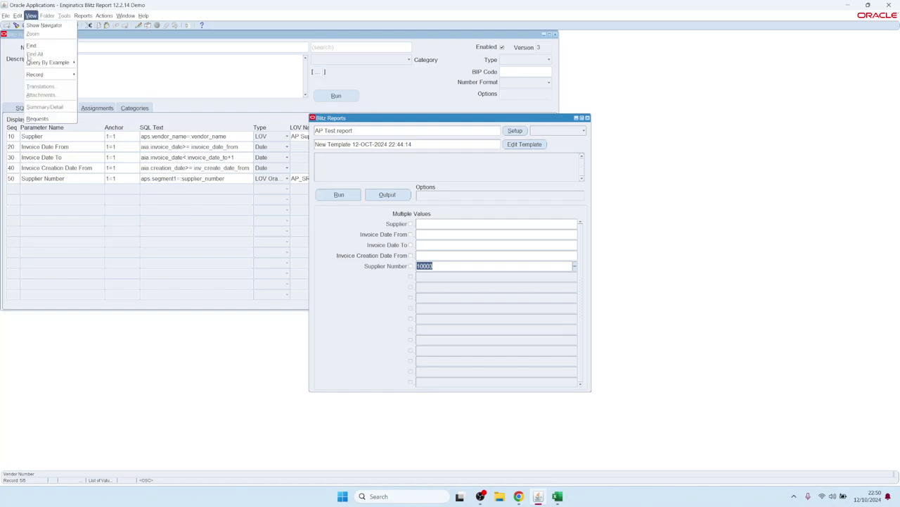
{"action": "left_click", "coordinate": [49, 118]}
{"action": "left_click", "coordinate": [261, 240]}
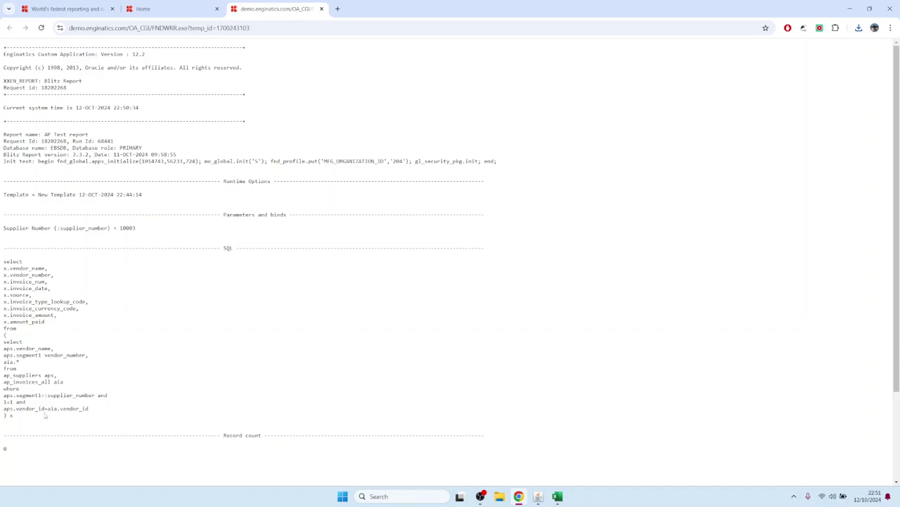
{"action": "left_click_drag", "start_coordinate": [120, 397], "coordinate": [4, 395]}
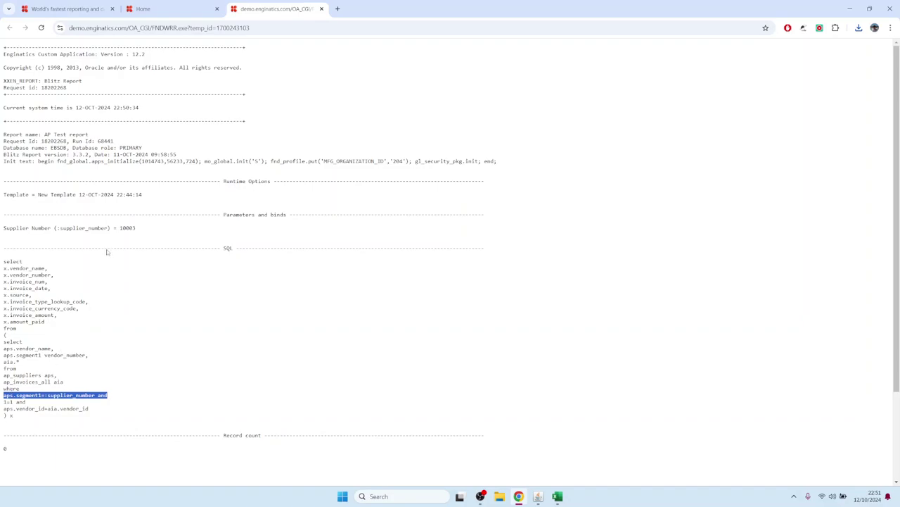
{"action": "left_click_drag", "start_coordinate": [119, 227], "coordinate": [139, 229]}
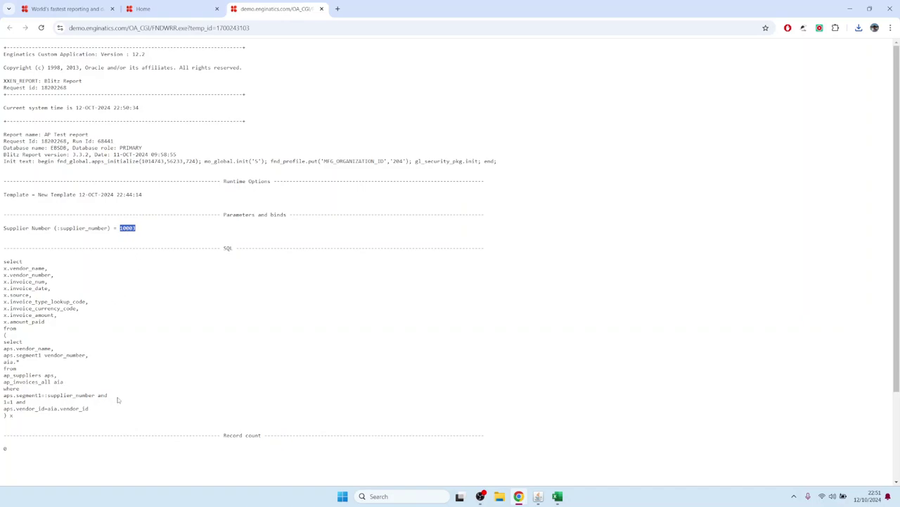
{"action": "left_click_drag", "start_coordinate": [113, 396], "coordinate": [2, 382]}
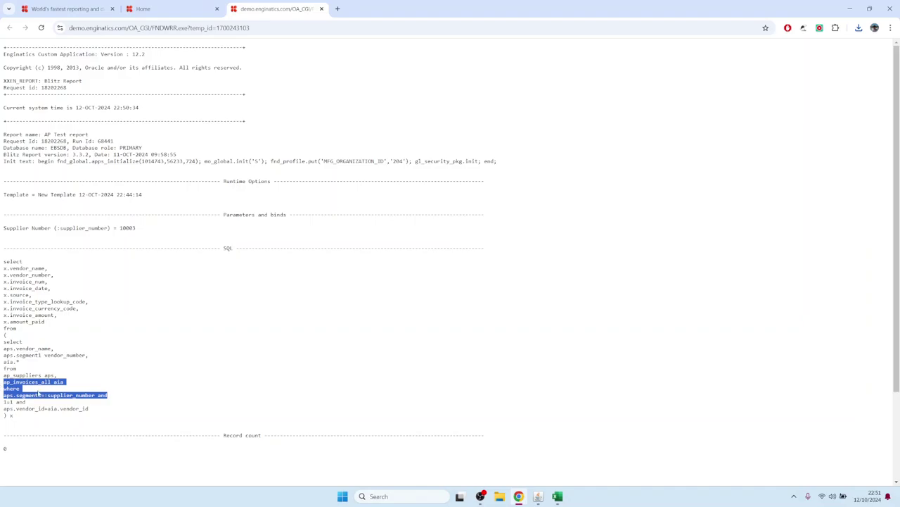
Step: Switch to the earlier AP Test report workbook in Excel and copy the vendor numbers in B7:B27
{"action": "mouse_move", "coordinate": [557, 496]}
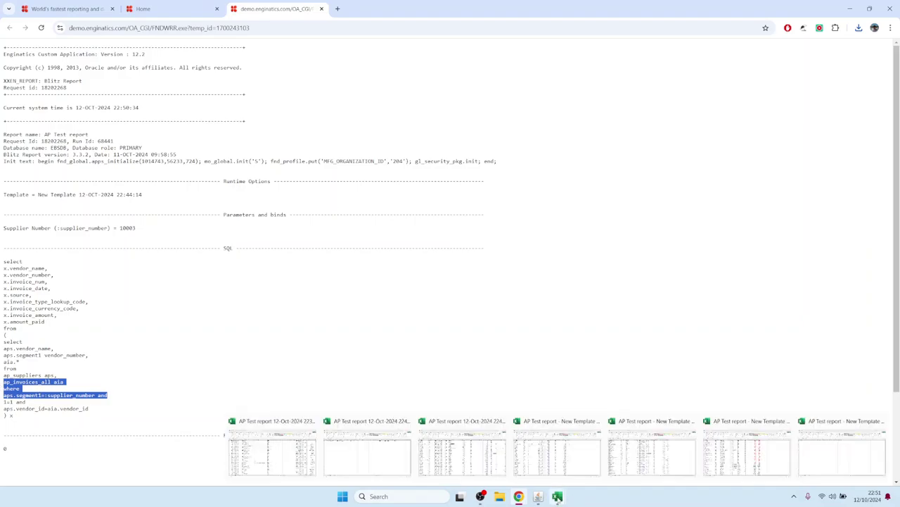
{"action": "mouse_move", "coordinate": [542, 461]}
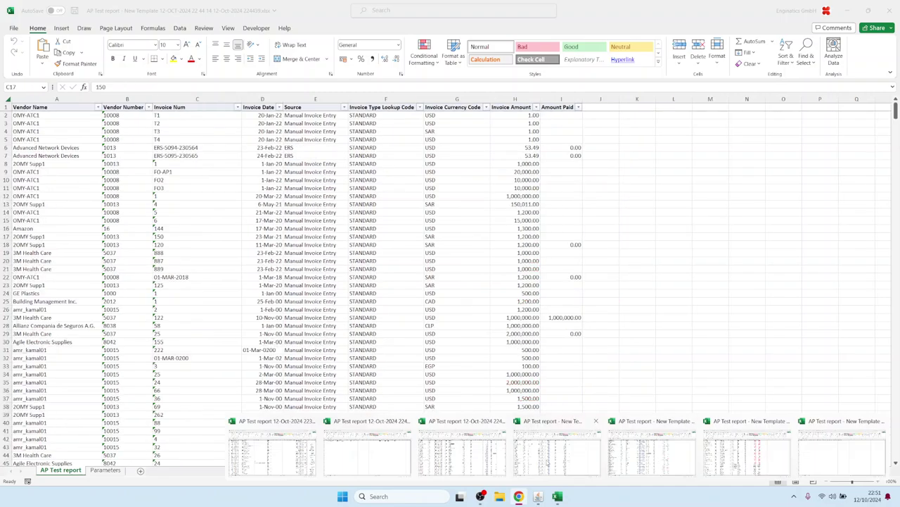
{"action": "left_click", "coordinate": [742, 461]}
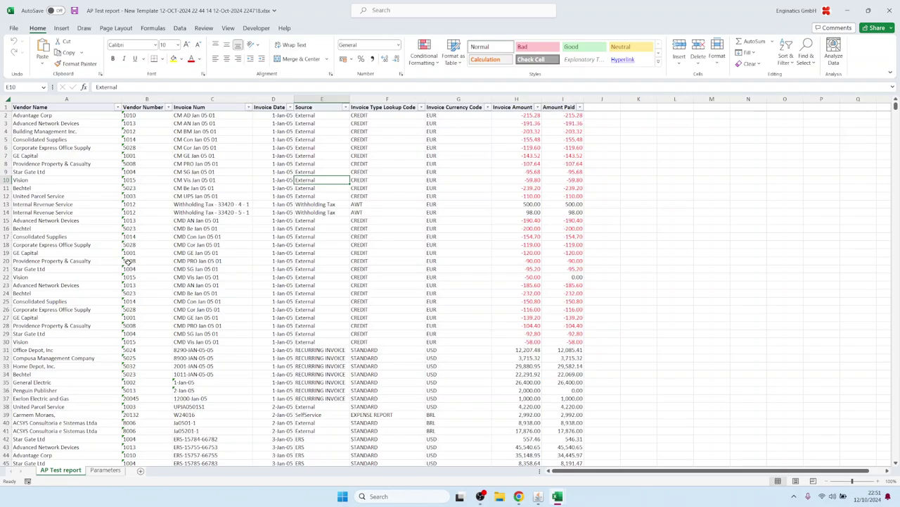
{"action": "scroll", "coordinate": [170, 292], "scroll_direction": "down", "scroll_amount": 12}
{"action": "scroll", "coordinate": [166, 289], "scroll_direction": "up", "scroll_amount": 12}
{"action": "left_click_drag", "start_coordinate": [130, 157], "coordinate": [140, 320]}
{"action": "key", "text": "ctrl+c"}
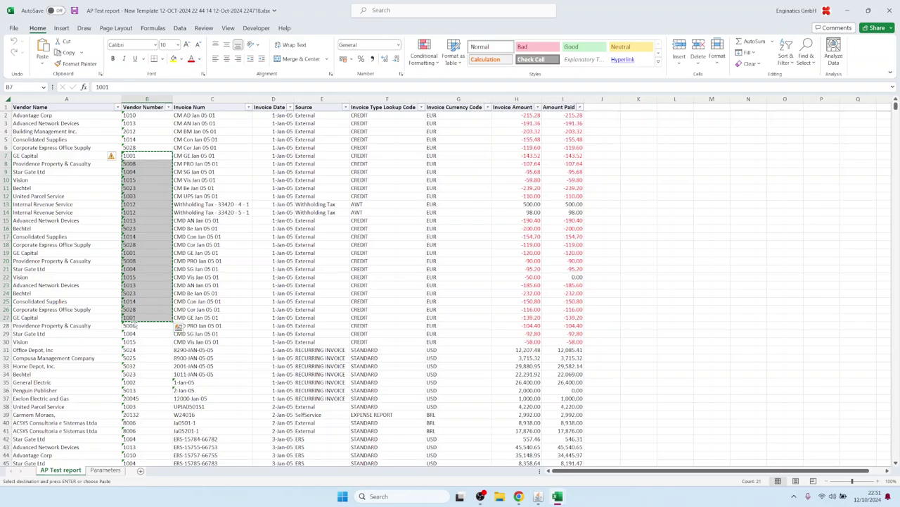
Step: Return to Blitz Report and run the report with multiple values allowed for Supplier Number, using the copied vendor numbers
{"action": "left_click", "coordinate": [538, 496]}
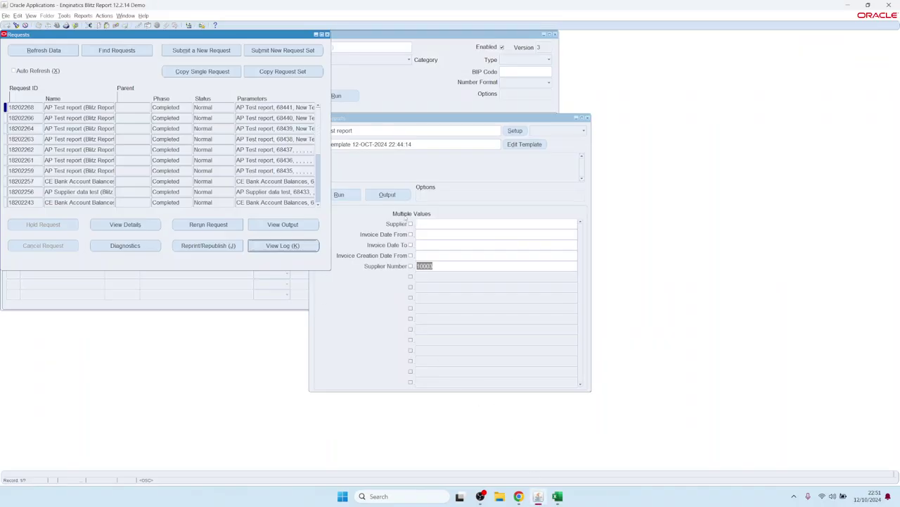
{"action": "left_click", "coordinate": [457, 226]}
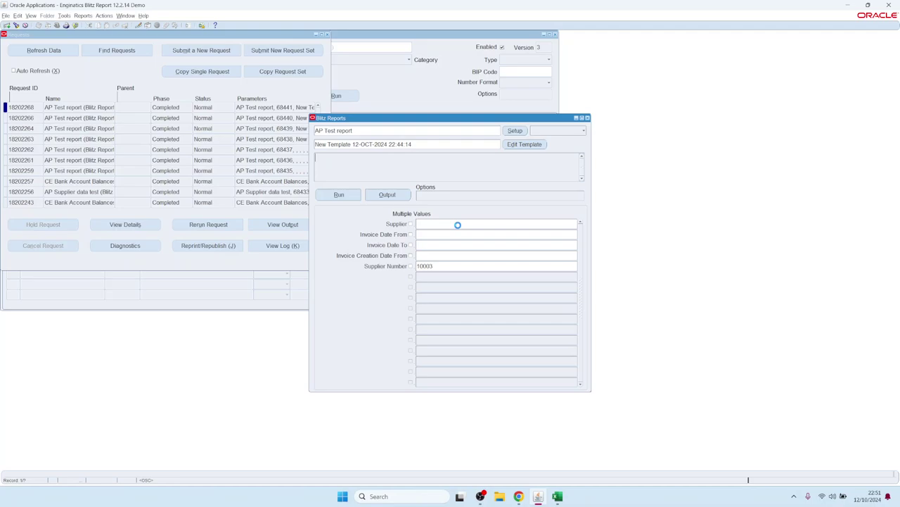
{"action": "left_click", "coordinate": [411, 266]}
{"action": "left_click", "coordinate": [436, 265]}
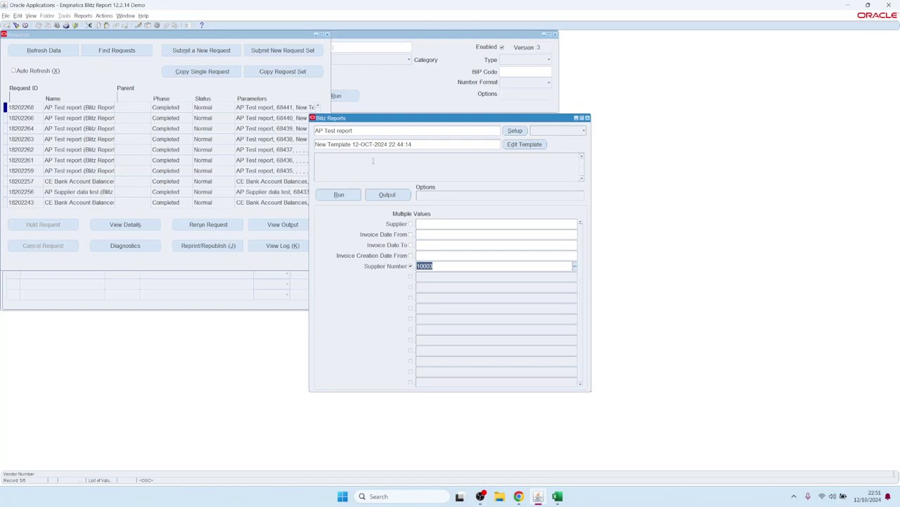
{"action": "left_click", "coordinate": [139, 25]}
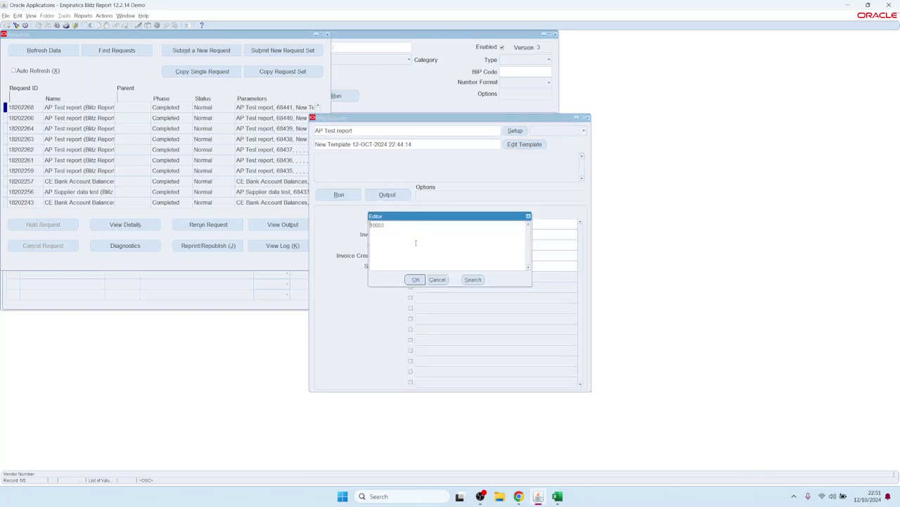
{"action": "key", "text": "ctrl+a"}
{"action": "key", "text": "ctrl+v"}
{"action": "left_click", "coordinate": [415, 280]}
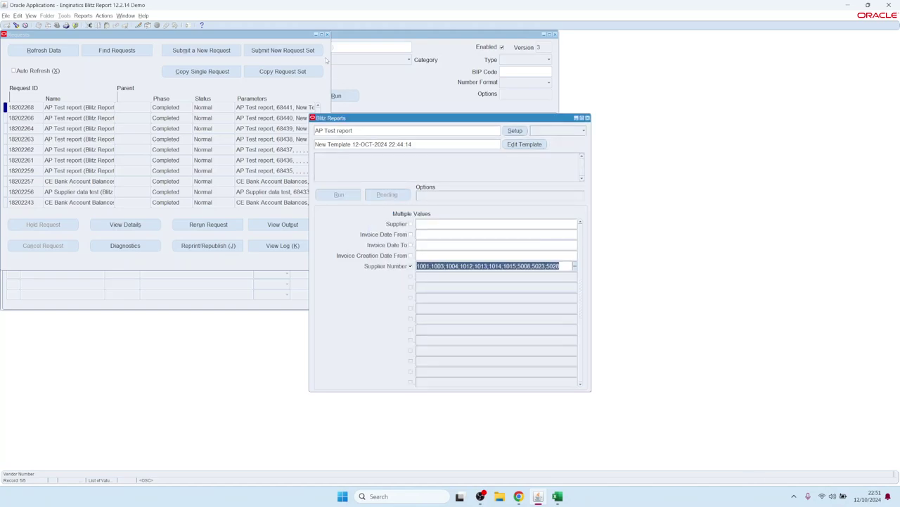
Step: Close the requests window, open the new Excel output and examine its Vendor Number filter values and last data rows
{"action": "left_click", "coordinate": [327, 34]}
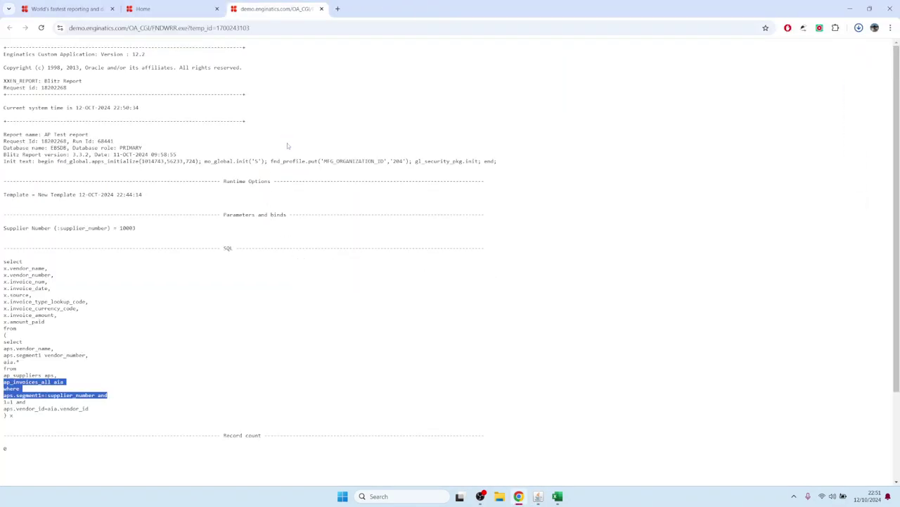
{"action": "left_click", "coordinate": [795, 56]}
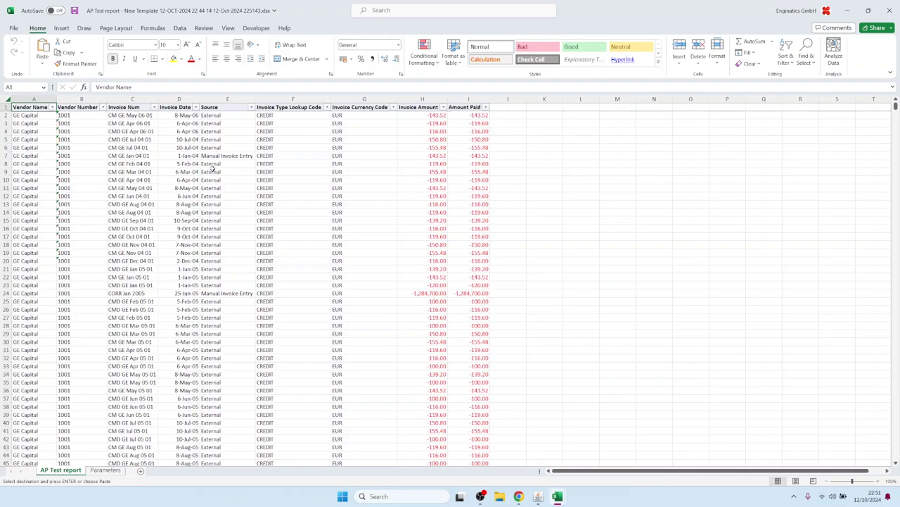
{"action": "left_click_drag", "start_coordinate": [39, 132], "coordinate": [17, 275]}
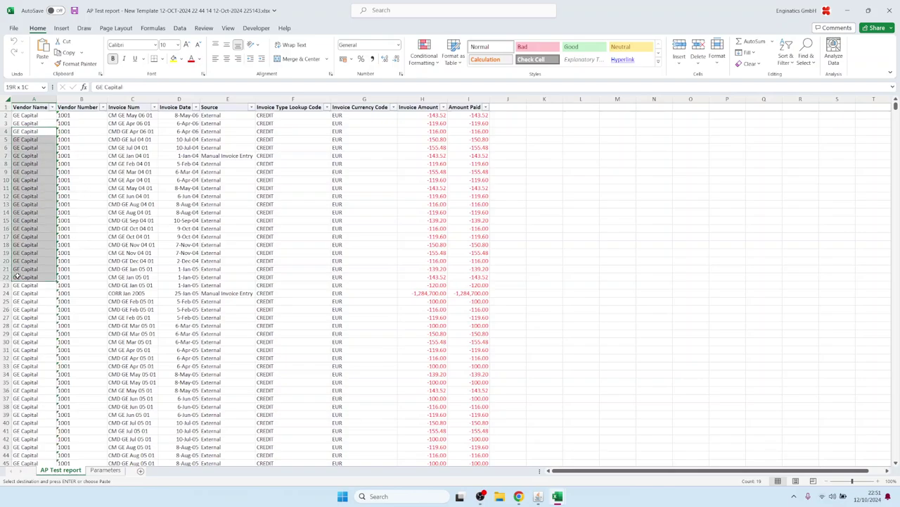
{"action": "left_click", "coordinate": [103, 108]}
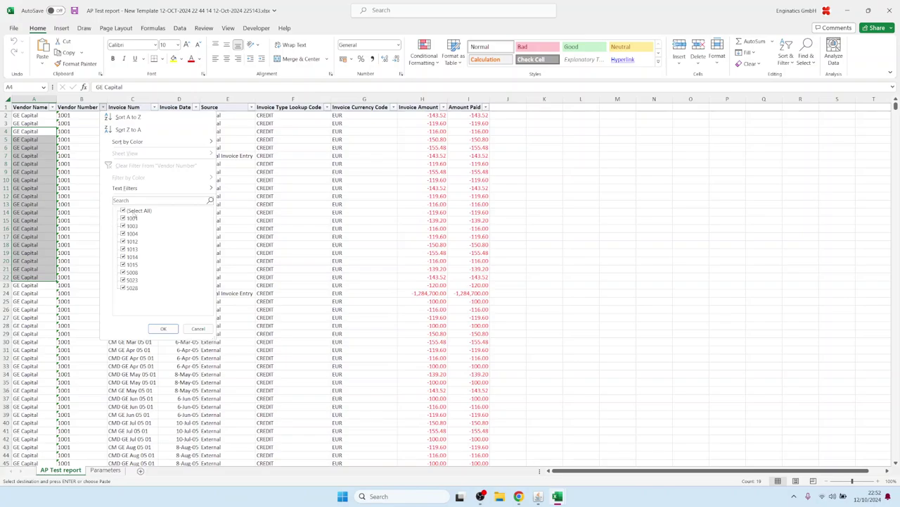
{"action": "left_click", "coordinate": [199, 328]}
{"action": "left_click", "coordinate": [52, 310]}
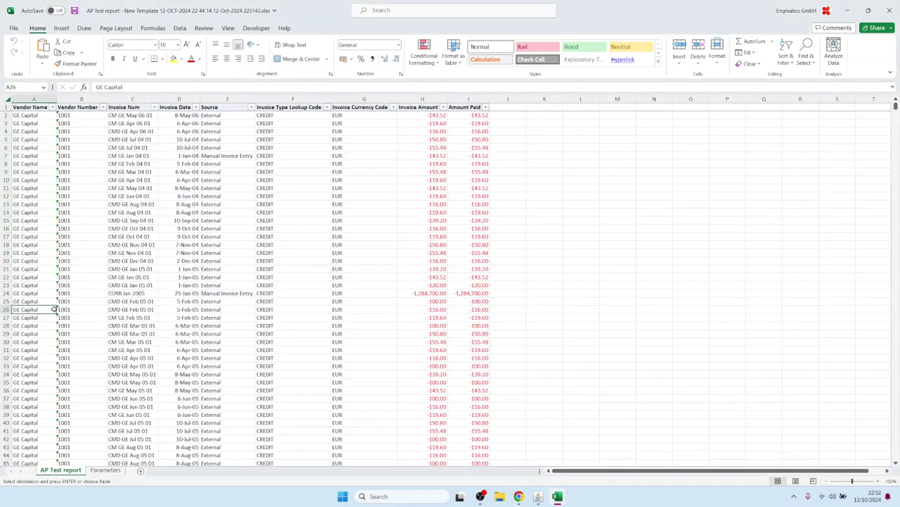
{"action": "double_click", "coordinate": [54, 309]}
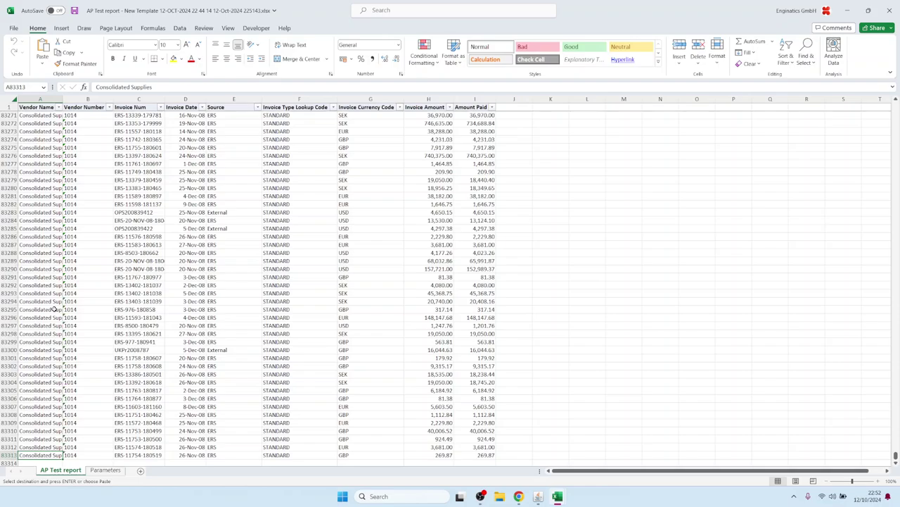
{"action": "left_click", "coordinate": [253, 197]}
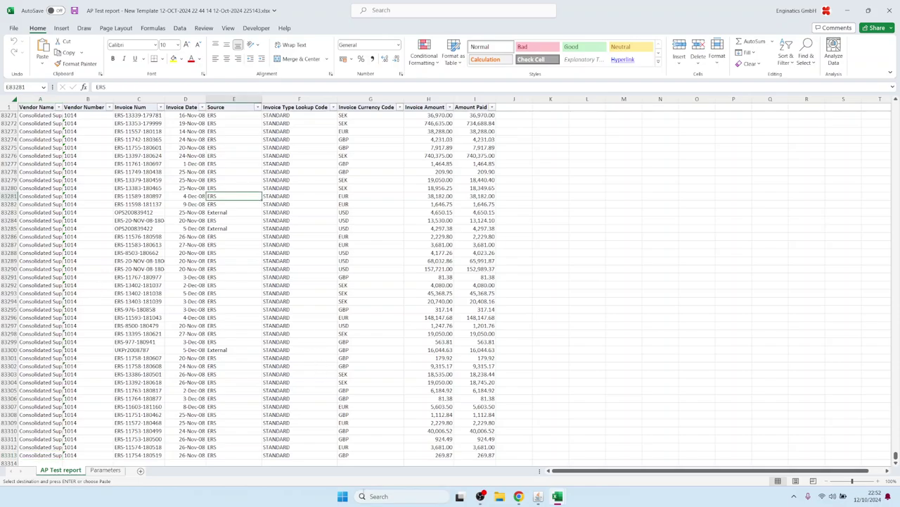
Step: Return to the report setup in Blitz Report, view the LOV query of the Supplier Number parameter and close it
{"action": "mouse_move", "coordinate": [538, 496]}
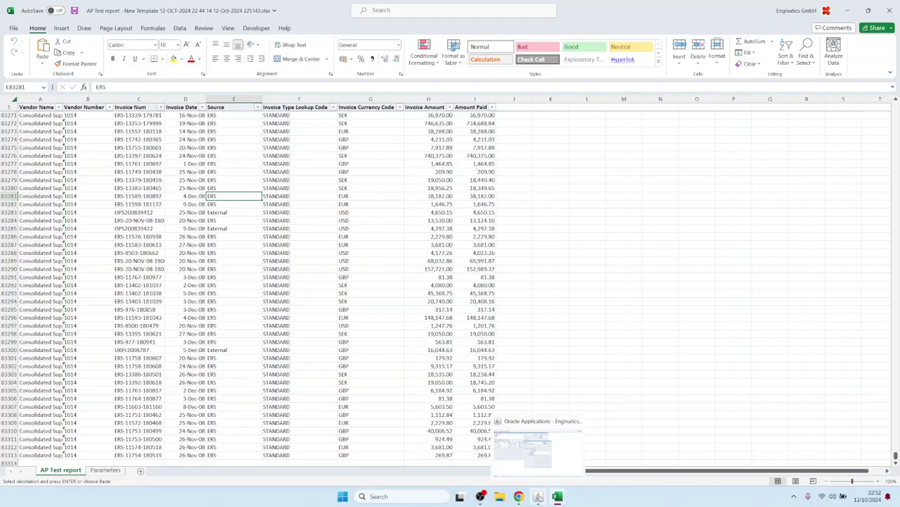
{"action": "left_click", "coordinate": [548, 451]}
{"action": "left_click", "coordinate": [515, 131]}
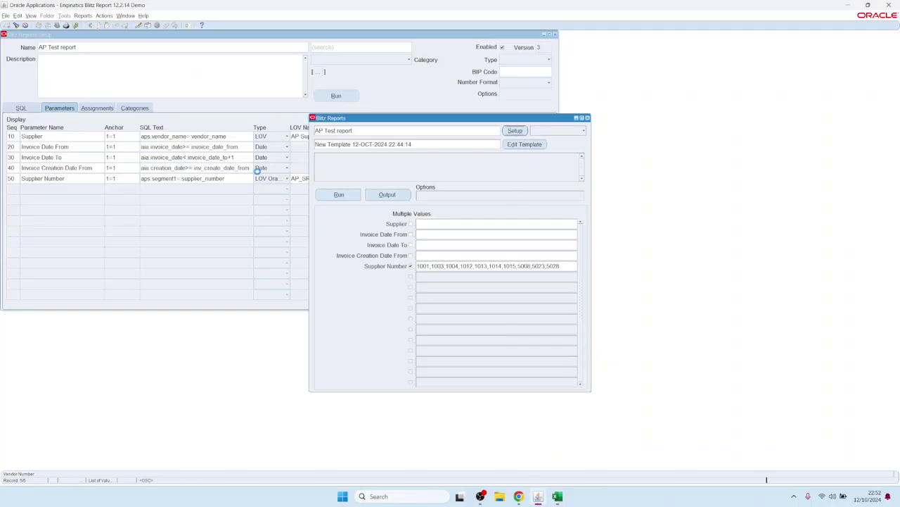
{"action": "double_click", "coordinate": [384, 178]}
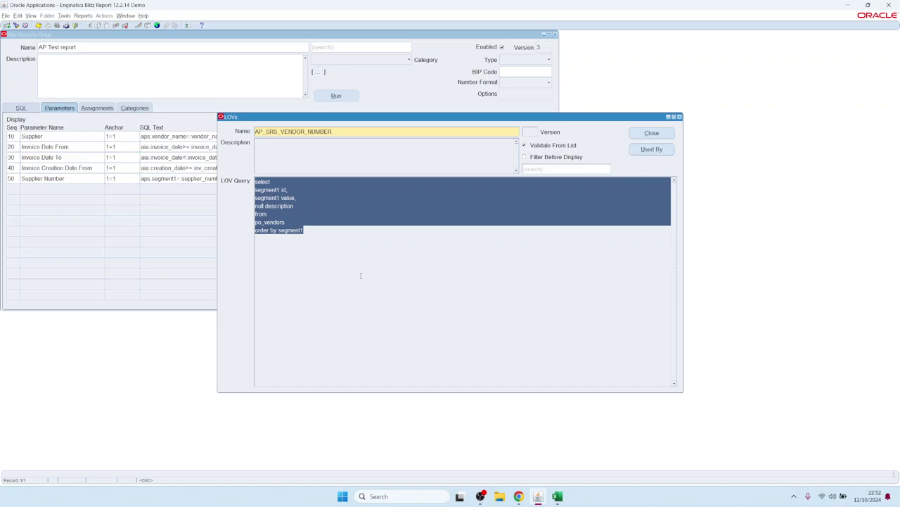
{"action": "left_click", "coordinate": [651, 133]}
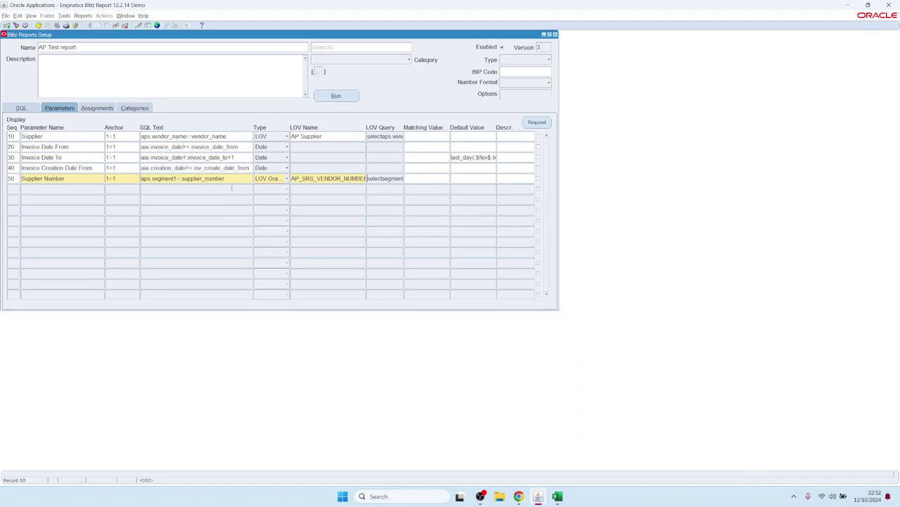
Step: Change the Supplier Number parameter to LOV custom and replace null with vendor_name as the description in its query, saving it
{"action": "left_click", "coordinate": [280, 180]}
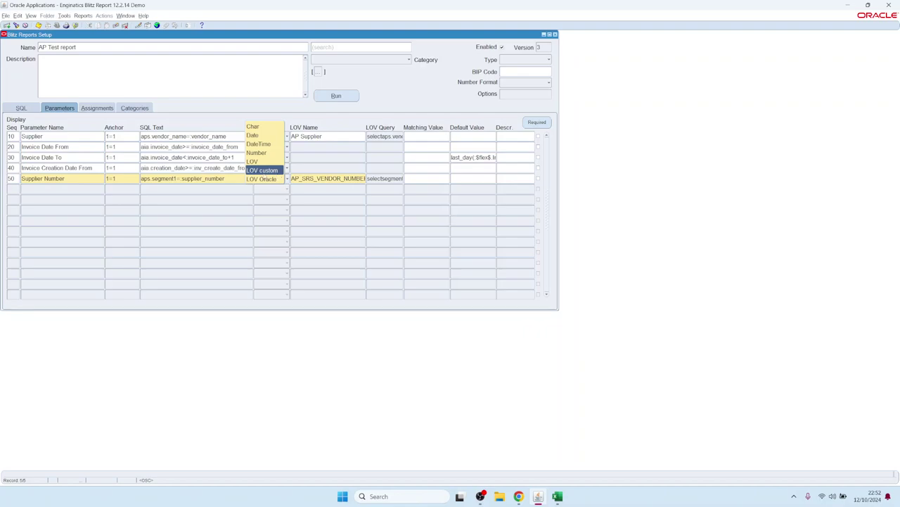
{"action": "left_click", "coordinate": [270, 171]}
{"action": "double_click", "coordinate": [380, 179]}
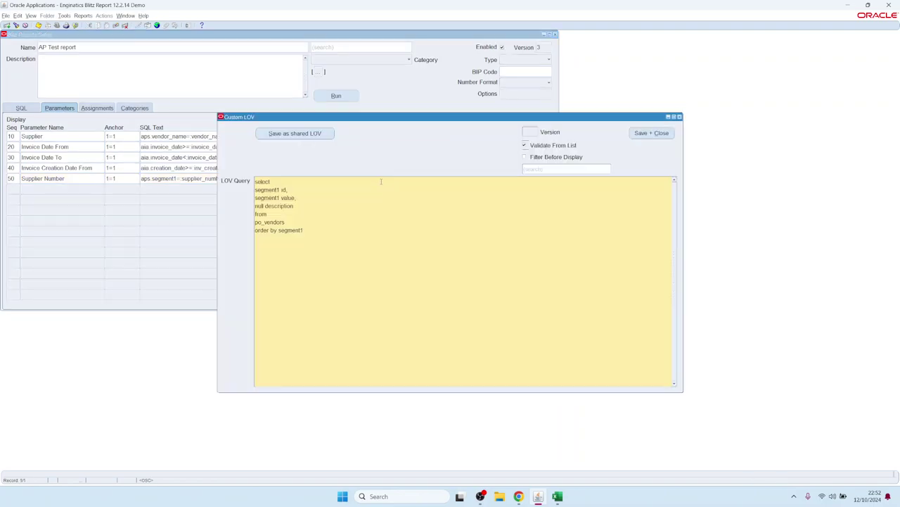
{"action": "key", "text": "ctrl+a"}
{"action": "left_click", "coordinate": [261, 206]}
{"action": "double_click", "coordinate": [259, 206]}
{"action": "type", "text": "vendor_name"}
{"action": "left_click", "coordinate": [650, 133]}
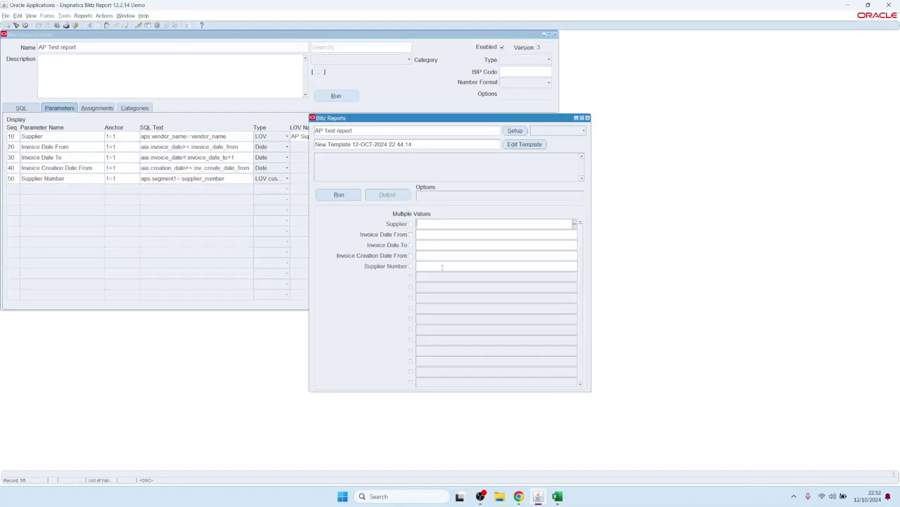
Step: Browse the Supplier Number list of values with its descriptions in the run window and pick one supplier
{"action": "double_click", "coordinate": [443, 266]}
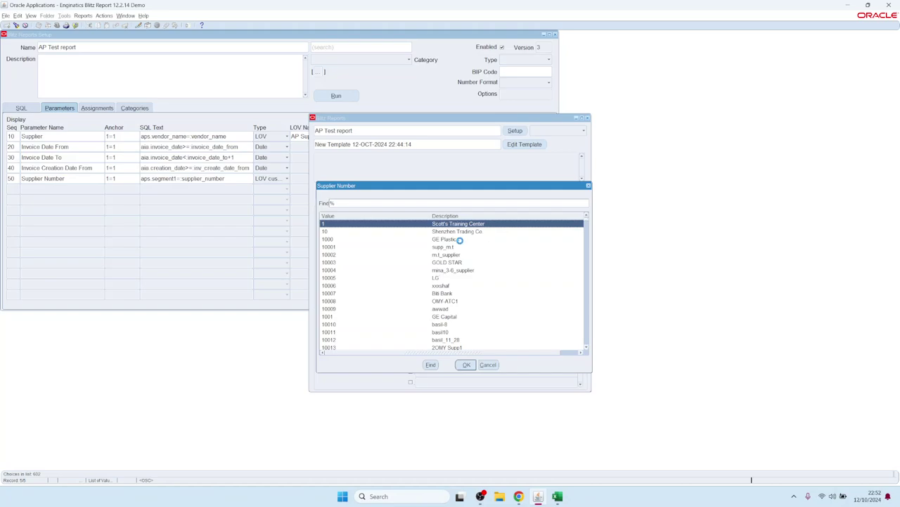
{"action": "left_click", "coordinate": [460, 240]}
{"action": "scroll", "coordinate": [462, 282], "scroll_direction": "down", "scroll_amount": 5}
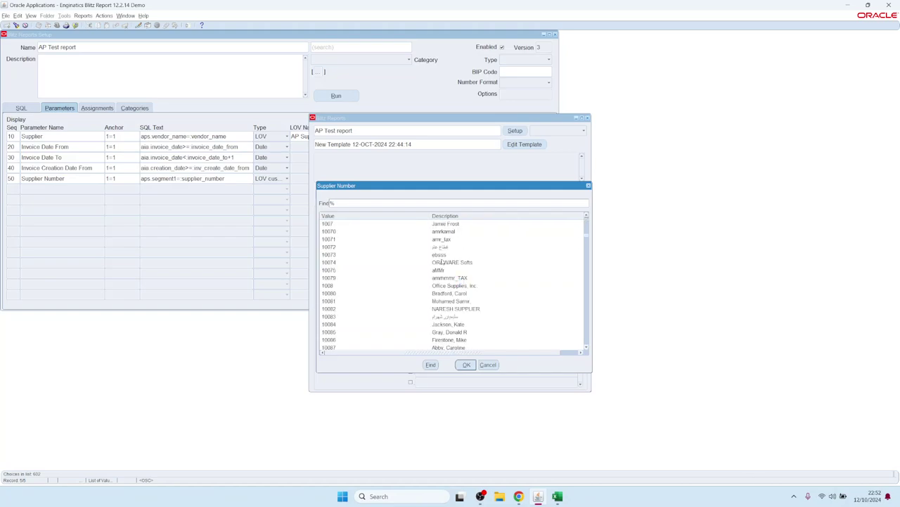
{"action": "left_click", "coordinate": [444, 278]}
{"action": "scroll", "coordinate": [444, 281], "scroll_direction": "up", "scroll_amount": 5}
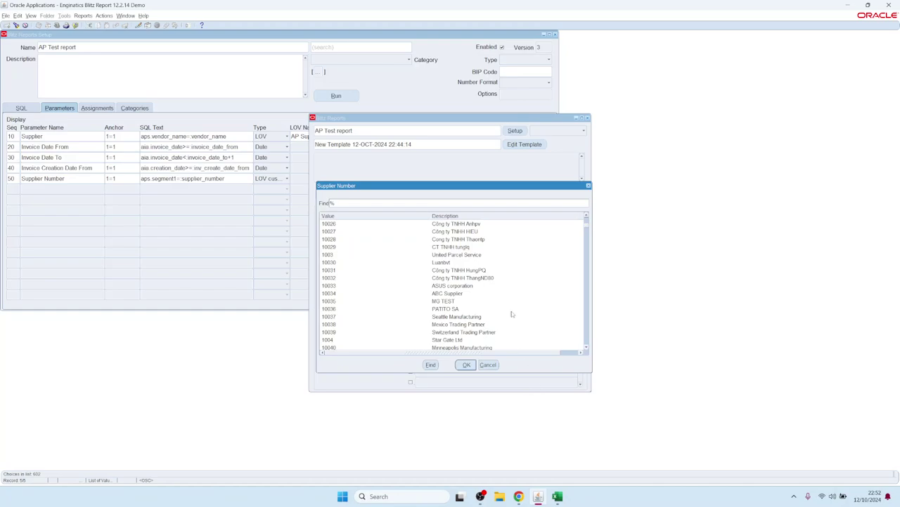
{"action": "left_click", "coordinate": [466, 365]}
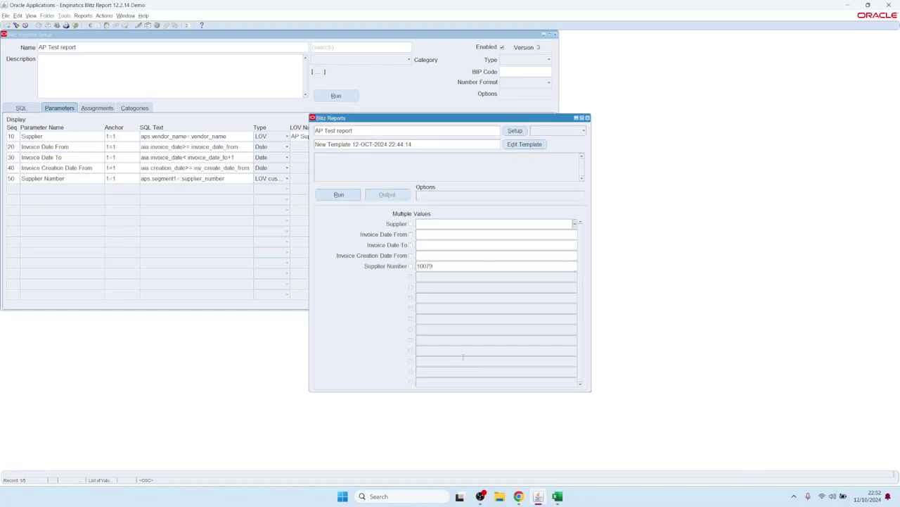
Step: Return to the report setup and review the custom LOV query of the Supplier Number parameter
{"action": "left_click", "coordinate": [515, 131]}
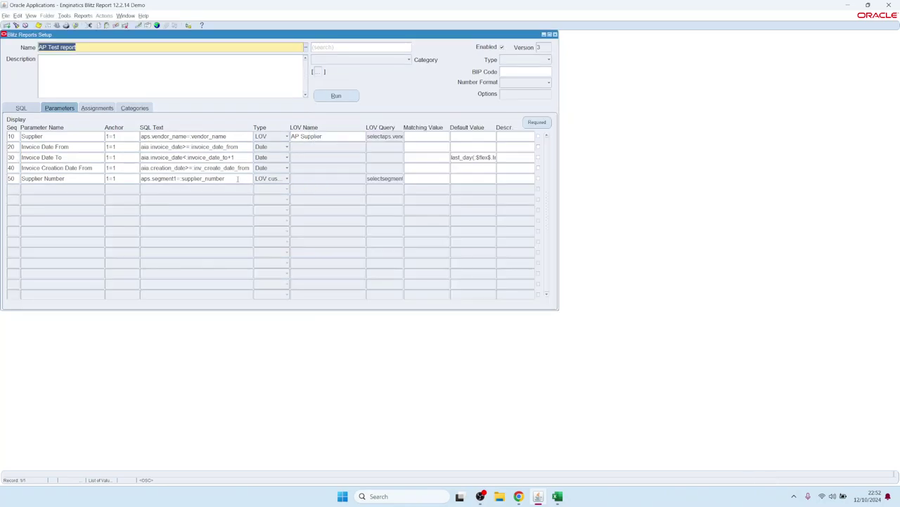
{"action": "double_click", "coordinate": [385, 178]}
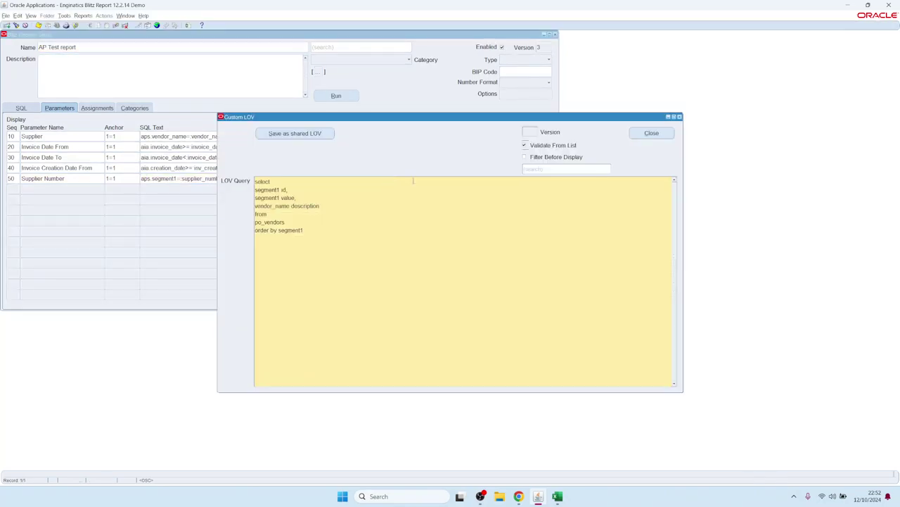
{"action": "left_click", "coordinate": [652, 135]}
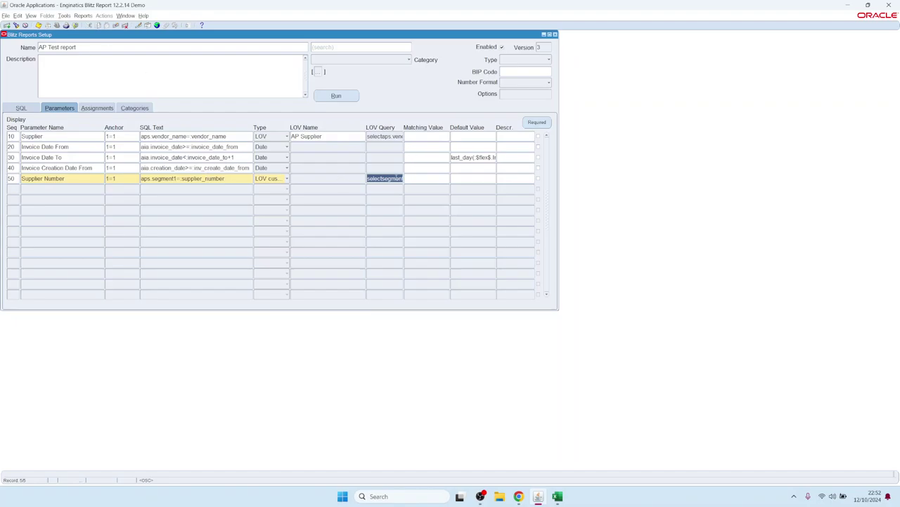
Step: Save the Supplier Number parameter's custom LOV as a shared LOV named Test Supplier Number LOV
{"action": "double_click", "coordinate": [386, 178]}
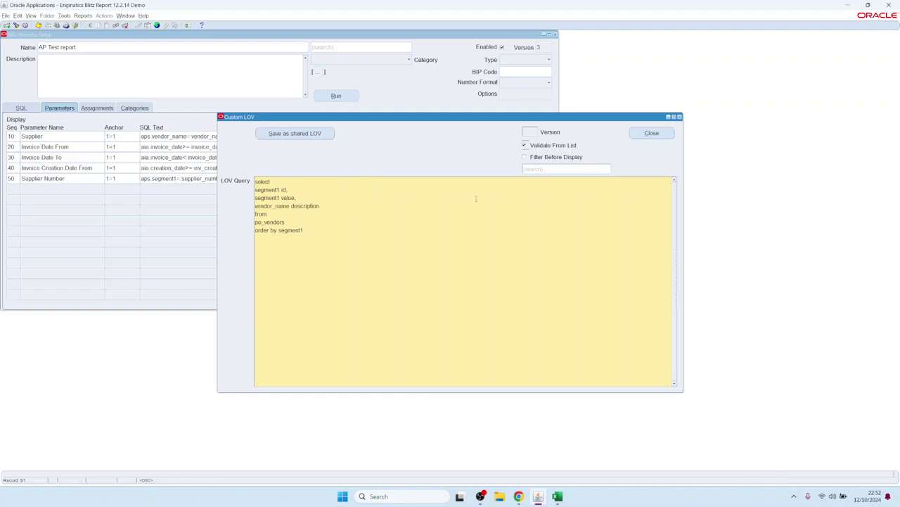
{"action": "left_click", "coordinate": [298, 133]}
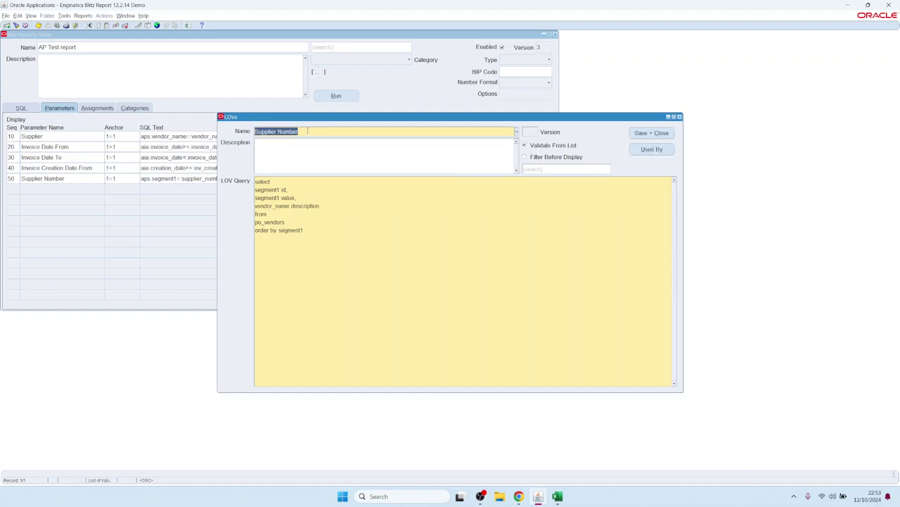
{"action": "left_click", "coordinate": [307, 131]}
{"action": "key", "text": "Home"}
{"action": "type", "text": "Test "}
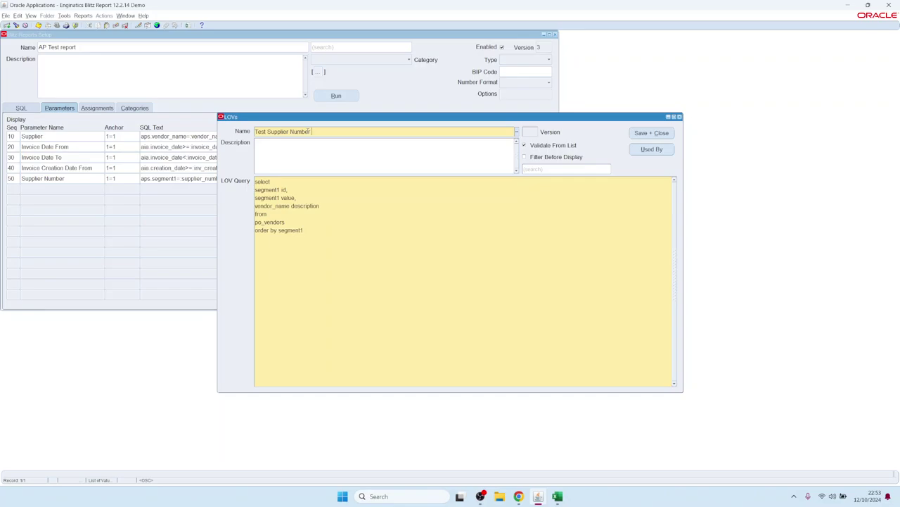
{"action": "type", "text": " LOV"}
{"action": "left_click", "coordinate": [652, 134]}
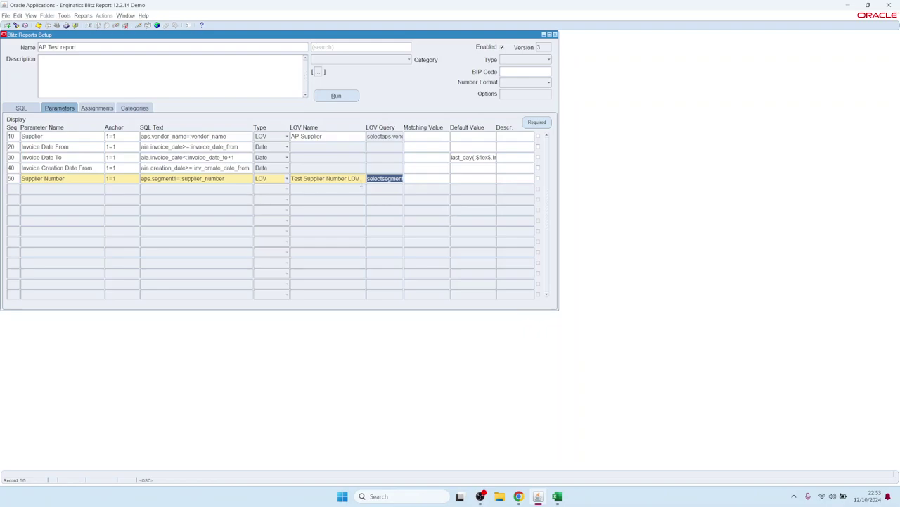
{"action": "left_click", "coordinate": [359, 179]}
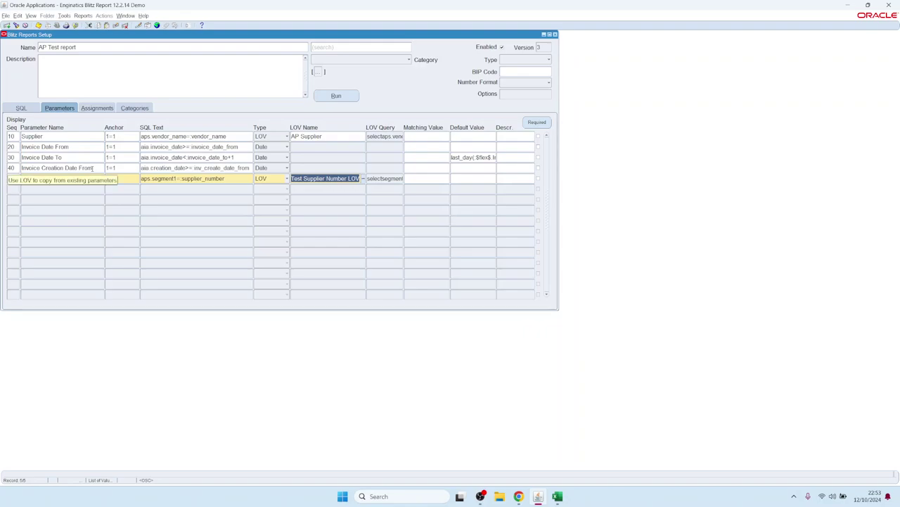
Step: Add a report assignment that includes the Payables application at Application level
{"action": "left_click", "coordinate": [100, 109]}
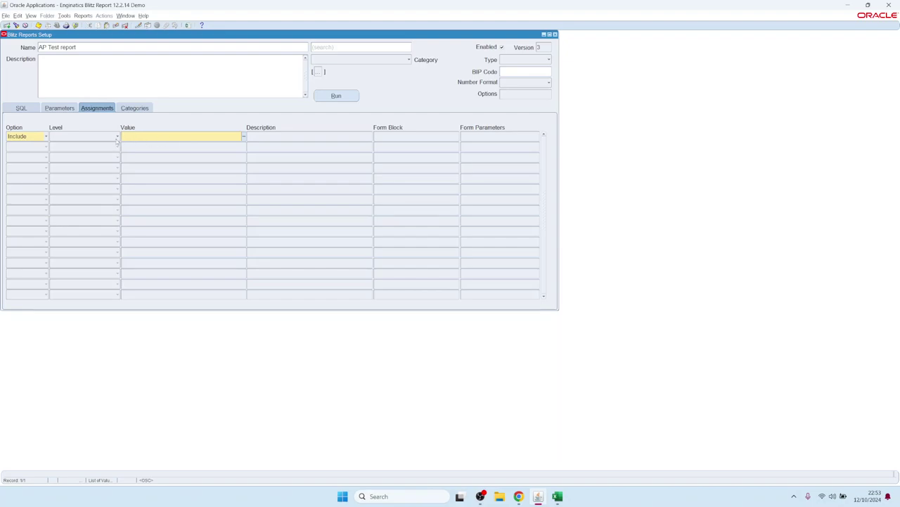
{"action": "left_click", "coordinate": [117, 137]}
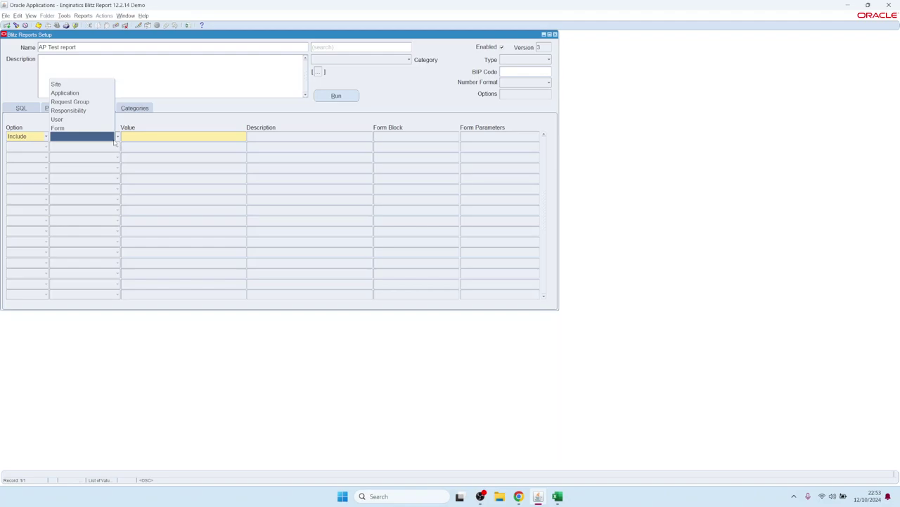
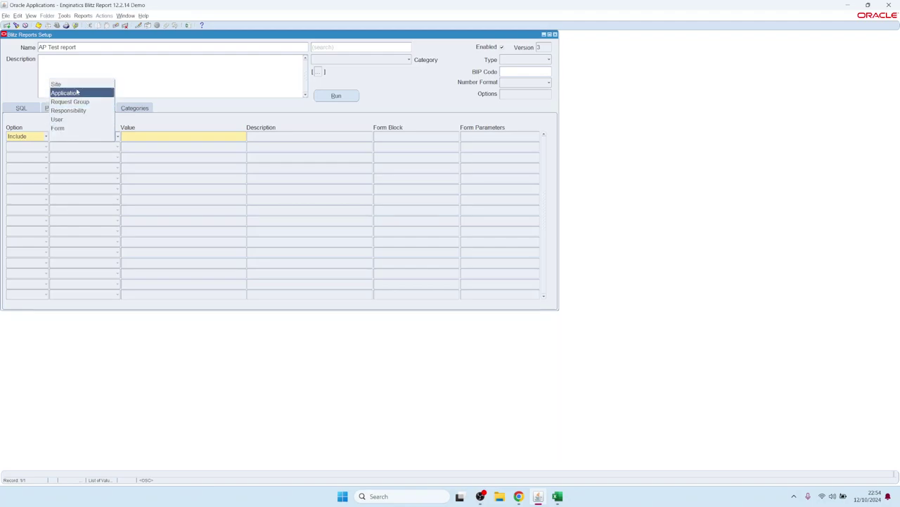
{"action": "left_click", "coordinate": [222, 138]}
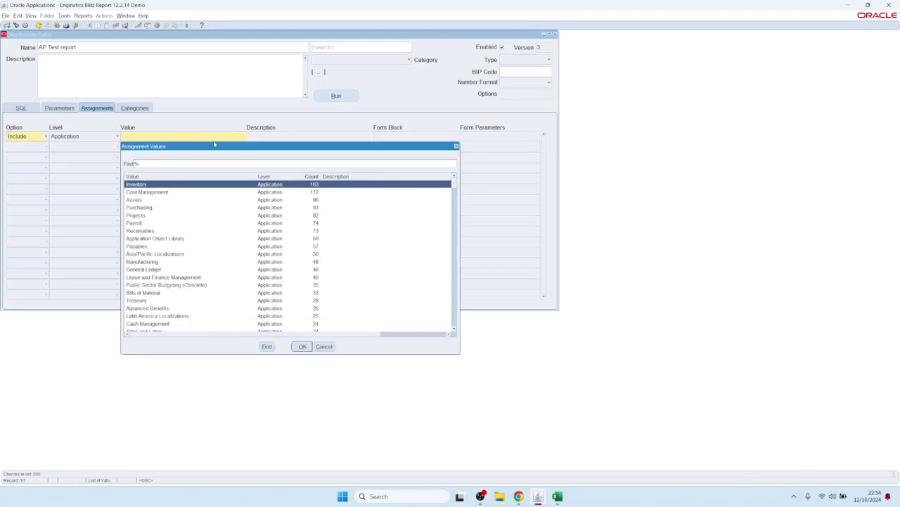
{"action": "type", "text": "pa"}
{"action": "key", "text": "Down"}
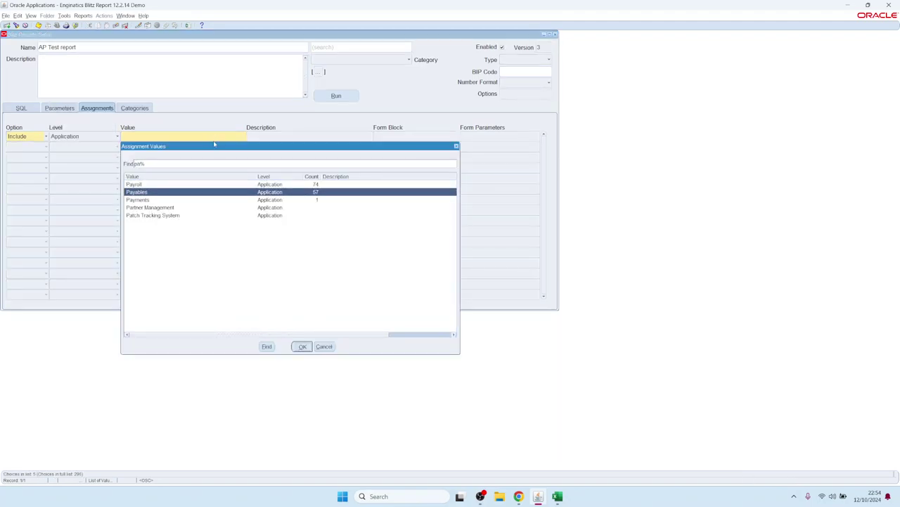
{"action": "key", "text": "Return"}
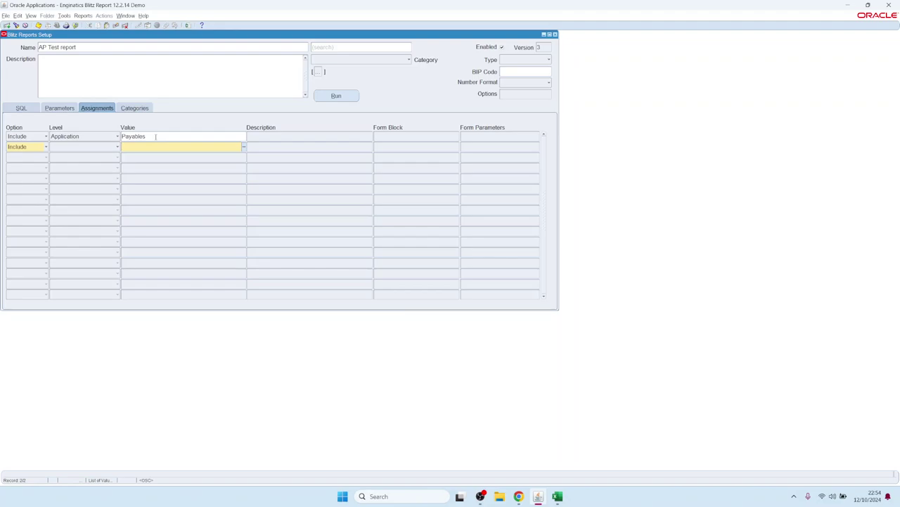
Step: Add a second Include assignment at Form level for APXINWKB (Invoice Workbench) and save the report
{"action": "left_click", "coordinate": [112, 146]}
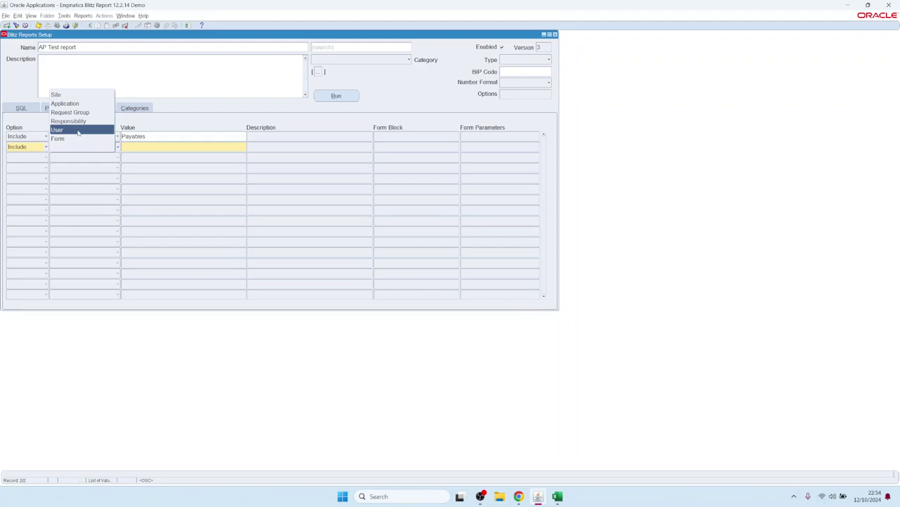
{"action": "left_click", "coordinate": [161, 140]}
{"action": "left_click", "coordinate": [27, 146]}
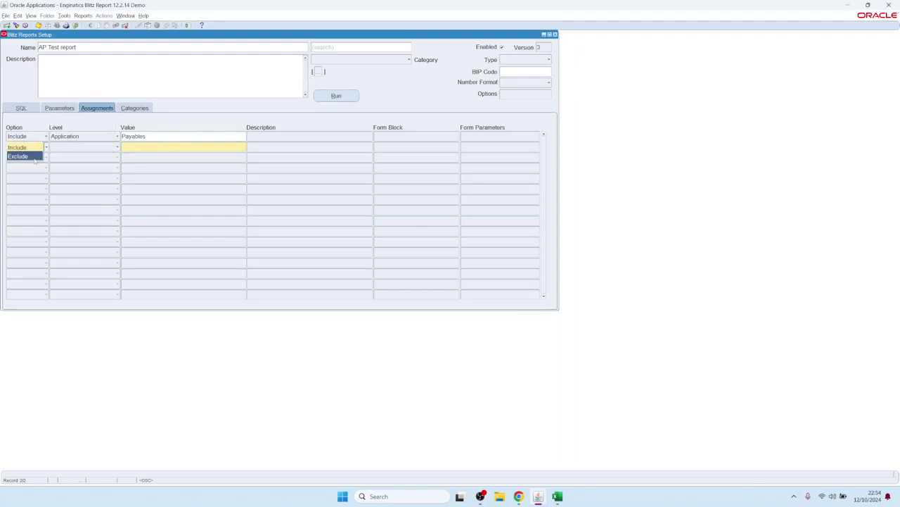
{"action": "left_click", "coordinate": [104, 146]}
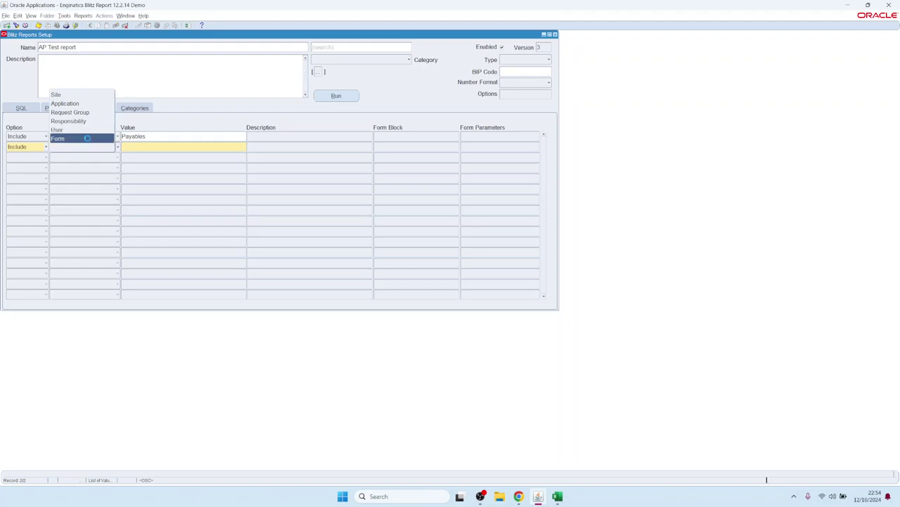
{"action": "left_click", "coordinate": [88, 139]}
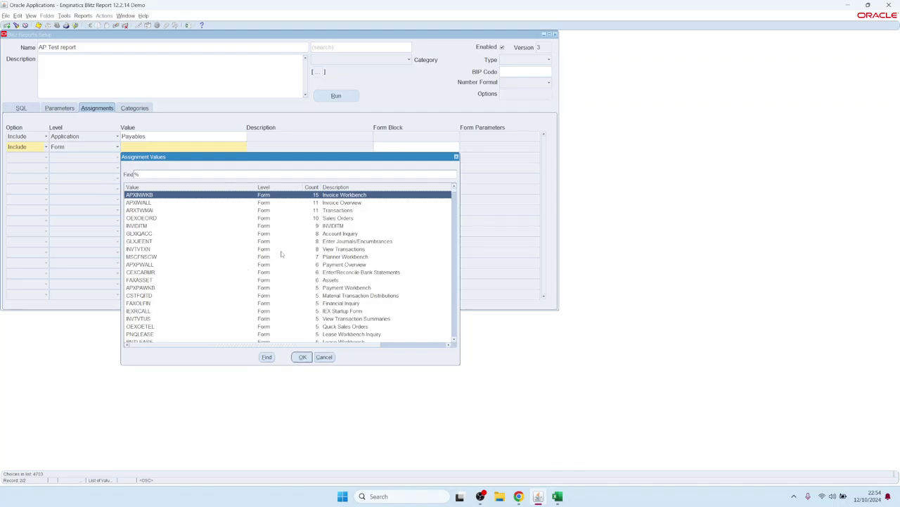
{"action": "left_click", "coordinate": [190, 265]}
{"action": "left_click", "coordinate": [344, 196]}
{"action": "double_click", "coordinate": [333, 195]}
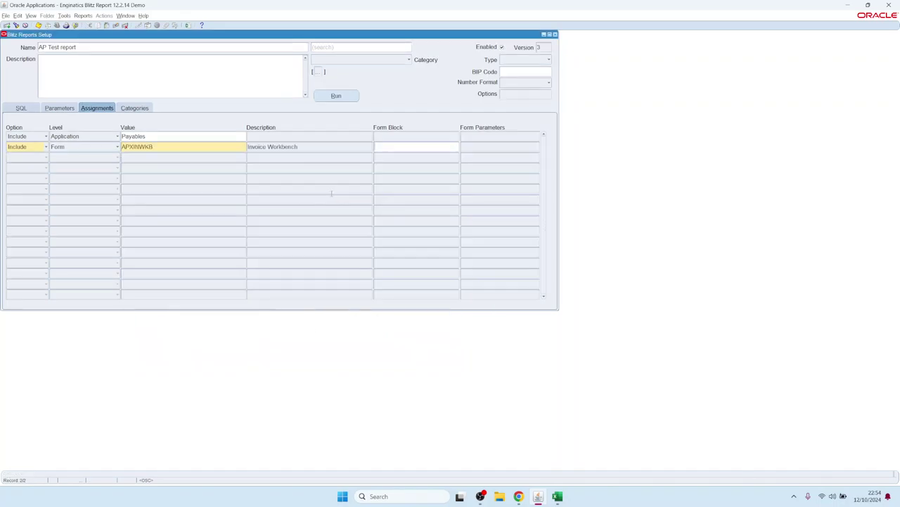
{"action": "key", "text": "ctrl+s"}
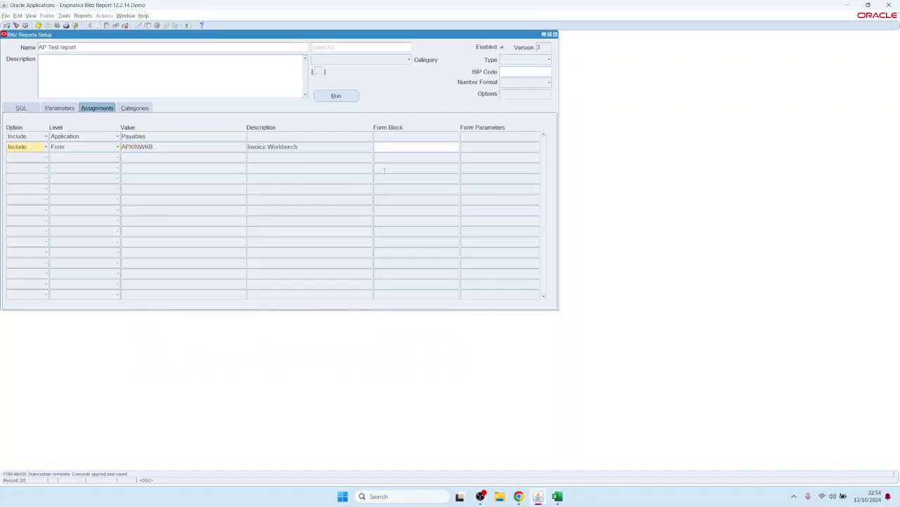
Step: Close the report setup and switch the responsibility to Payables, Vision Operations (USA)
{"action": "key", "text": "F4"}
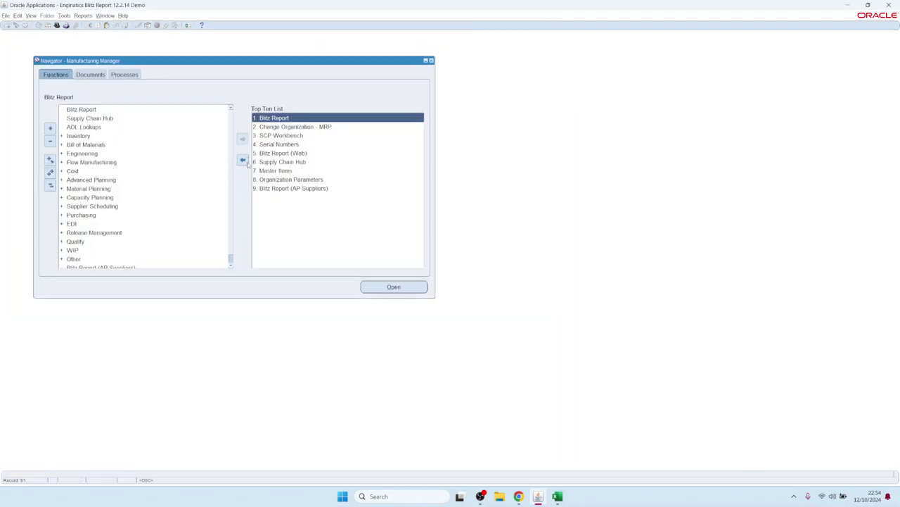
{"action": "key", "text": "alt+f"}
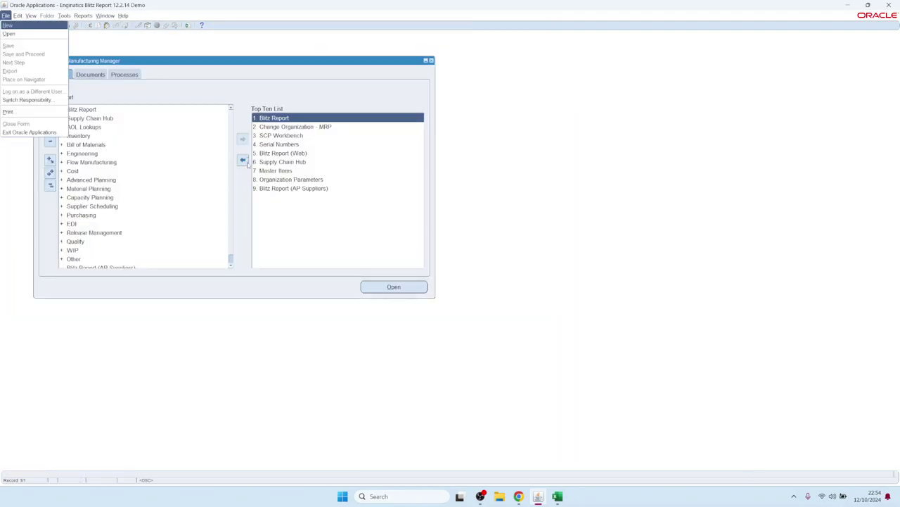
{"action": "type", "text": "r"}
{"action": "type", "text": "m%"}
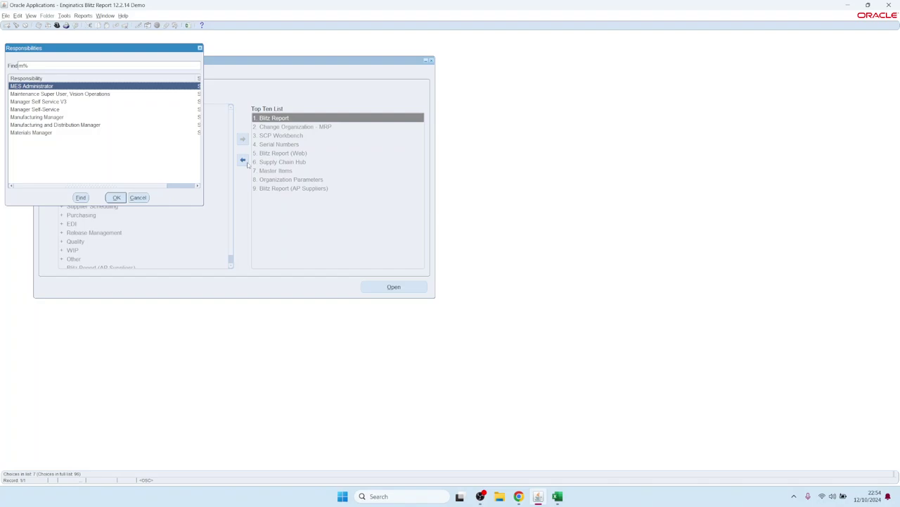
{"action": "key", "text": "BackSpace"}
{"action": "type", "text": "pay"}
{"action": "key", "text": "Down"}
{"action": "key", "text": "Down"}
{"action": "key", "text": "Down"}
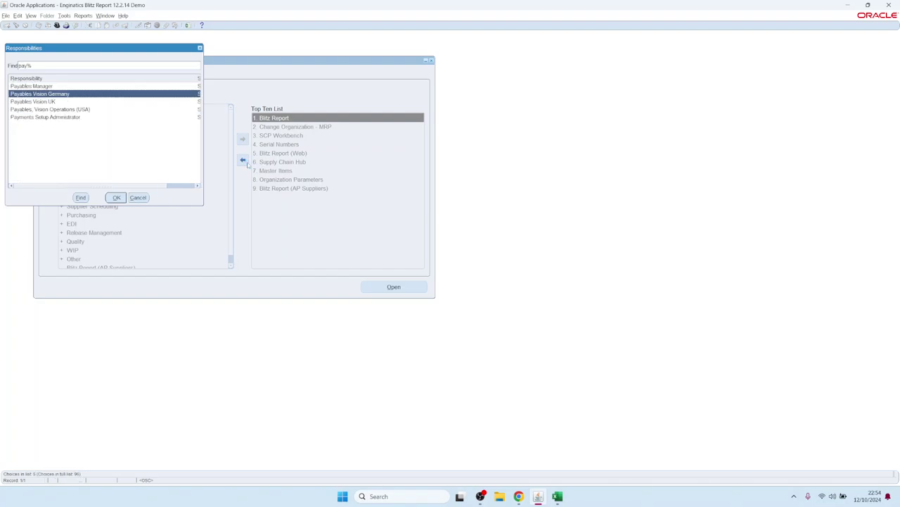
{"action": "key", "text": "Return"}
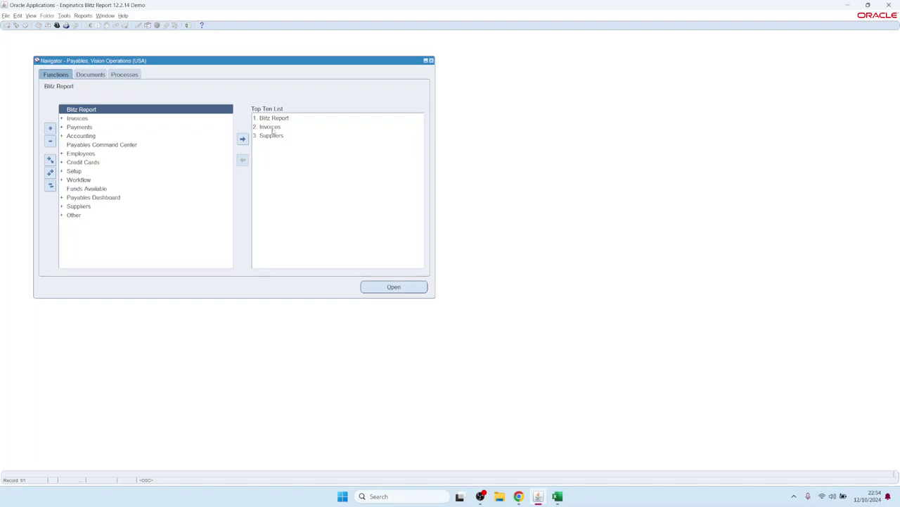
Step: Open Invoices and find the invoices with invoice dates starting from 01-JAN-2005
{"action": "left_click", "coordinate": [270, 127]}
{"action": "double_click", "coordinate": [267, 127]}
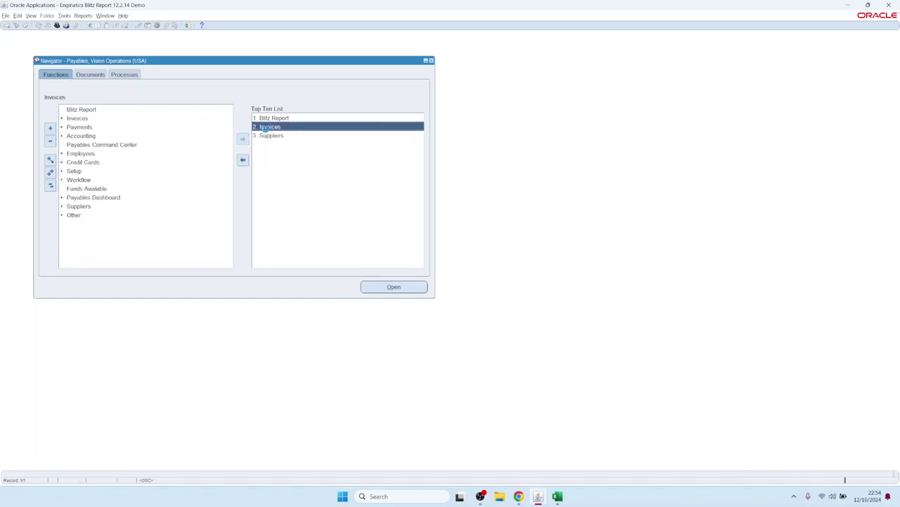
{"action": "left_click", "coordinate": [131, 150]}
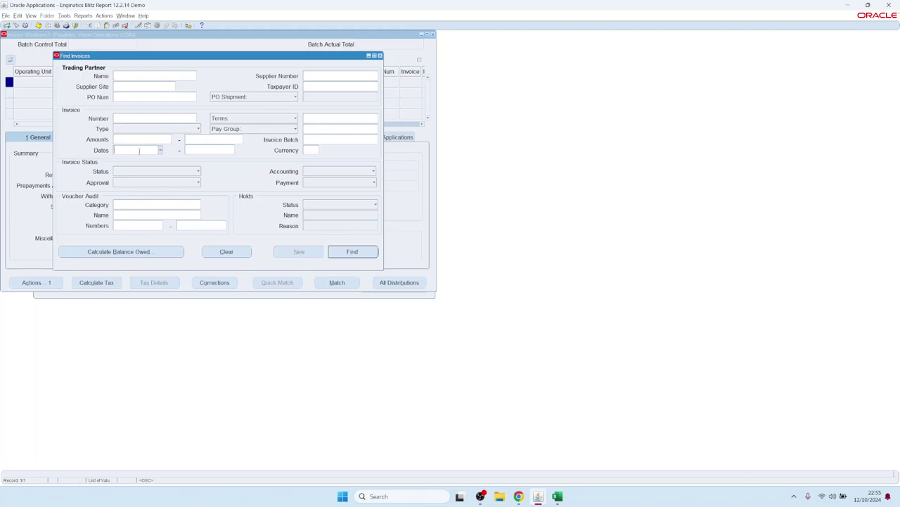
{"action": "type", "text": "1-JAN-200"}
{"action": "type", "text": "5"}
{"action": "key", "text": "Tab"}
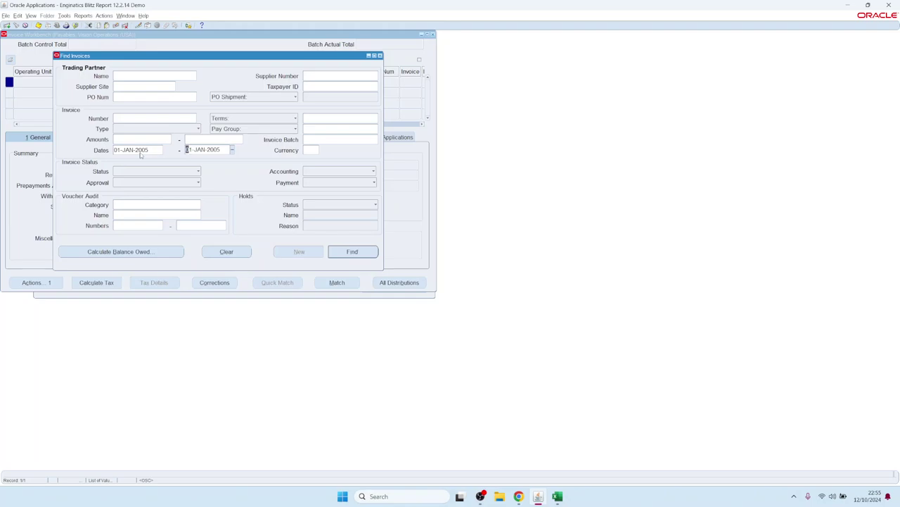
{"action": "key", "text": "Return"}
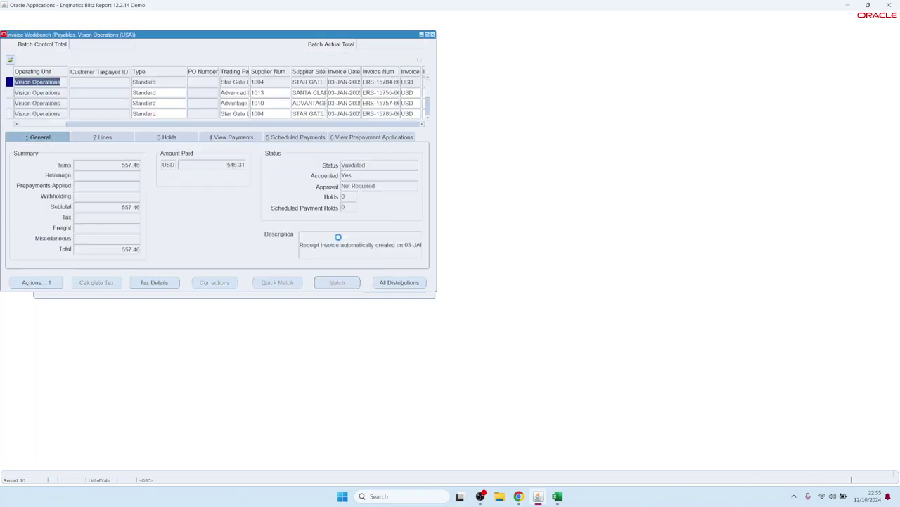
Step: Select the third invoice, launch Blitz Report from the Invoice Workbench and choose AP Test report
{"action": "left_click", "coordinate": [298, 93]}
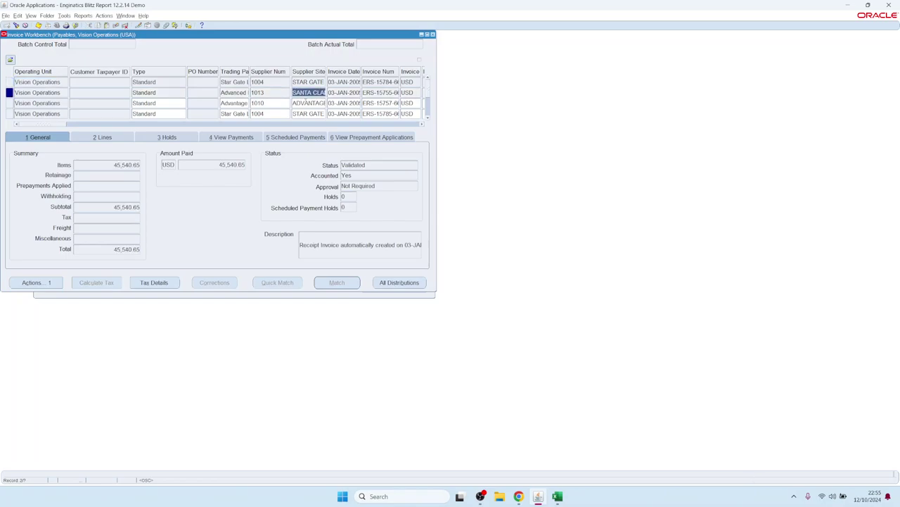
{"action": "left_click", "coordinate": [309, 103]}
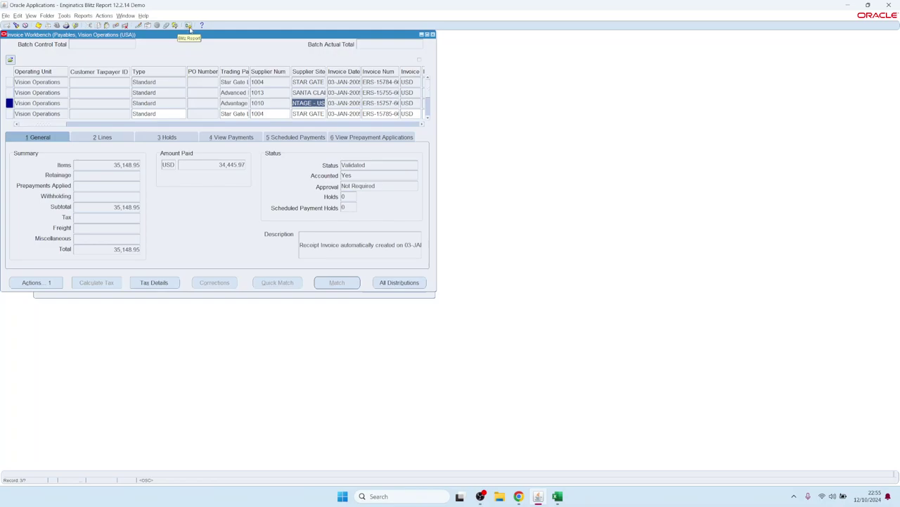
{"action": "left_click", "coordinate": [190, 27]}
{"action": "left_click", "coordinate": [189, 27]}
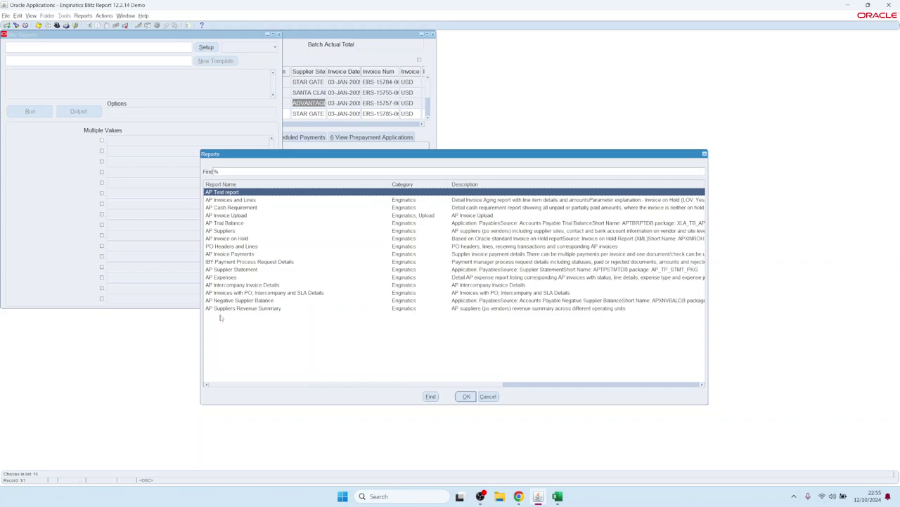
{"action": "double_click", "coordinate": [218, 193]}
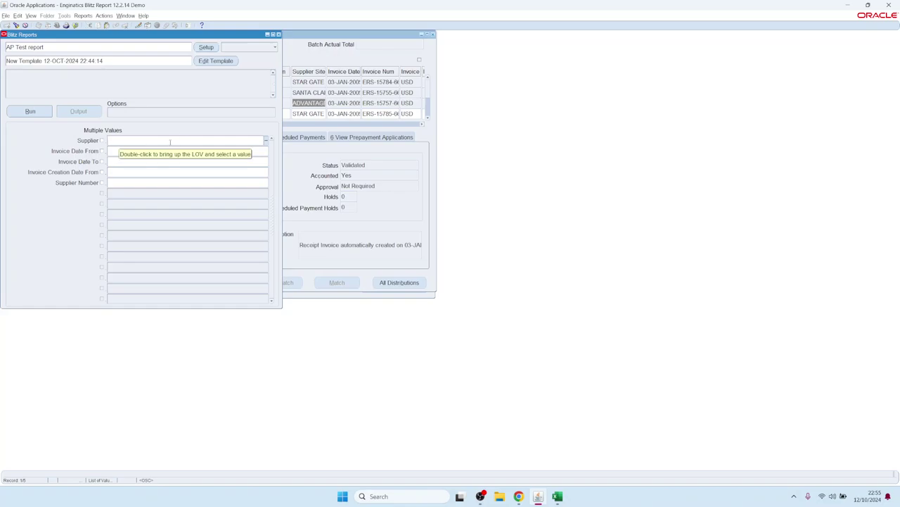
Step: Return to the Invoice Workbench and examine the block and field name behind the third invoice's Supplier Site
{"action": "left_click", "coordinate": [293, 51]}
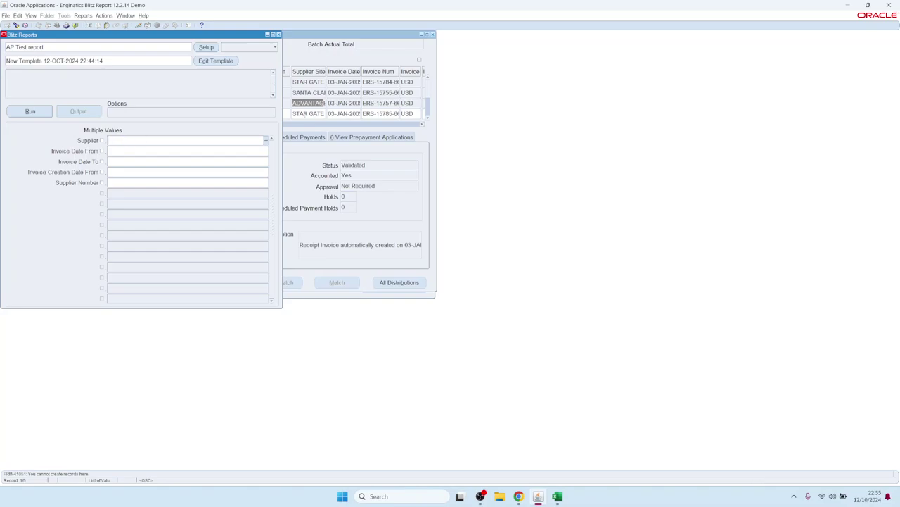
{"action": "left_click", "coordinate": [143, 16]}
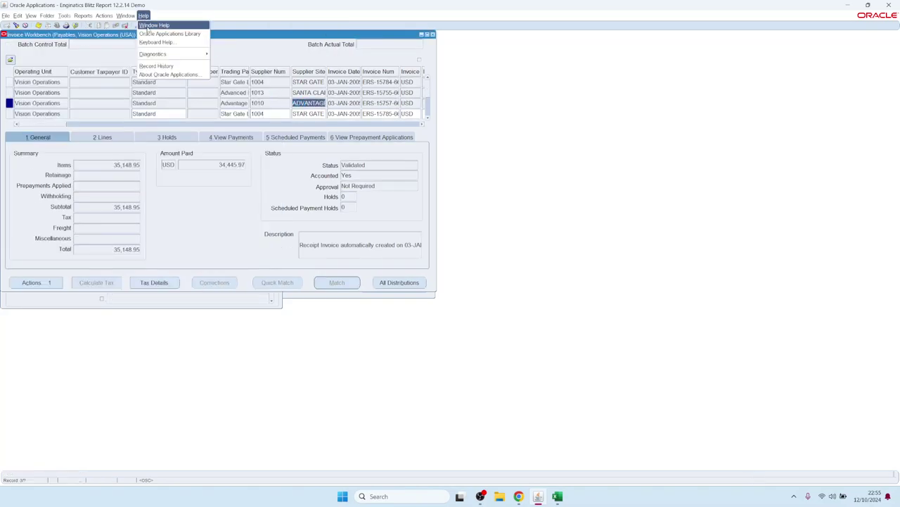
{"action": "mouse_move", "coordinate": [161, 55]}
{"action": "left_click", "coordinate": [236, 62]}
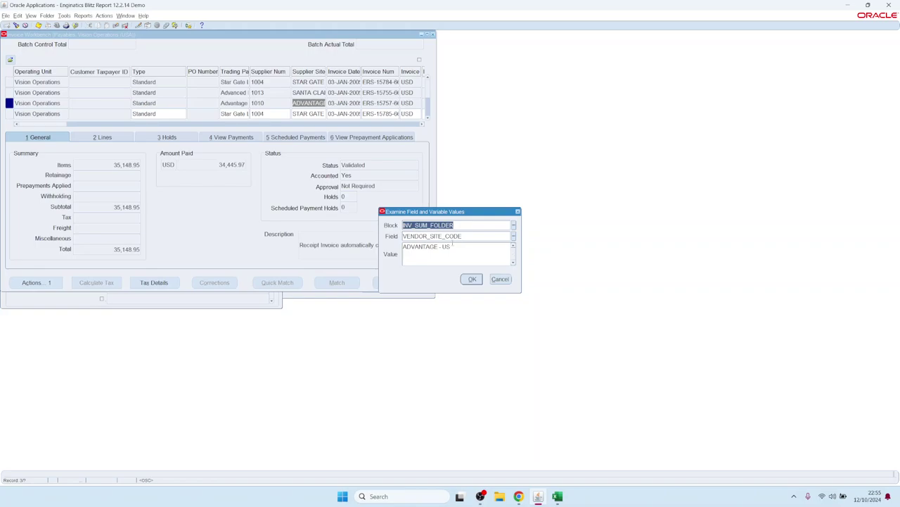
{"action": "left_click", "coordinate": [499, 278]}
Step: Examine the block and field name behind the third invoice's Trading Partner and select the field name
{"action": "left_click", "coordinate": [224, 102]}
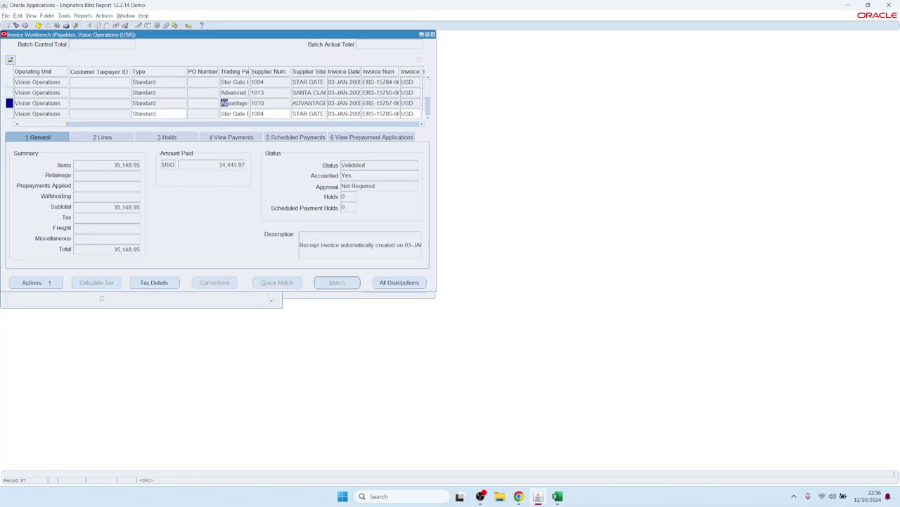
{"action": "left_click_drag", "start_coordinate": [224, 103], "coordinate": [261, 97]}
{"action": "left_click", "coordinate": [143, 15]}
{"action": "mouse_move", "coordinate": [169, 55]}
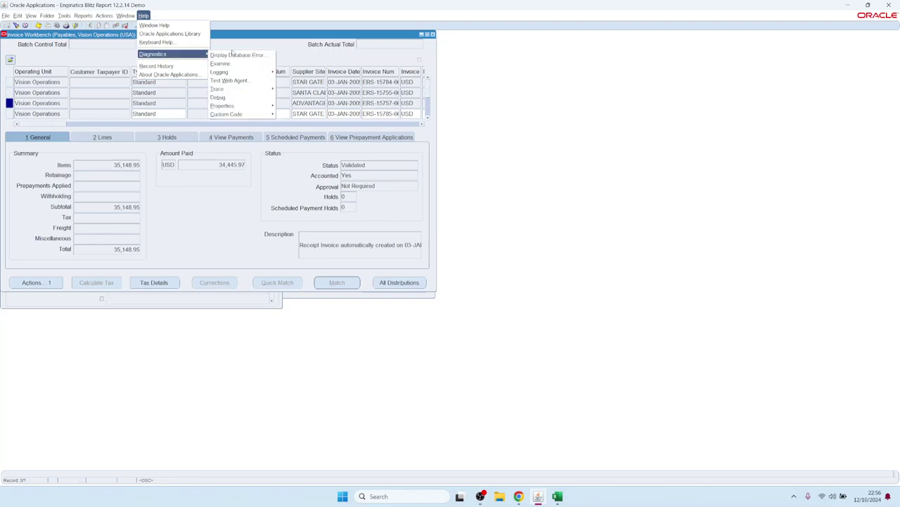
{"action": "left_click", "coordinate": [232, 63]}
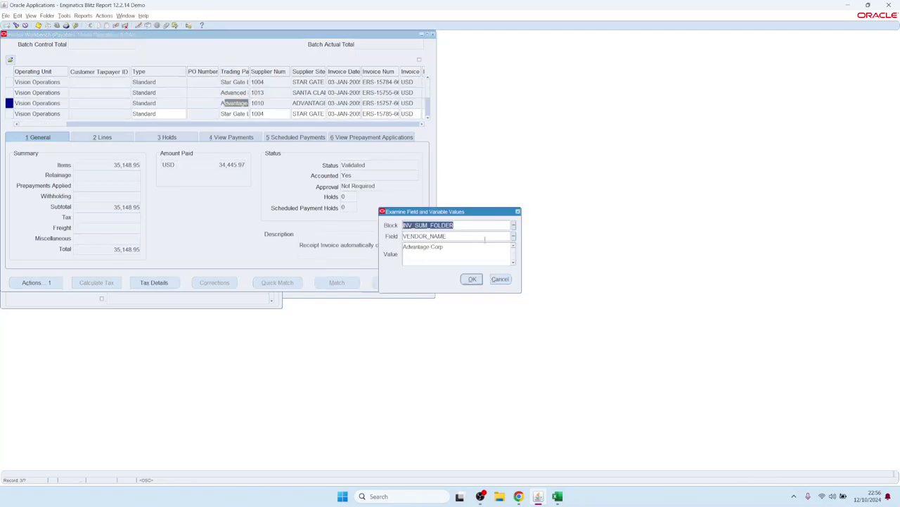
{"action": "double_click", "coordinate": [437, 236]}
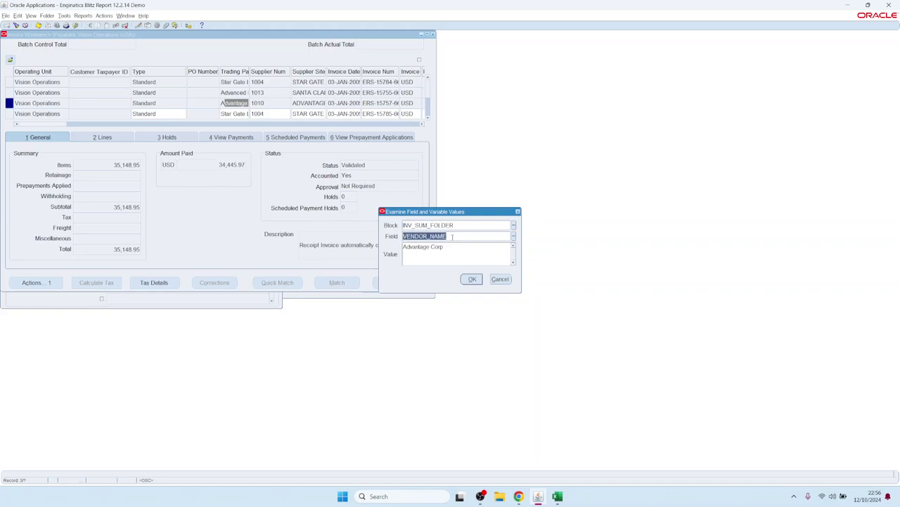
{"action": "left_click", "coordinate": [473, 279]}
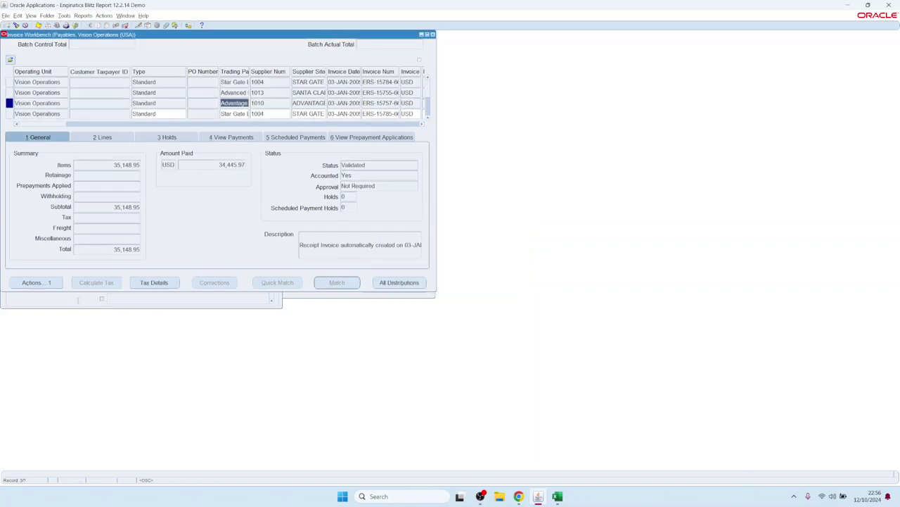
Step: Open the AP Test report setup and bring up the form parameters of the APXINWKB form assignment
{"action": "left_click", "coordinate": [205, 45]}
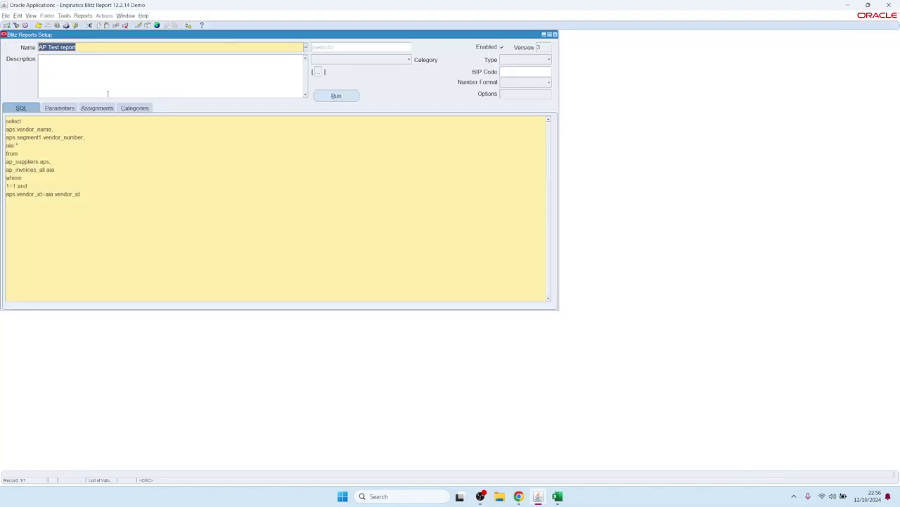
{"action": "left_click", "coordinate": [92, 109]}
{"action": "left_click", "coordinate": [229, 147]}
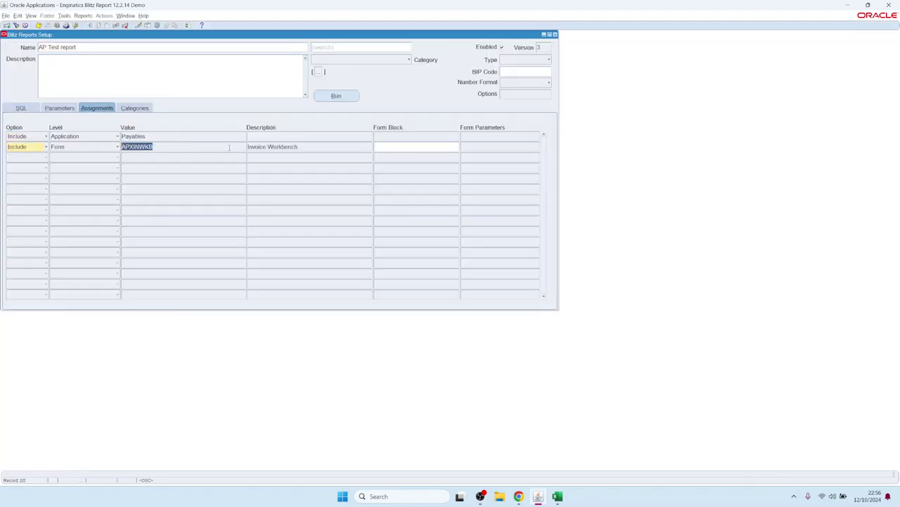
{"action": "left_click", "coordinate": [311, 147]}
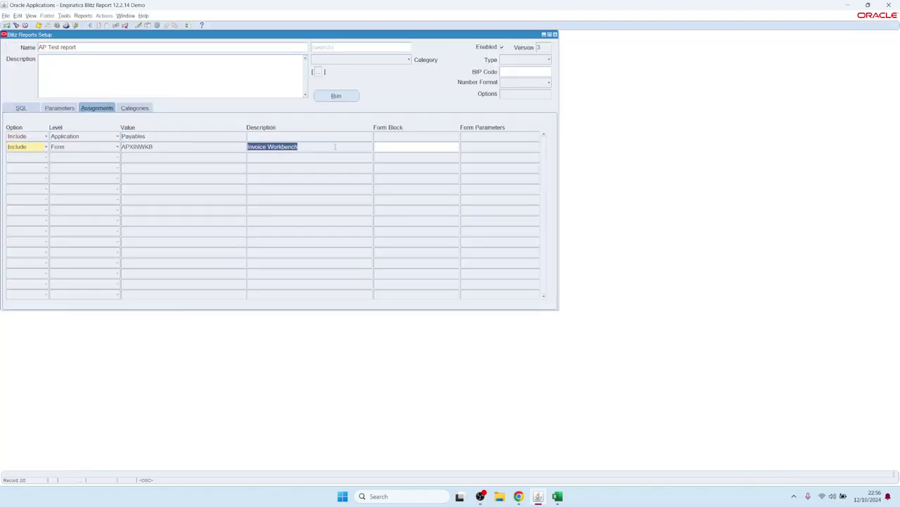
{"action": "left_click", "coordinate": [484, 146]}
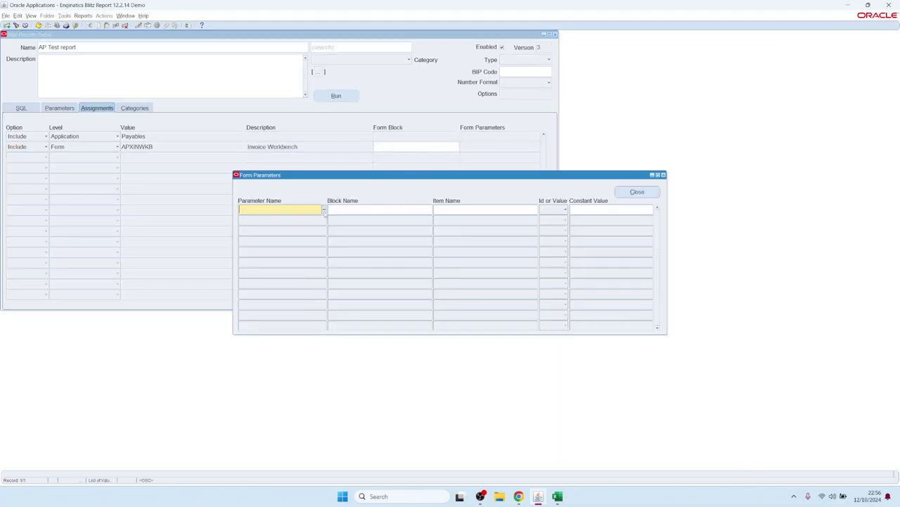
Step: Map the Supplier parameter to block INV_SUM_FOLDER and item VENDOR_NAME, and save and close the form parameters
{"action": "left_click", "coordinate": [324, 211]}
{"action": "double_click", "coordinate": [259, 258]}
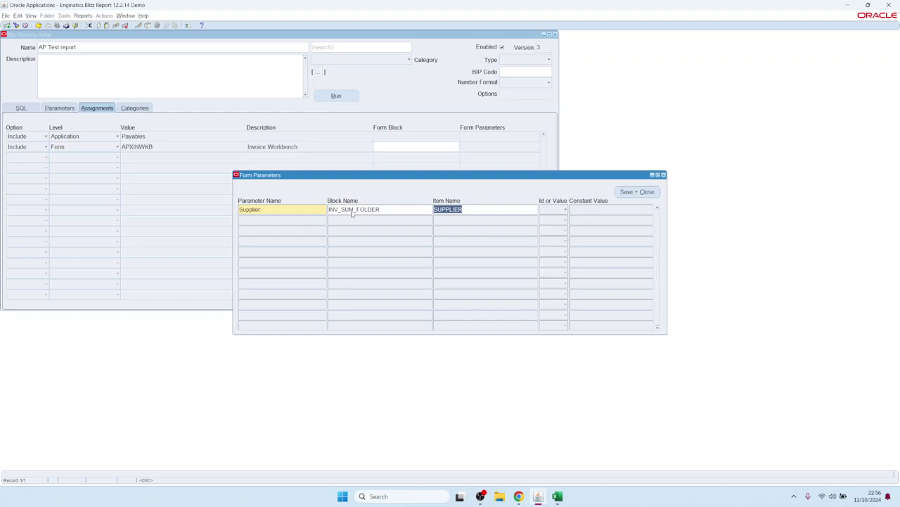
{"action": "type", "text": "VENDOR_NAME"}
{"action": "left_click", "coordinate": [638, 192]}
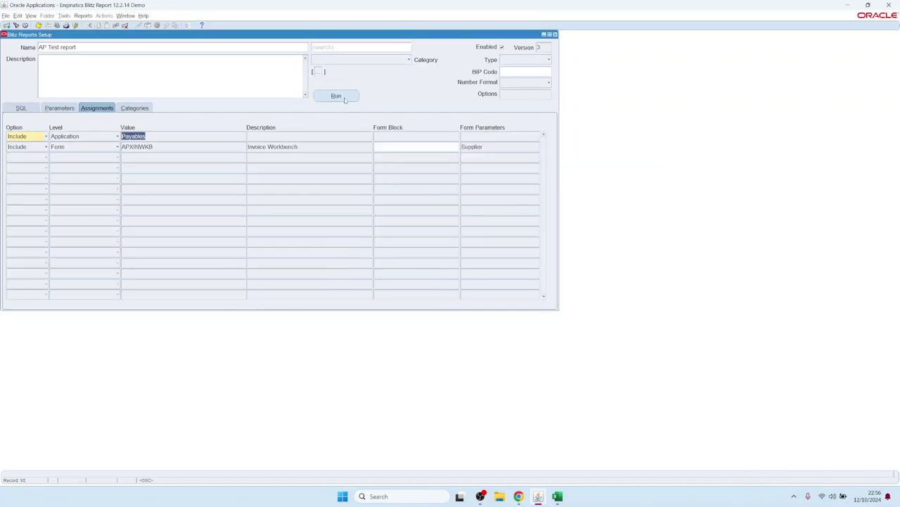
Step: Relaunch Blitz Report from the Invoice Workbench, choose AP Test report and run it for the selected invoice's supplier
{"action": "left_click", "coordinate": [344, 97]}
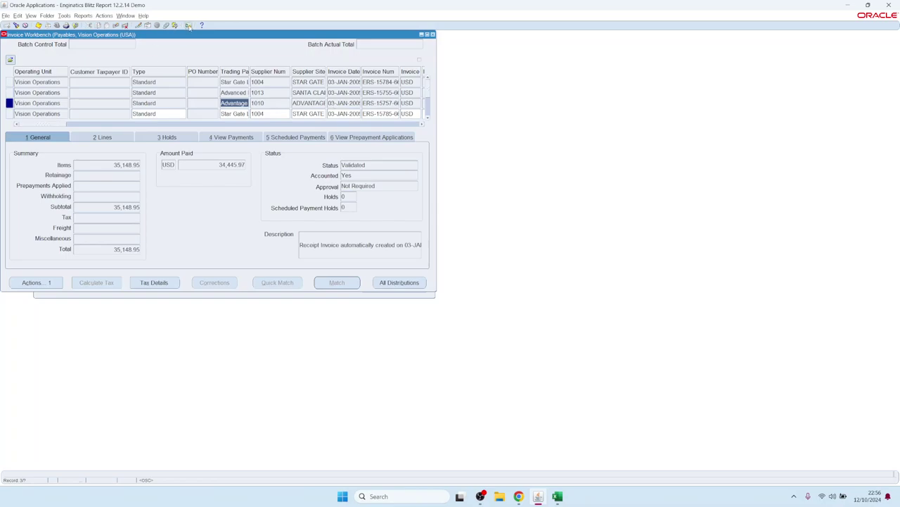
{"action": "left_click", "coordinate": [189, 25]}
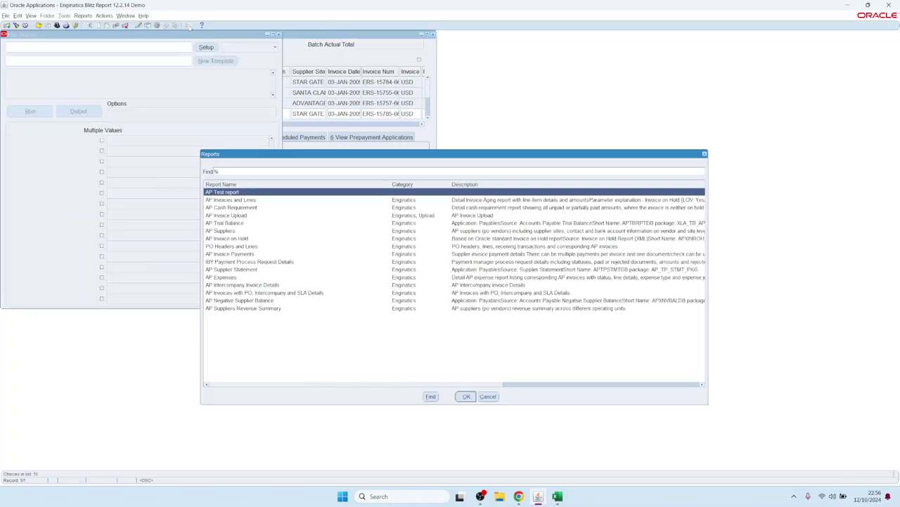
{"action": "key", "text": "Return"}
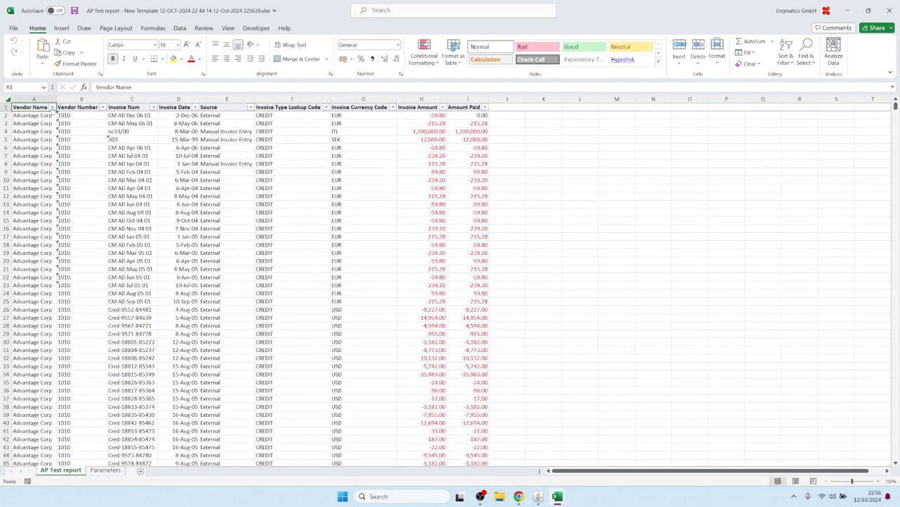
Step: Check the vendors in the Vendor Name column of the Excel output
{"action": "left_click", "coordinate": [51, 107]}
{"action": "left_click", "coordinate": [52, 108]}
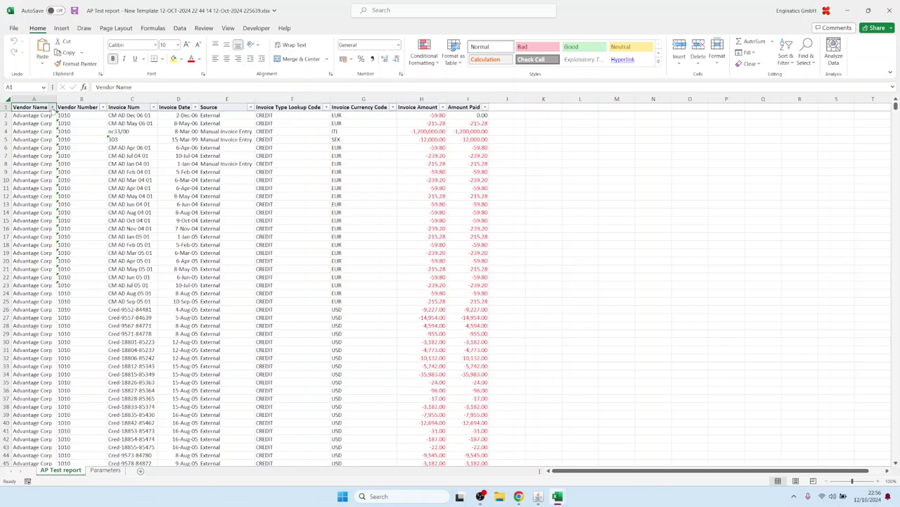
{"action": "left_click", "coordinate": [226, 252]}
Step: Switch back to Oracle Applications and close the Blitz Report window and the Invoice Workbench
{"action": "mouse_move", "coordinate": [536, 496]}
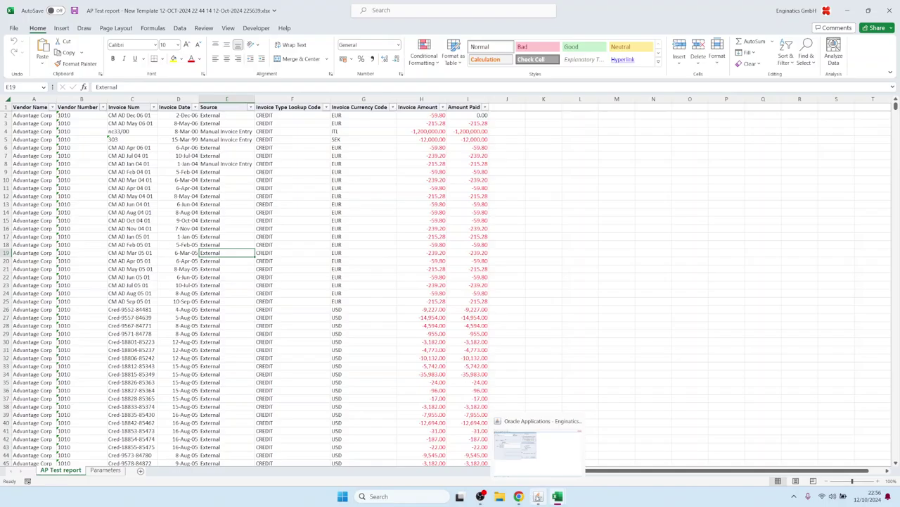
{"action": "left_click", "coordinate": [537, 496]}
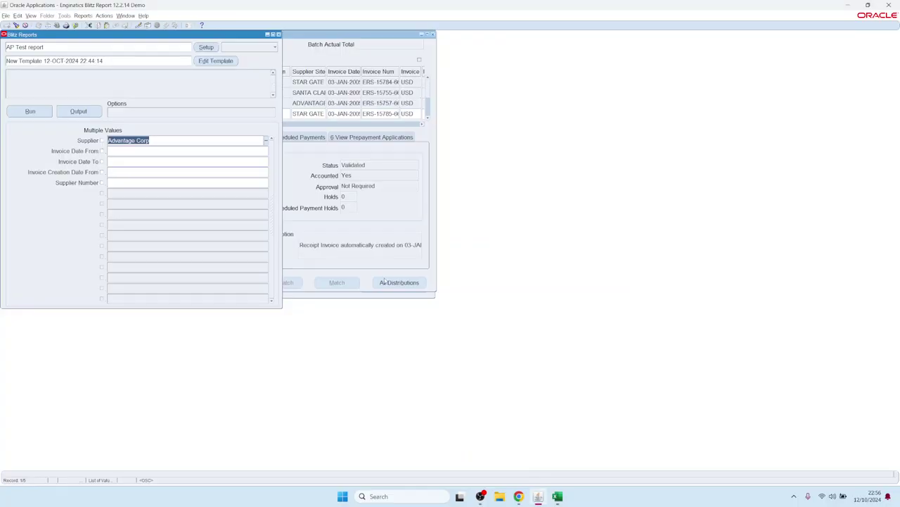
{"action": "left_click", "coordinate": [280, 34]}
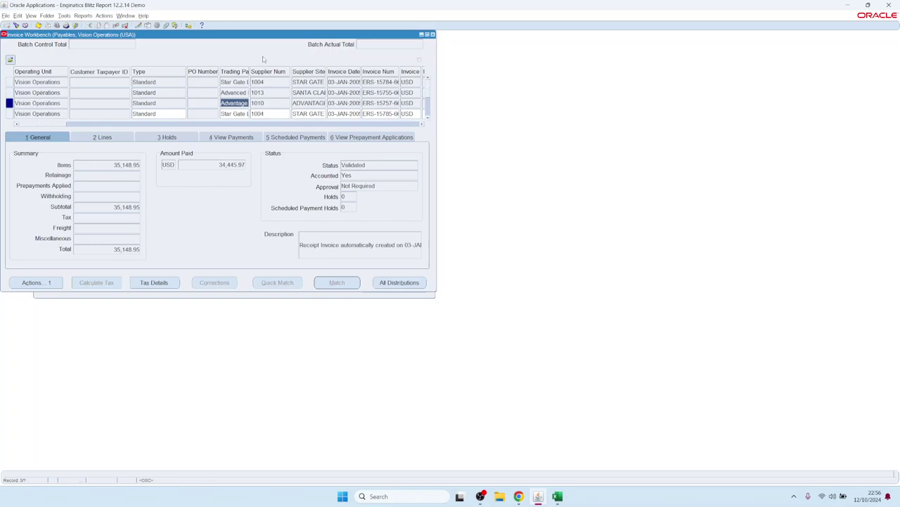
{"action": "key", "text": "F4"}
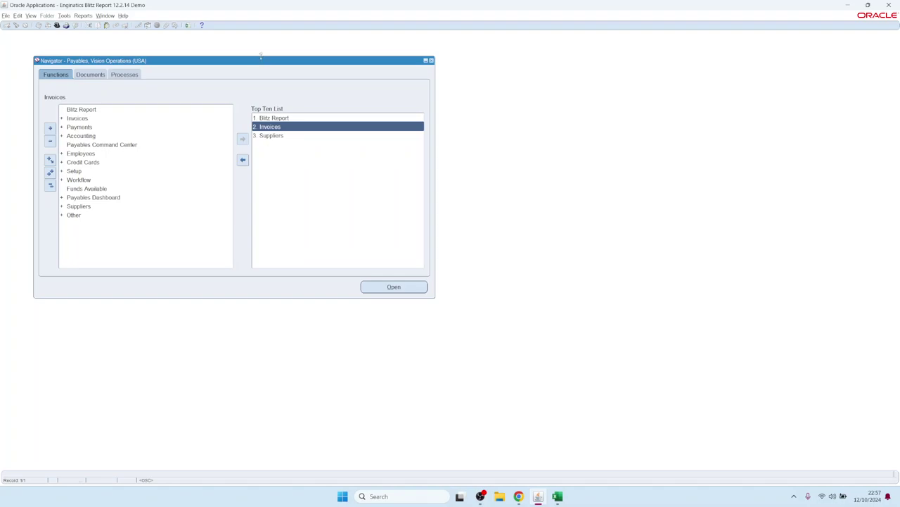
Step: Open the AP Test report setup from Blitz Report, view the available anchors for the Supplier parameter, and close the setup
{"action": "left_click", "coordinate": [274, 118]}
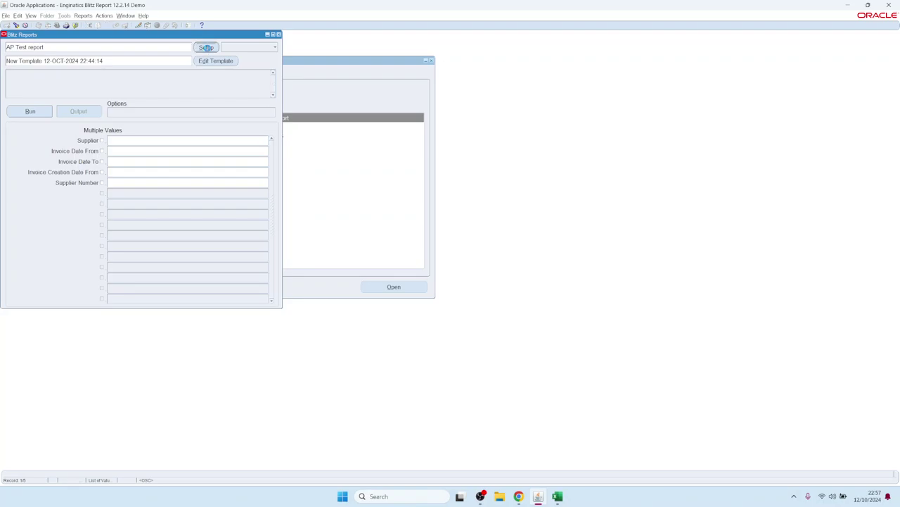
{"action": "left_click", "coordinate": [66, 109]}
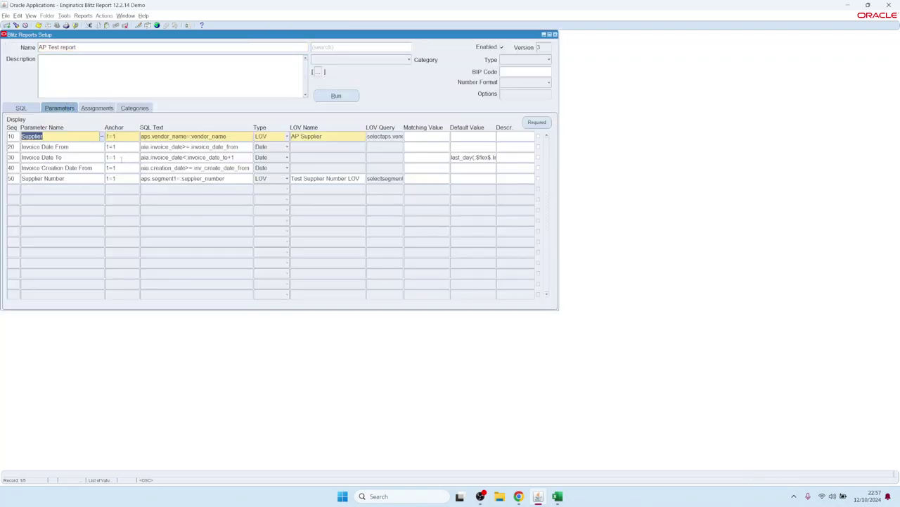
{"action": "double_click", "coordinate": [129, 138]}
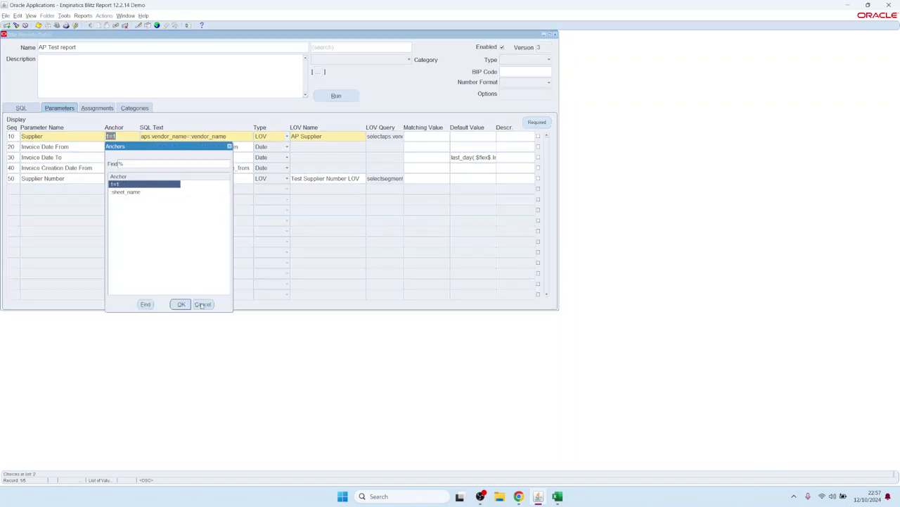
{"action": "left_click", "coordinate": [182, 304]}
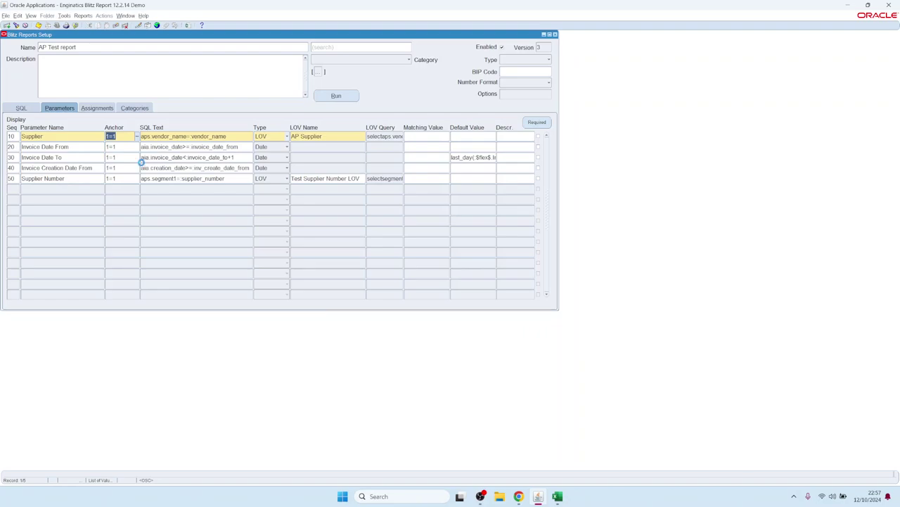
{"action": "key", "text": "F4"}
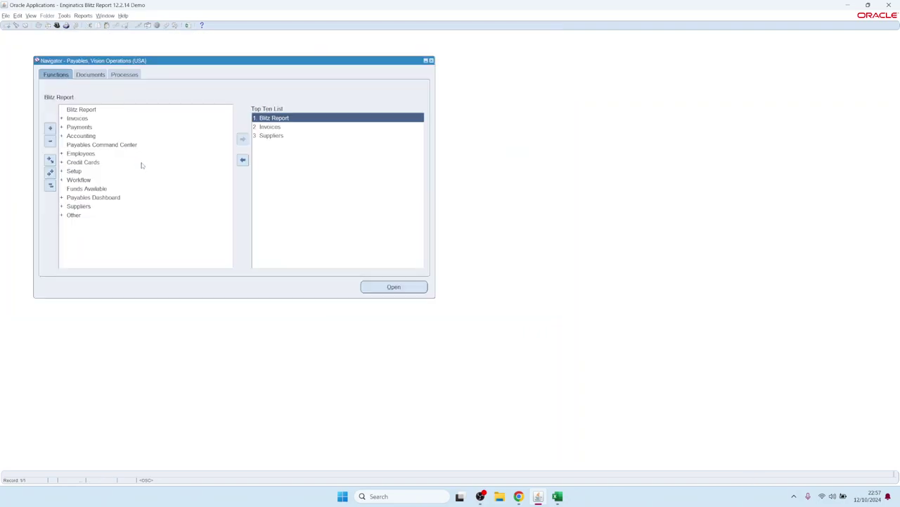